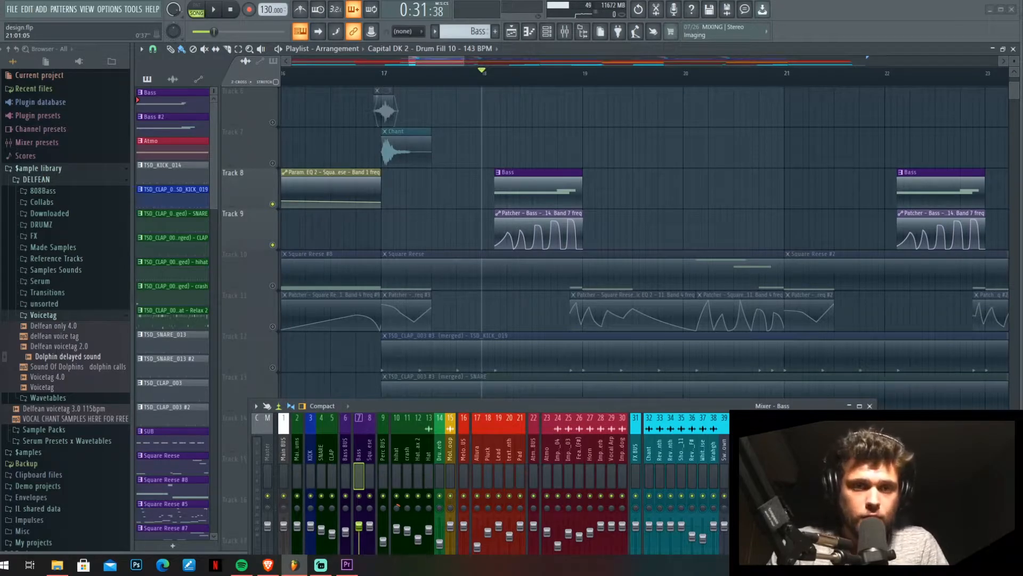
Play the bass section of the arrangement briefly, and toggle the Patcher effect on the Bass mixer track
key("space")
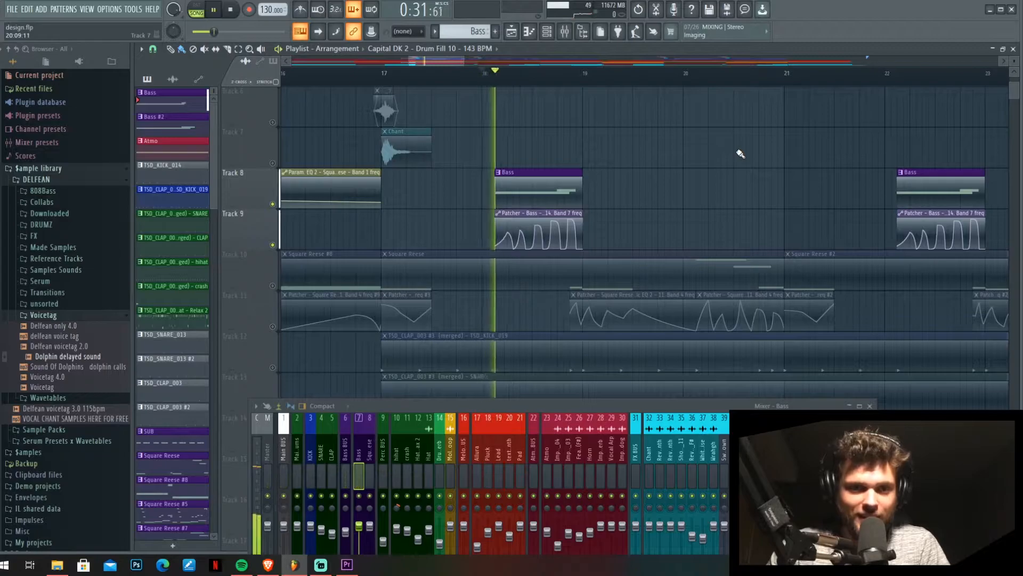
key("space")
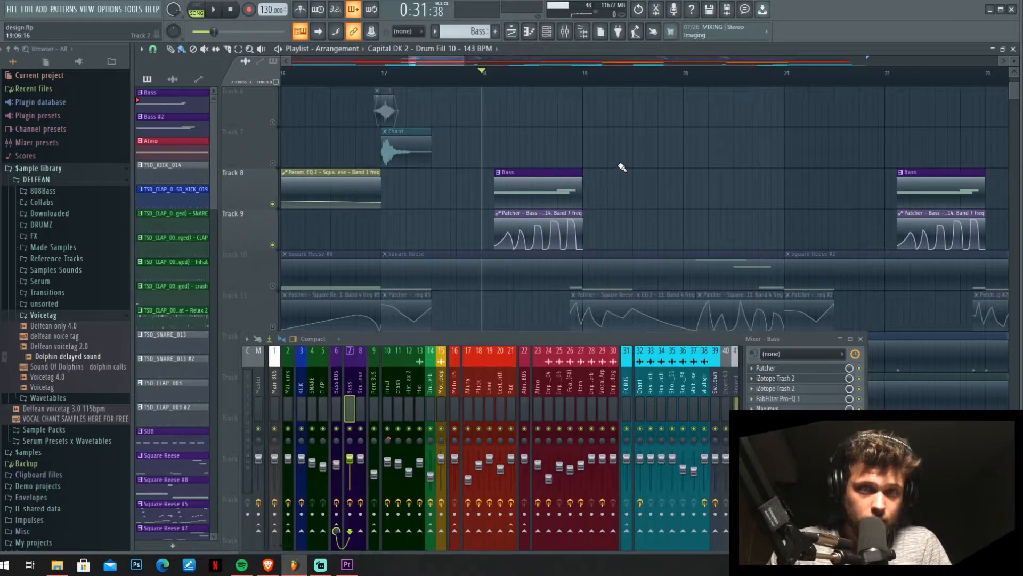
left_click(859, 367)
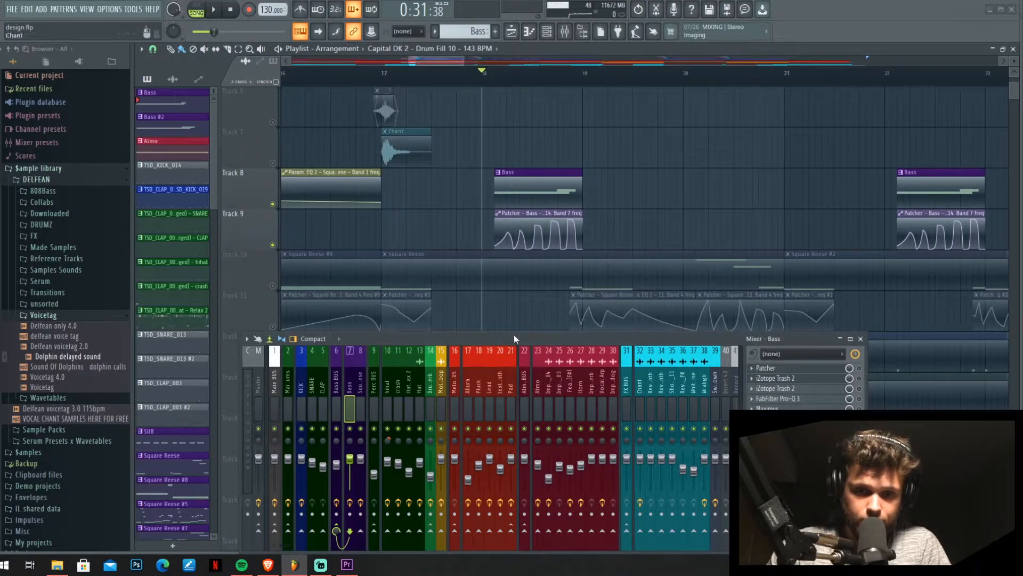
Open the Bass channel's Serum and switch off its distortion, compressor, chorus, flanger, phaser, filter and EQ effects
key("F6")
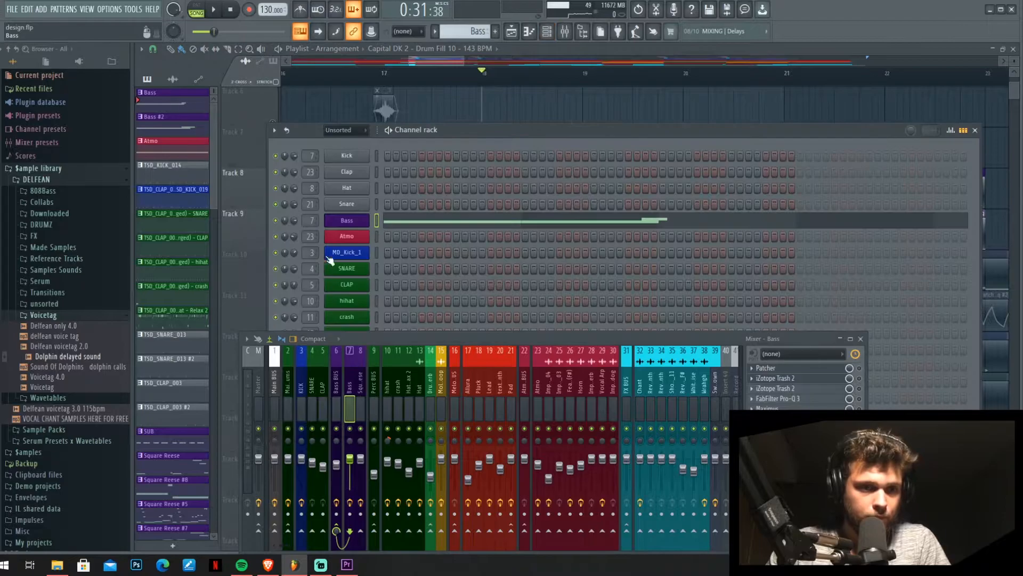
left_click(347, 220)
left_click(482, 127)
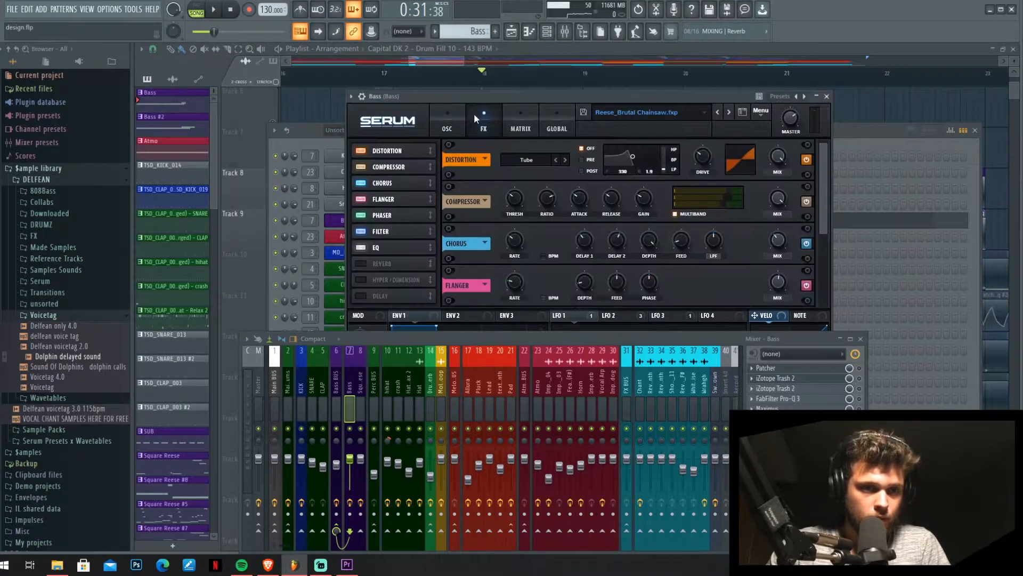
left_click(361, 151)
left_click(361, 167)
left_click(361, 183)
left_click(361, 199)
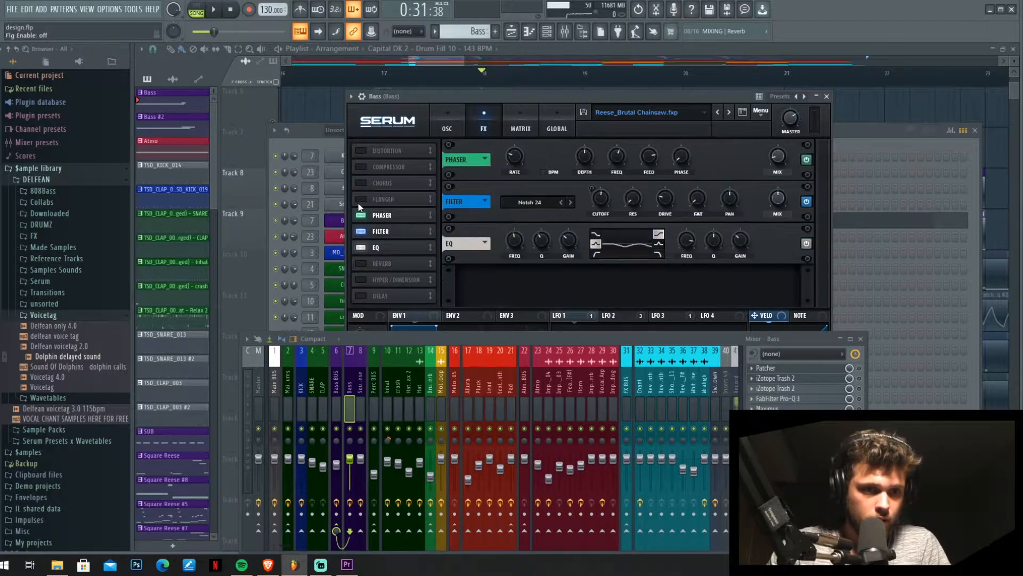
left_click(361, 215)
left_click(361, 232)
left_click(361, 247)
Turn off Serum's main filter, oscillator B, sub and noise so that only oscillator A stays on
left_click(442, 122)
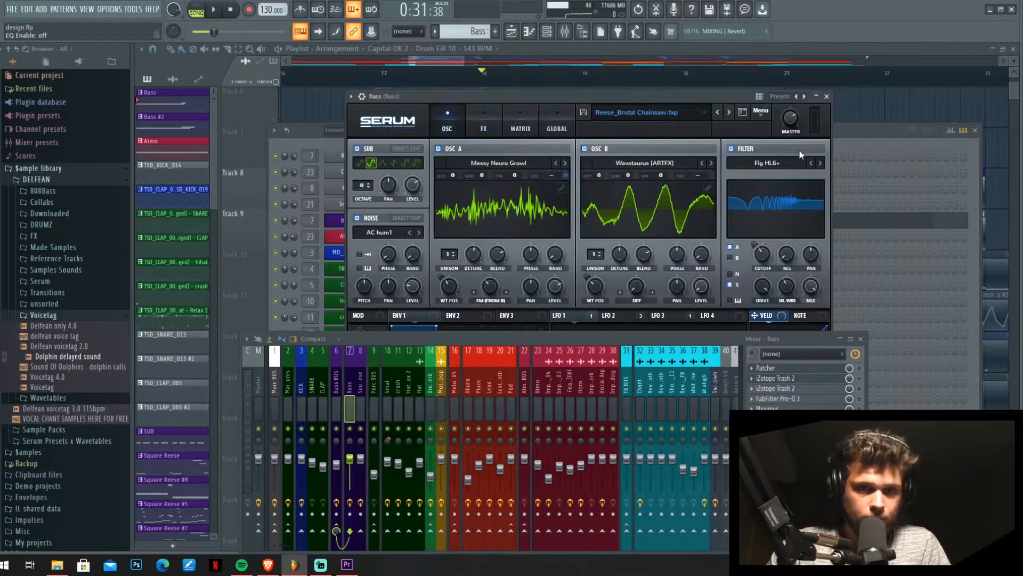
left_click(731, 149)
left_click(585, 148)
left_click(357, 149)
left_click_drag(468, 329, 448, 433)
left_click(357, 218)
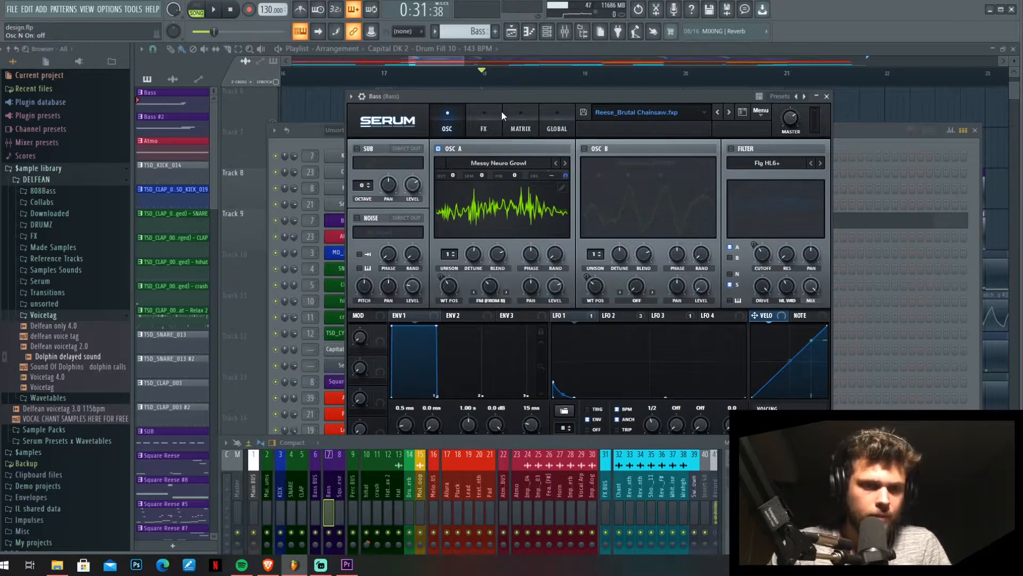
Switch oscillator B on to show its Wavotaurus wavetable, and turn it off again
mouse_move(537, 98)
left_mouse_down()
mouse_move(583, 86)
mouse_move(549, 82)
left_mouse_up()
left_click(596, 133)
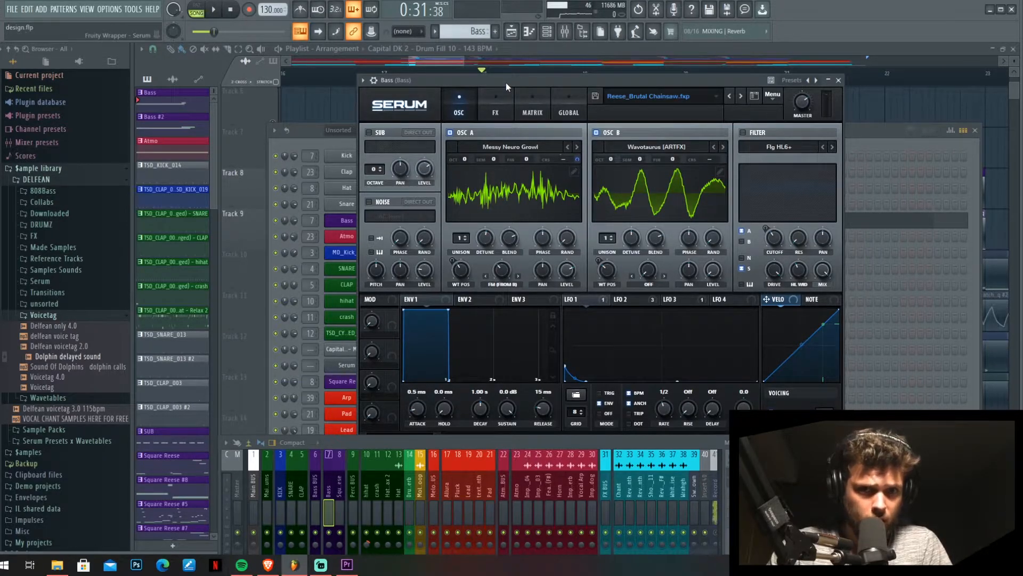
left_click_drag(506, 82, 475, 113)
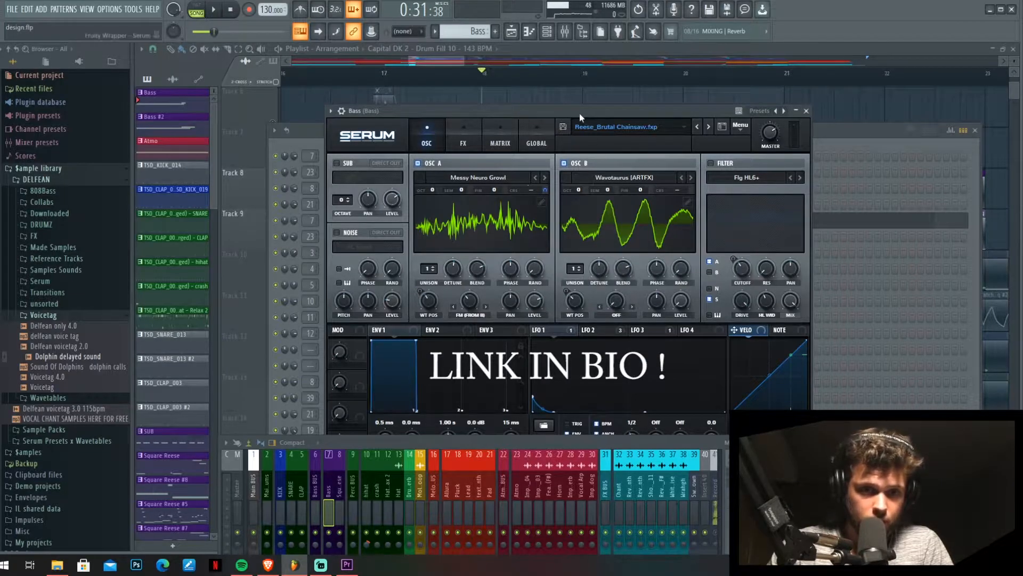
left_click_drag(571, 111, 600, 112)
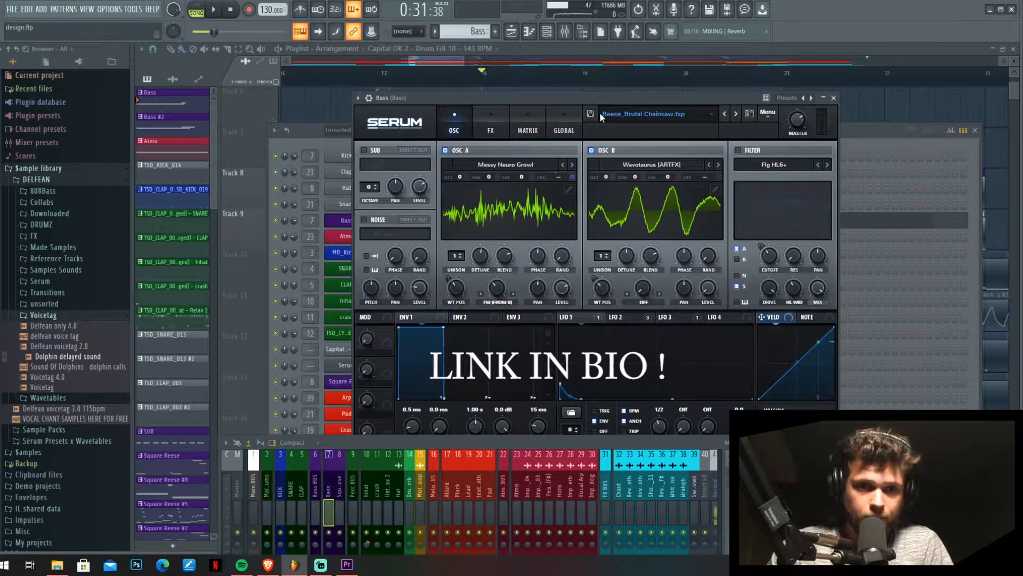
left_click(592, 150)
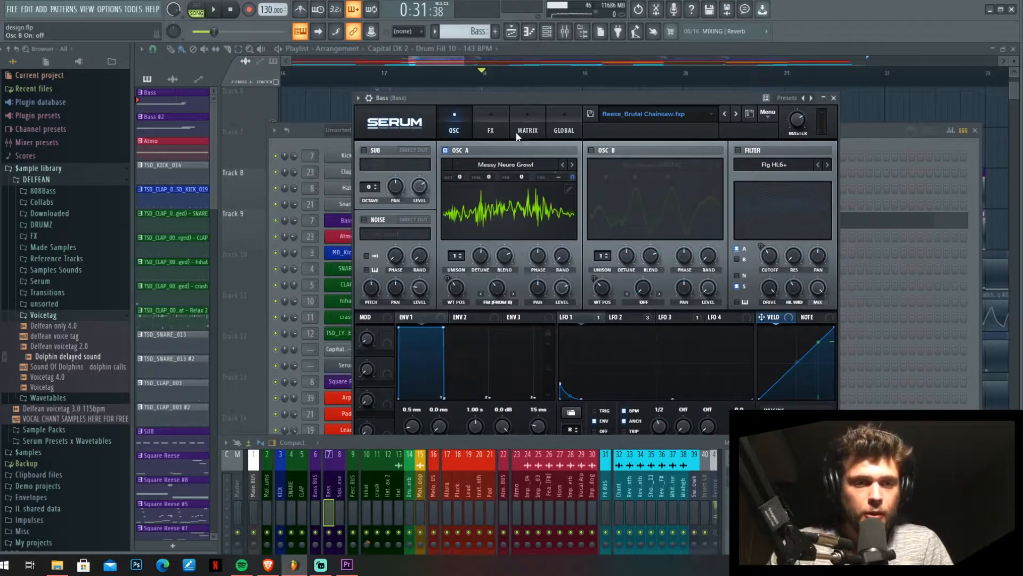
Play the bass from bar 18 several times with only oscillator A's Messy Neuro Growl wavetable active
left_click_drag(514, 98, 493, 109)
key("space")
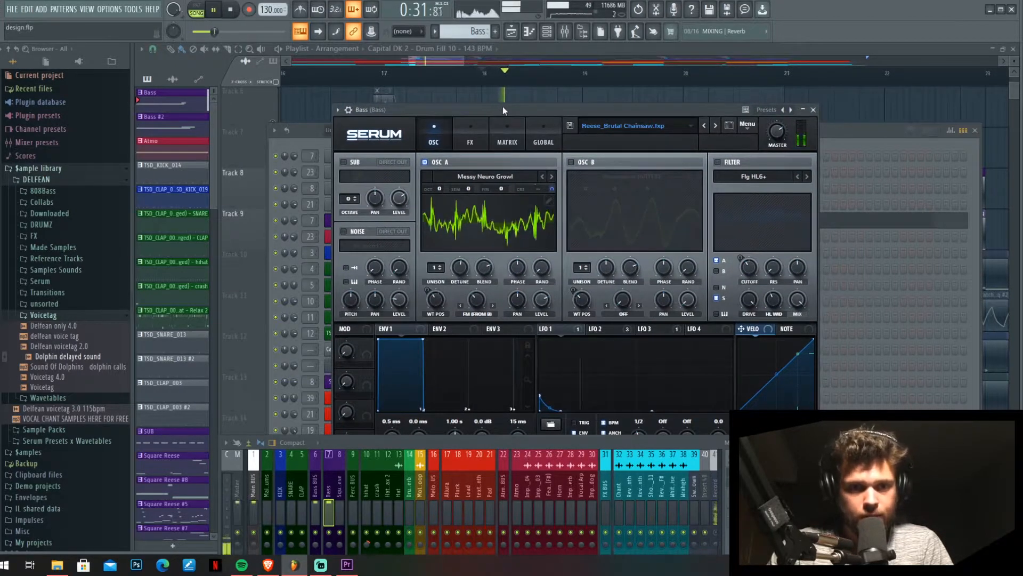
key("space")
key("space")
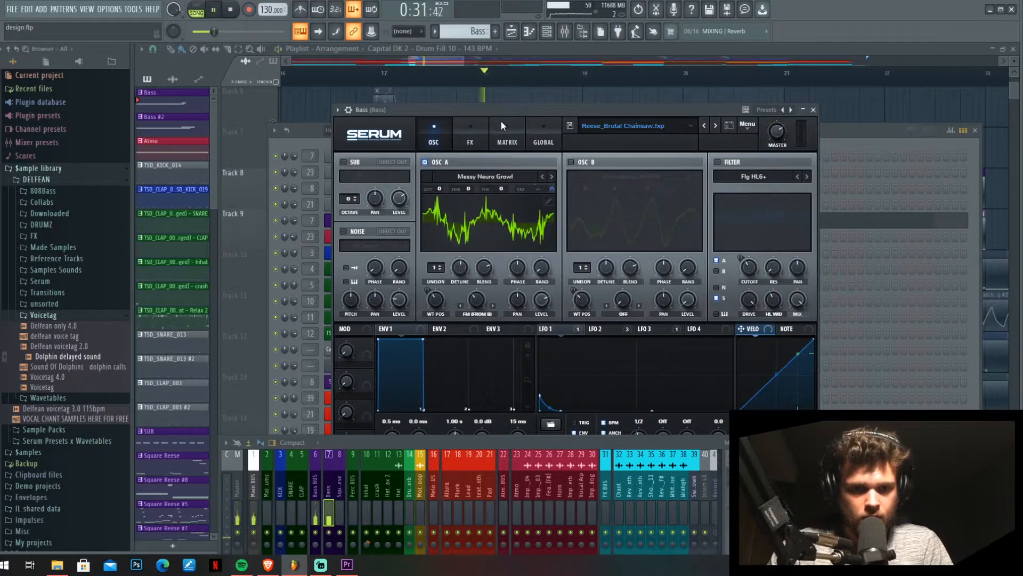
key("space")
key("space")
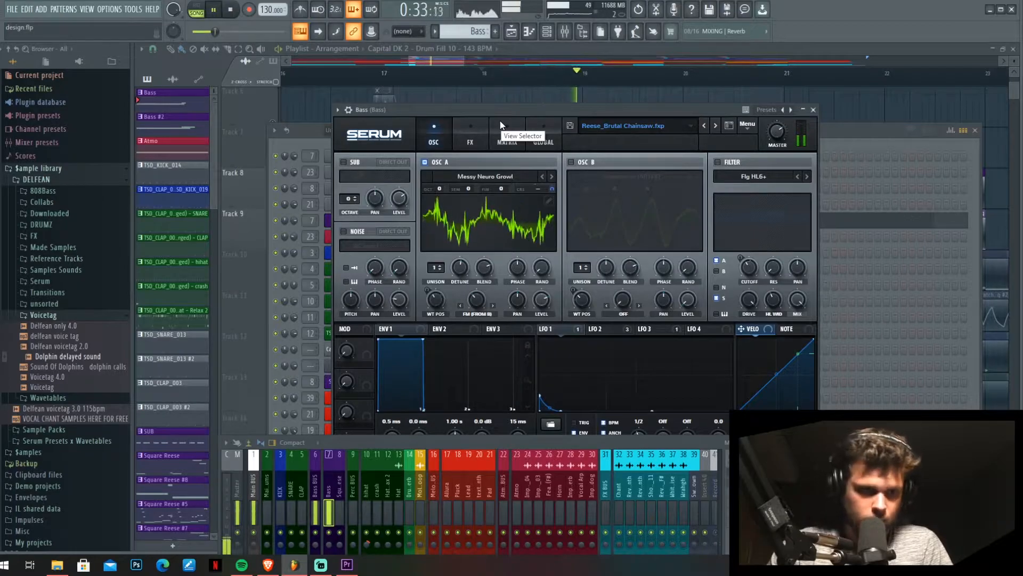
key("space")
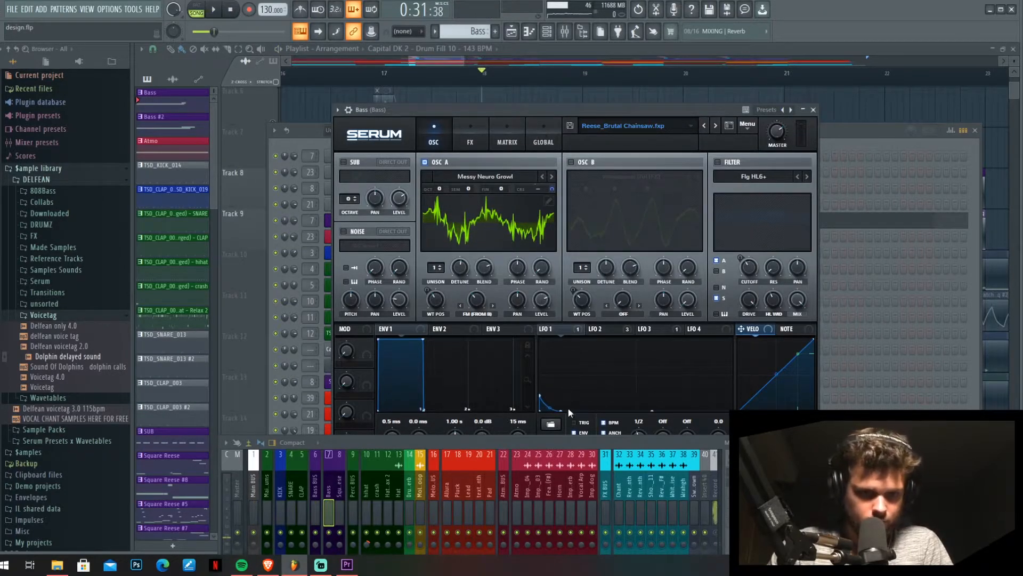
left_click_drag(561, 440, 560, 495)
key("space")
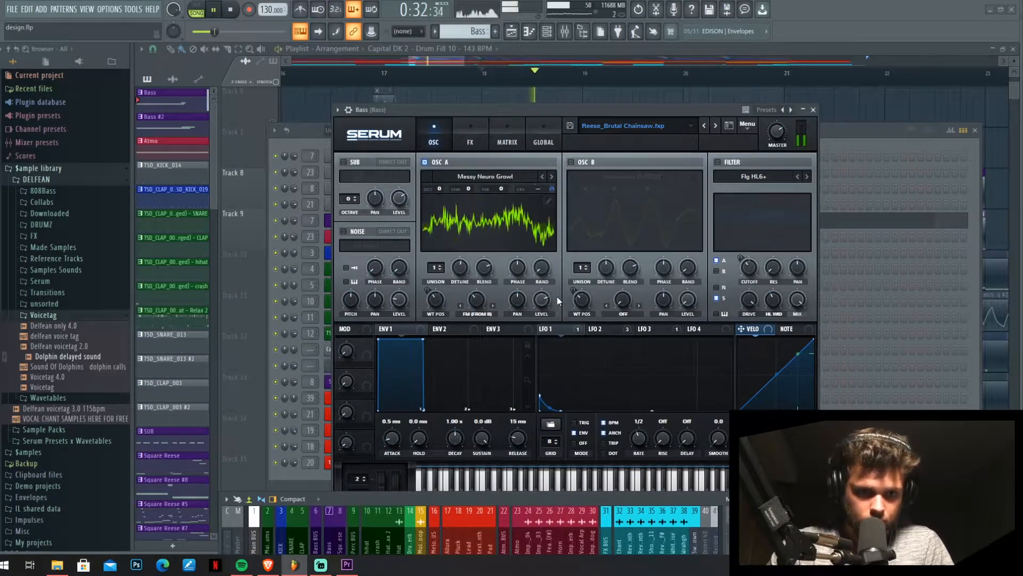
key("space")
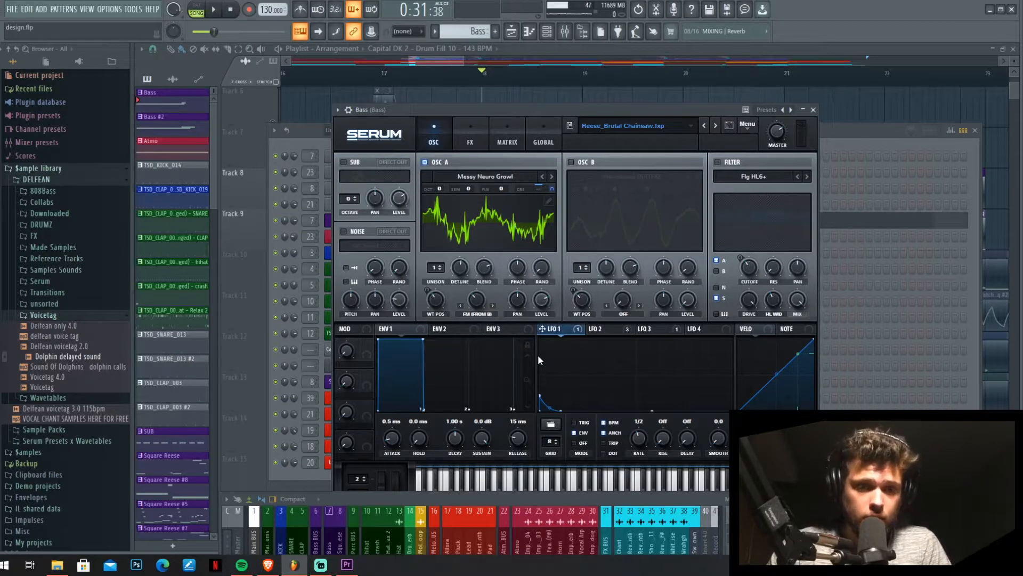
Set oscillator A's random phase to 0%
left_click_drag(503, 108, 508, 90)
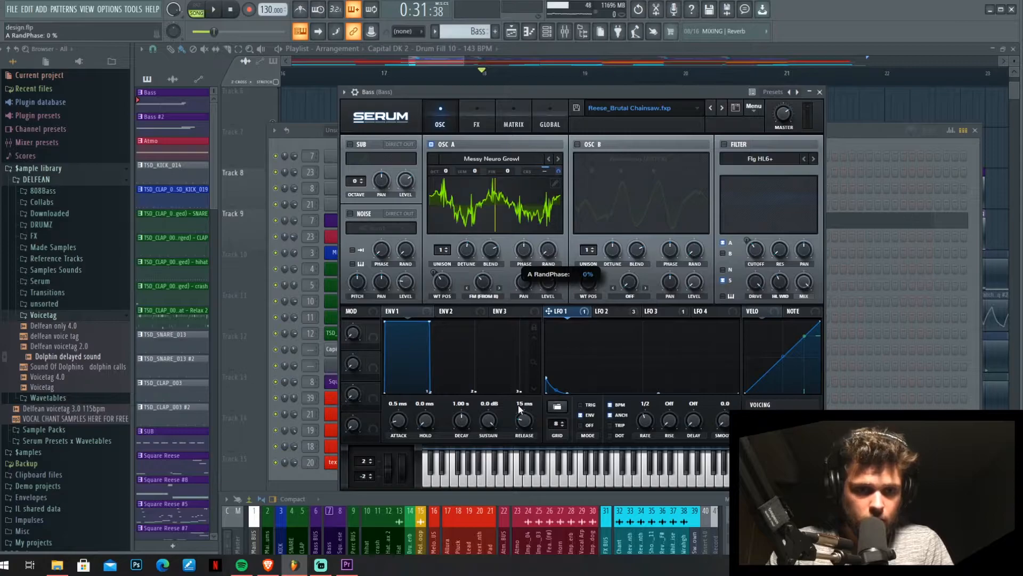
left_click_drag(545, 249, 548, 191)
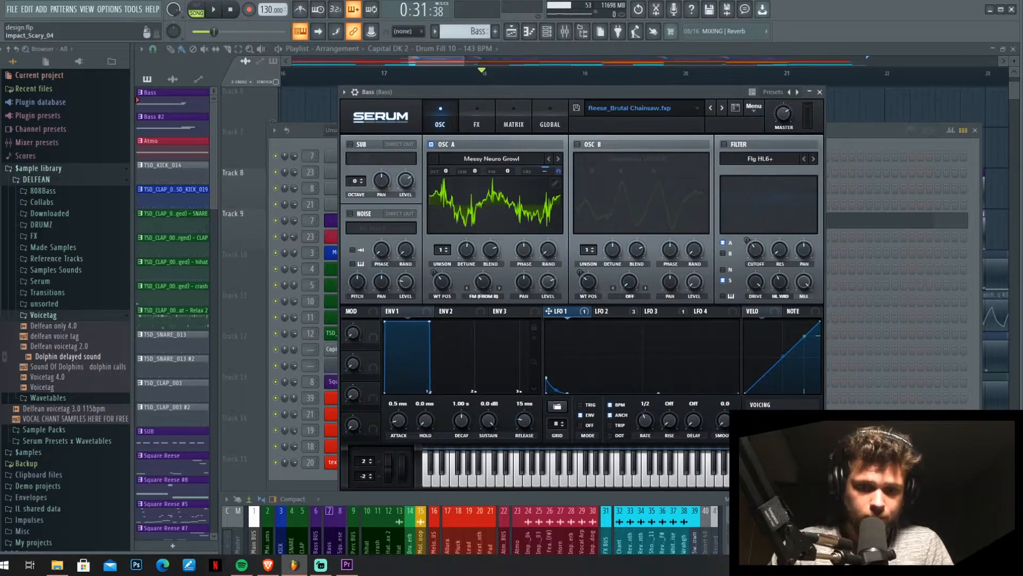
Open the Bass clip in the piano roll, examine its notes, and return to the playlist
right_click(858, 116)
scroll(661, 173, "down", 3)
scroll(609, 196, "up", 4)
left_click(606, 195)
double_click(607, 194)
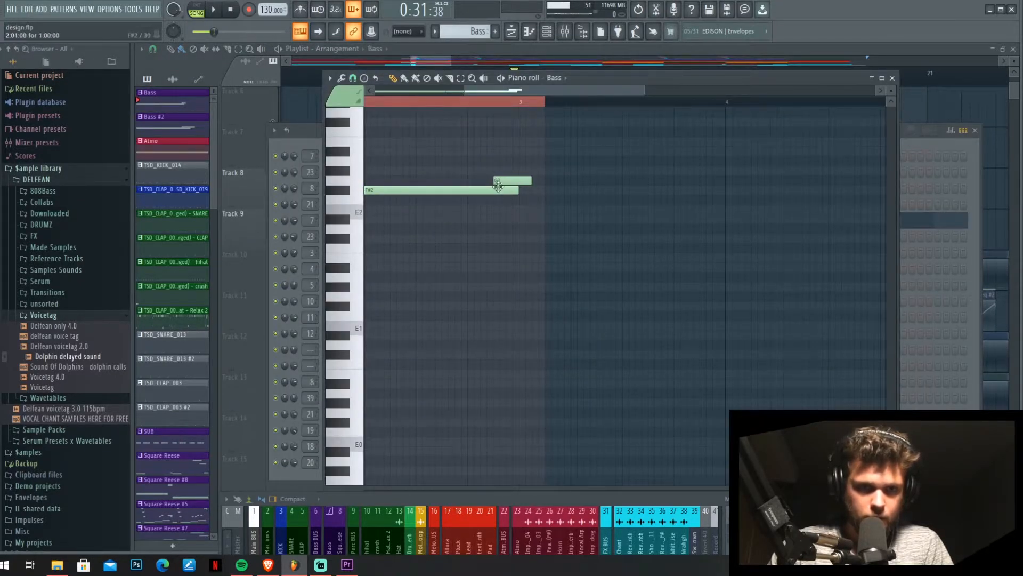
right_click(924, 101)
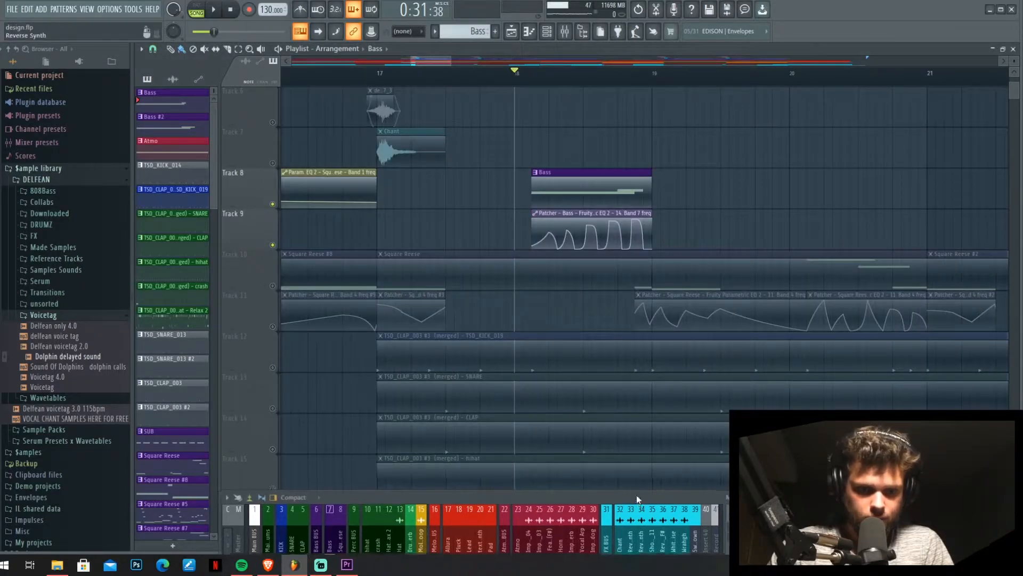
Reopen Serum from the Bass channel and move the mixer down clear of its controls
left_click_drag(635, 500, 624, 363)
key("F6")
left_click(349, 221)
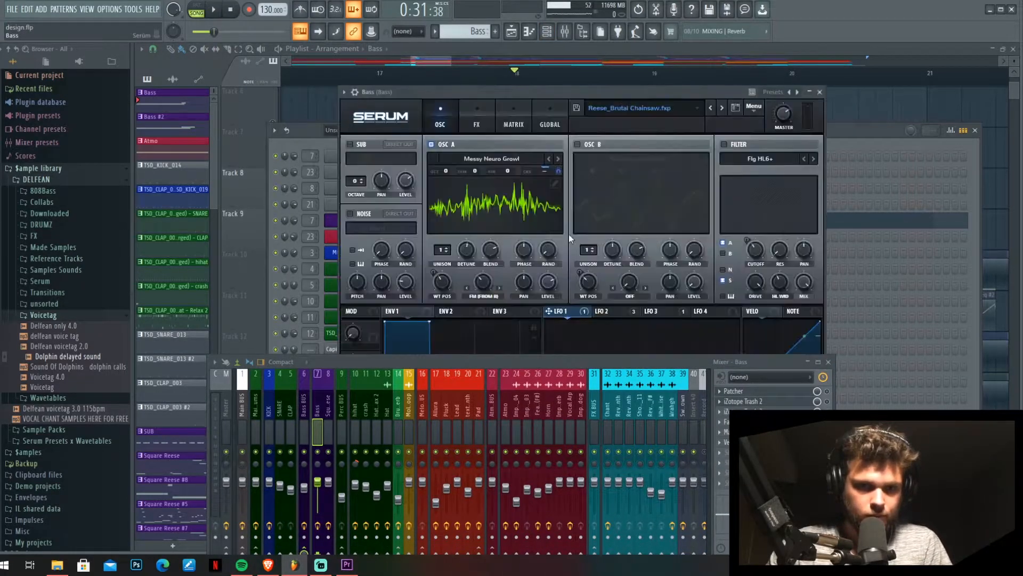
left_click_drag(757, 362, 762, 514)
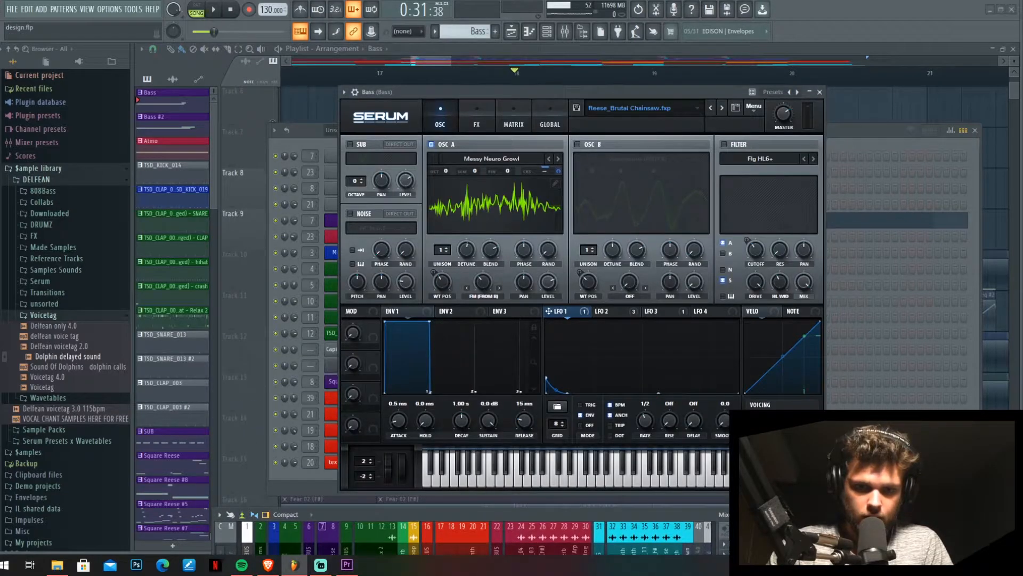
Move the playback position to the middle of the Bass clip and play from there repeatedly
left_click(846, 105)
left_click(602, 76)
key("space")
key("space")
key("space")
key("space")
key("space")
key("space")
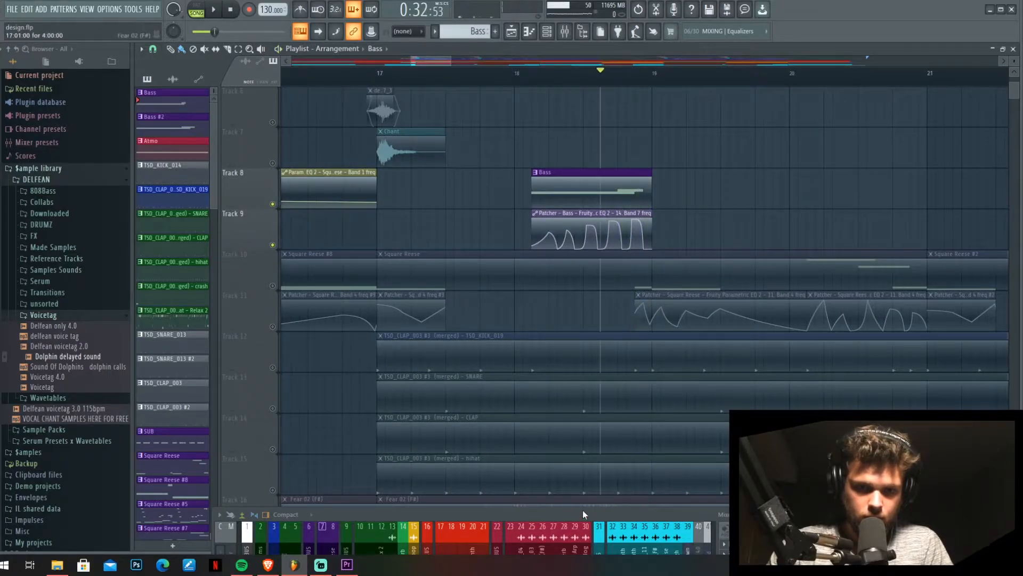
Bring up the Bass channel's Serum and replay the second half of the Bass clip several times to hear the raw oscillator
left_click_drag(583, 508, 581, 450)
key("F6")
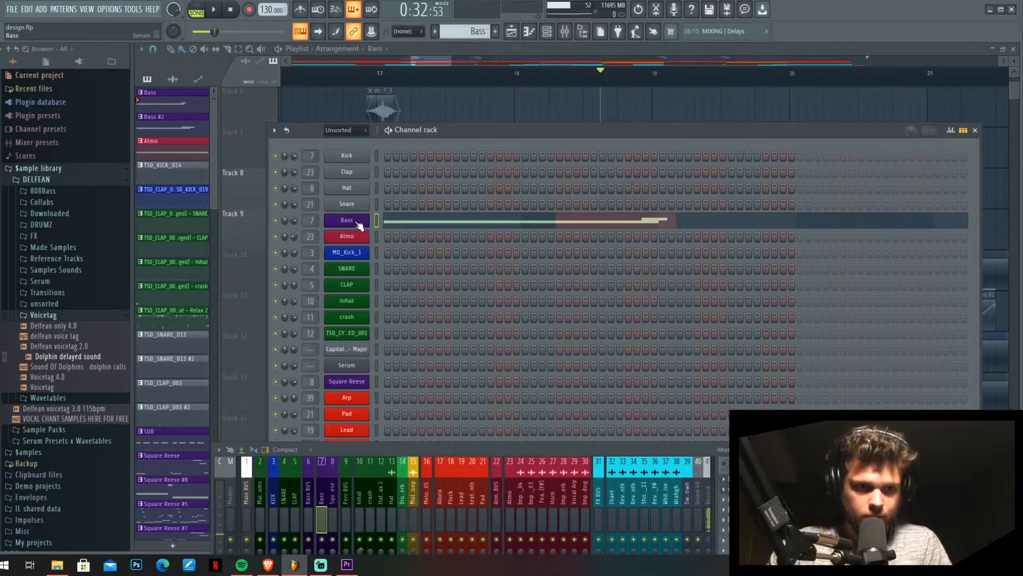
left_click(357, 223)
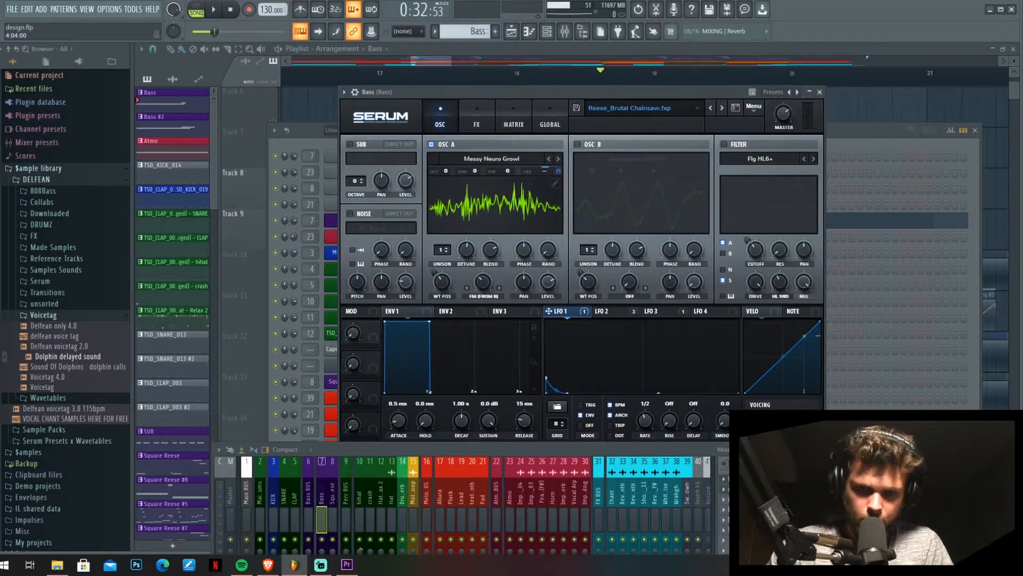
key("space")
key("space")
key("space")
key("space")
key("space")
key("space")
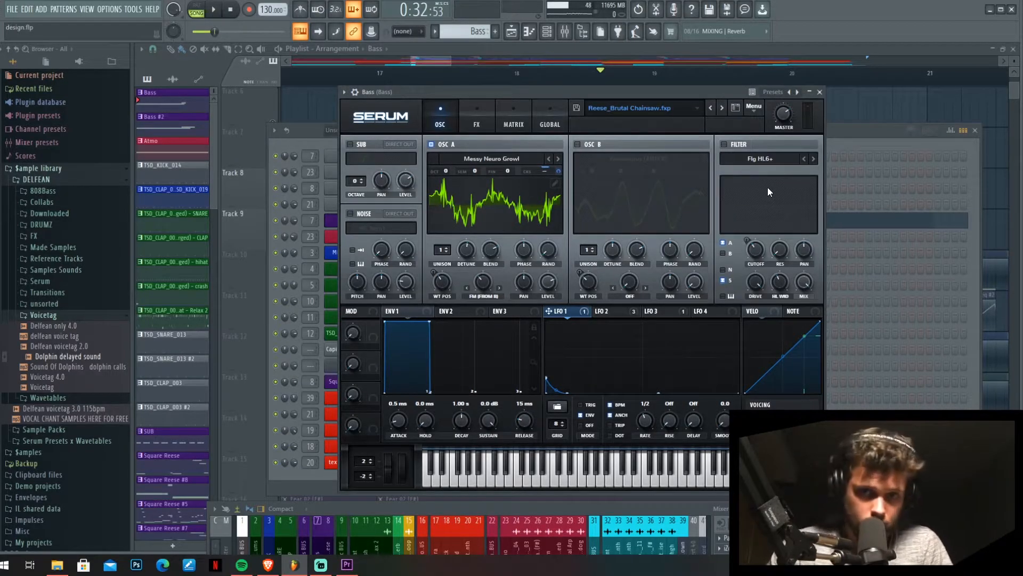
left_click_drag(656, 95, 642, 94)
key("space")
key("space")
key("space")
key("space")
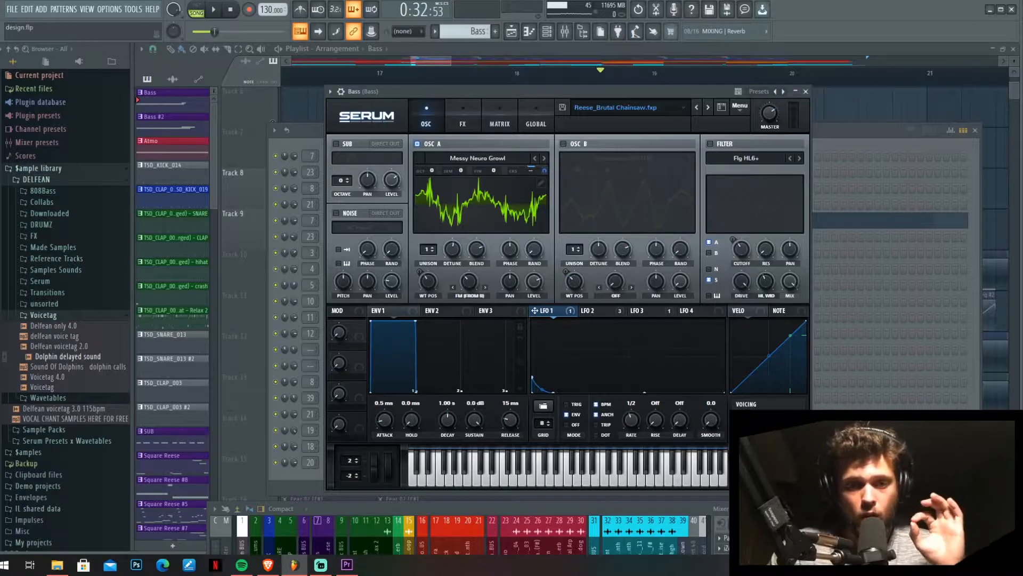
Examine the Bass clip and its Patcher EQ automation up close in the playlist
left_click(843, 120)
scroll(655, 177, "up", 3)
scroll(658, 182, "up", 1)
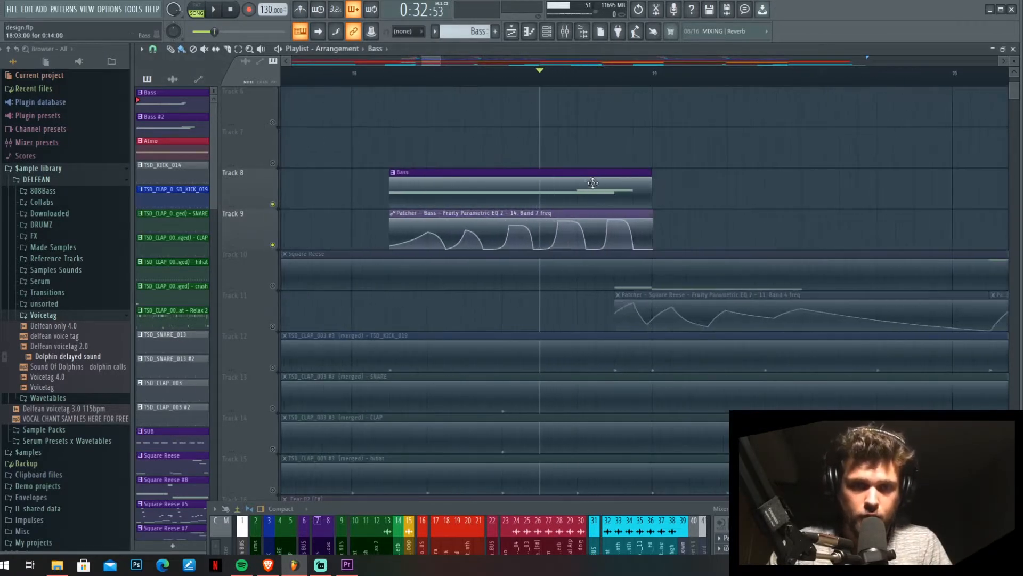
scroll(585, 184, "down", 1)
scroll(585, 185, "down", 2)
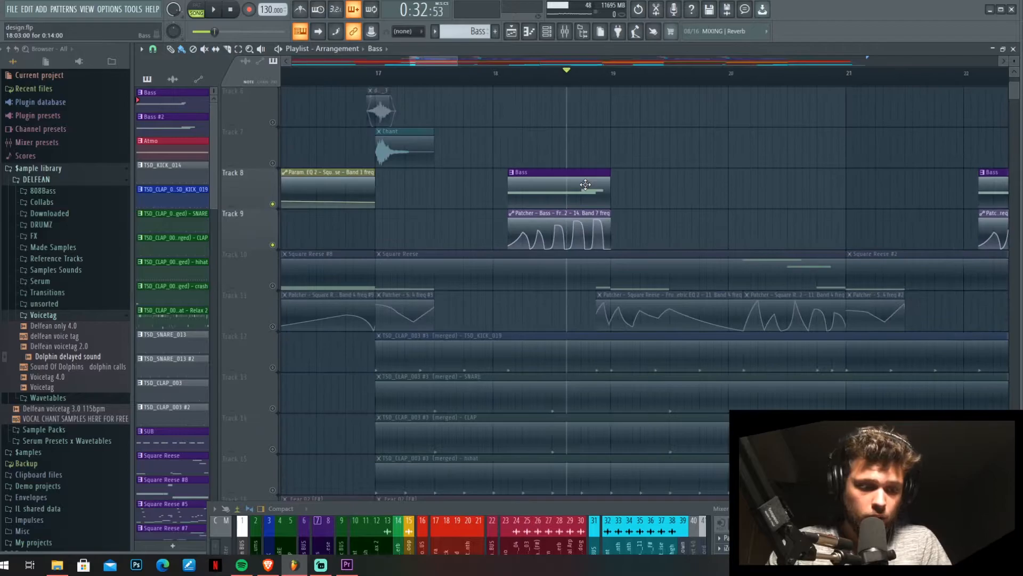
Open the Bass channel's Serum and move it and the channel rack below the Bass clip
key("F6")
left_click(365, 223)
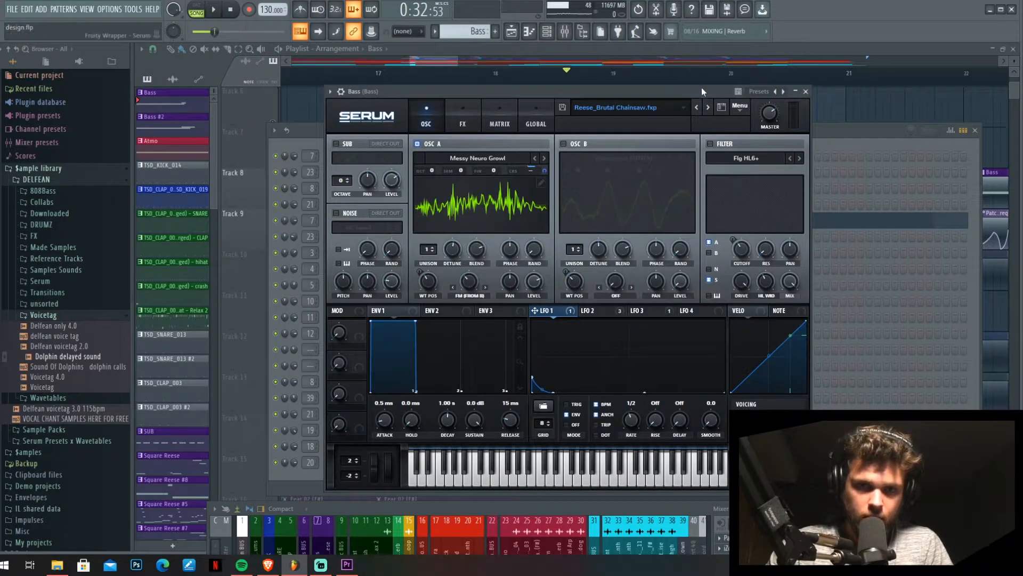
left_click_drag(701, 89, 725, 271)
left_click_drag(635, 135, 817, 366)
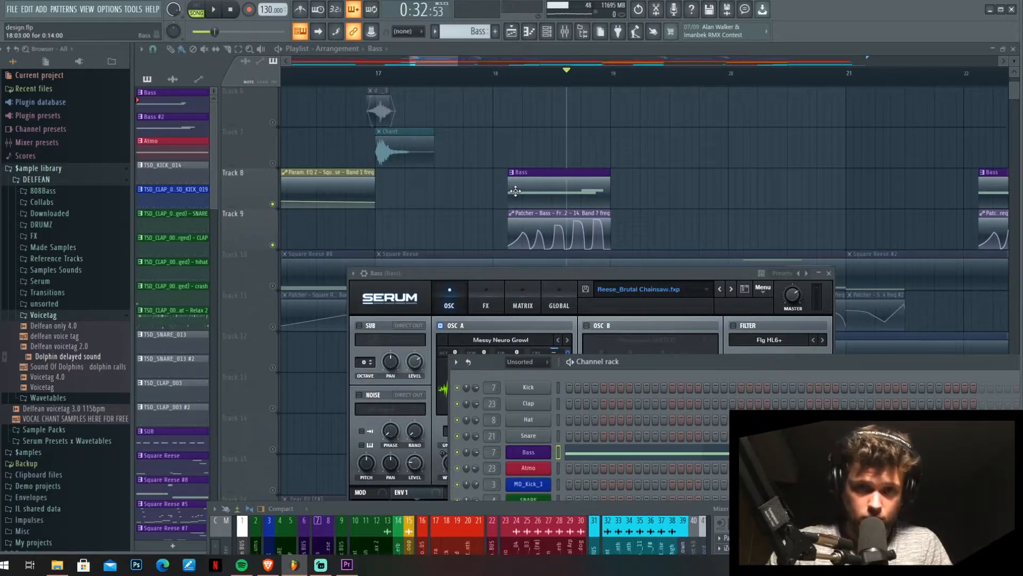
Move the channel rack up beneath the Bass clip, then reopen the Bass channel's Serum and place it fully in view
left_click(829, 273)
left_click_drag(727, 368, 600, 234)
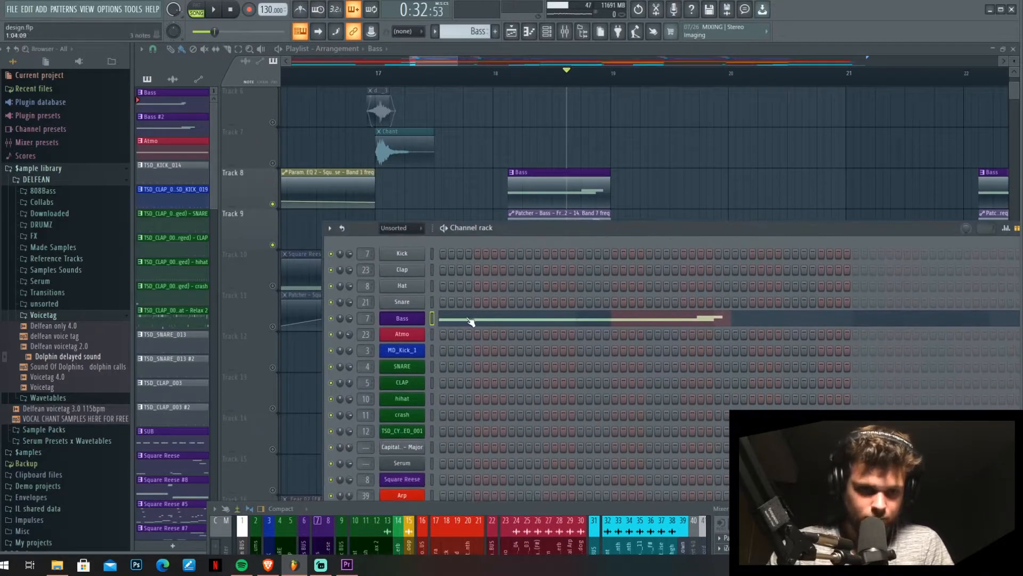
left_click(402, 318)
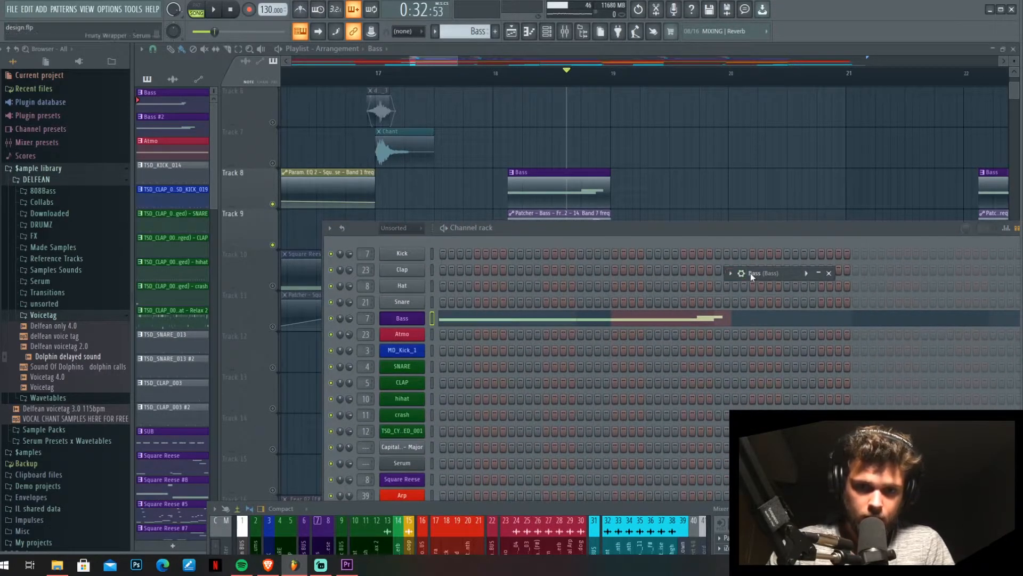
left_click_drag(860, 275, 495, 131)
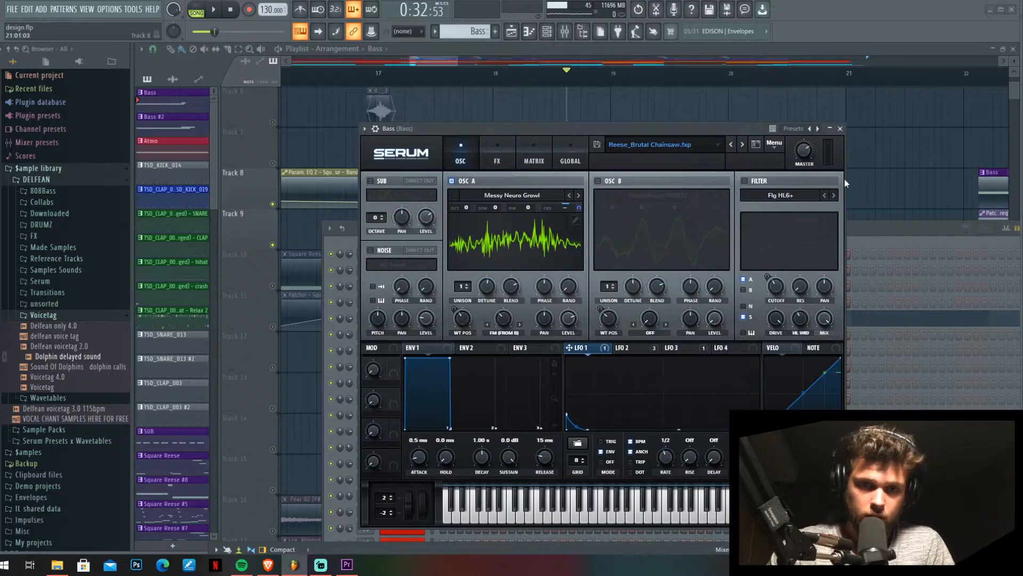
left_click_drag(735, 129, 733, 275)
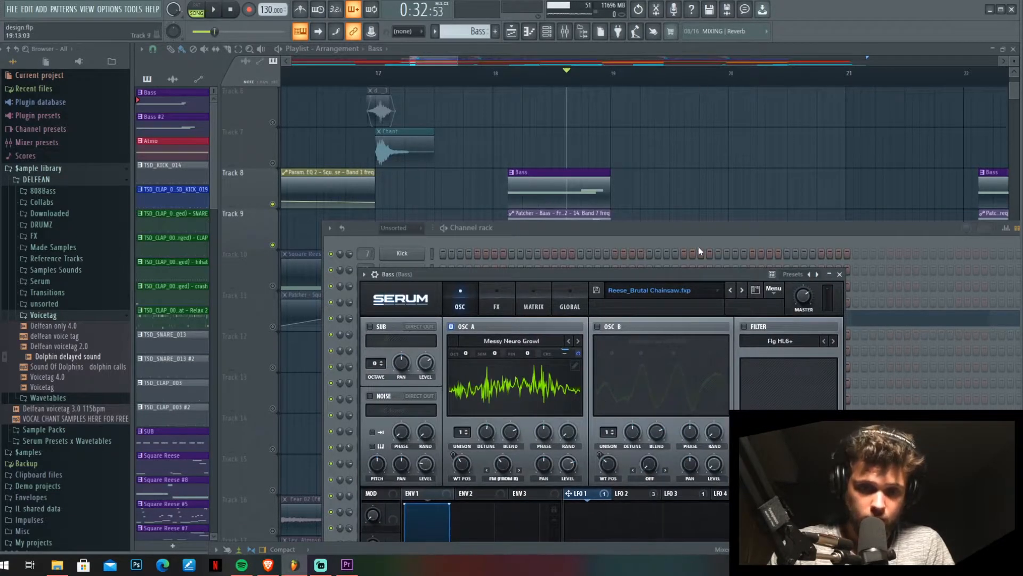
left_click_drag(659, 276, 660, 123)
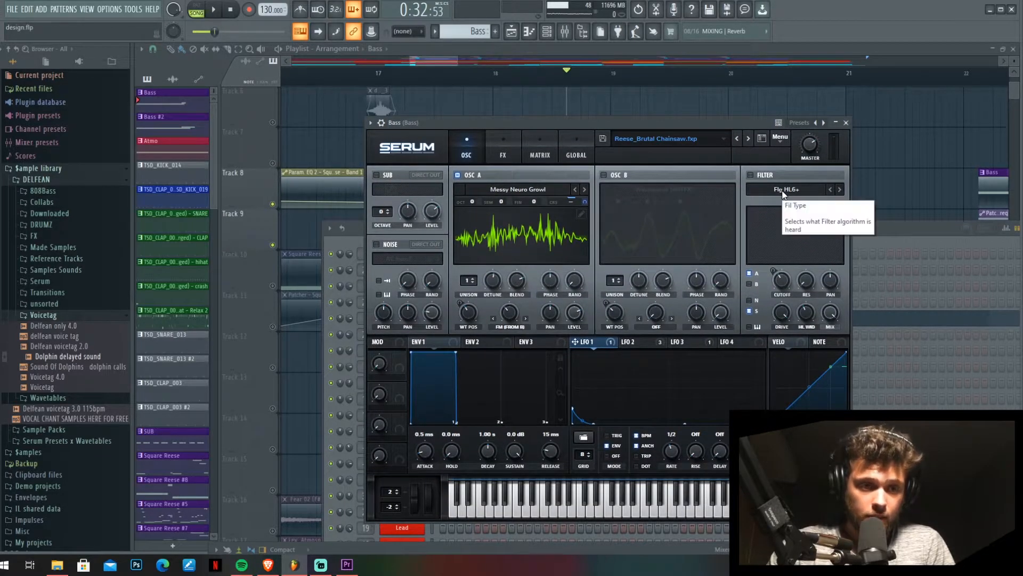
Turn on oscillator B with the Wavotaurus [ARTFX] wavetable as the FM source for oscillator A
left_click(603, 176)
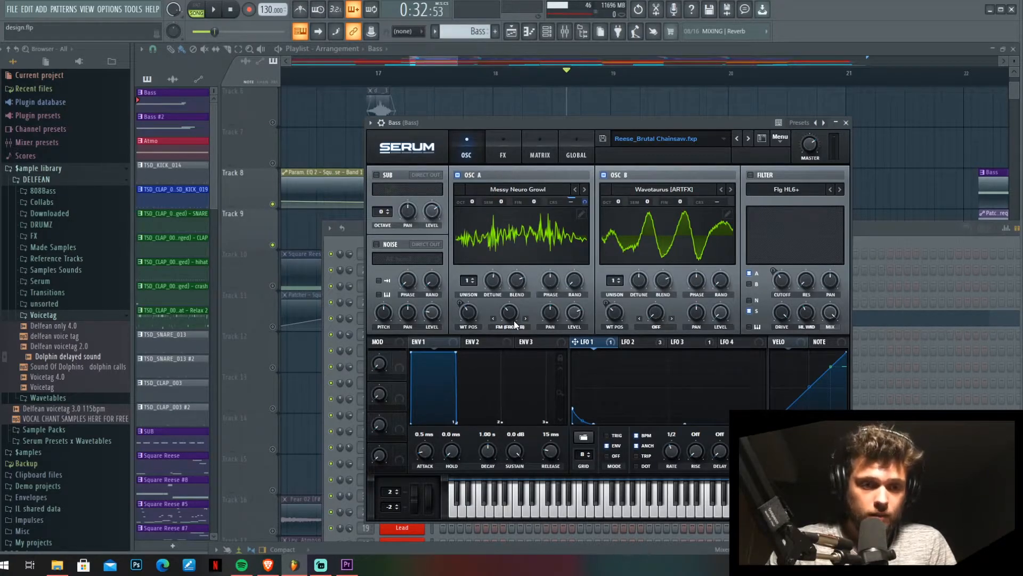
mouse_move(507, 314)
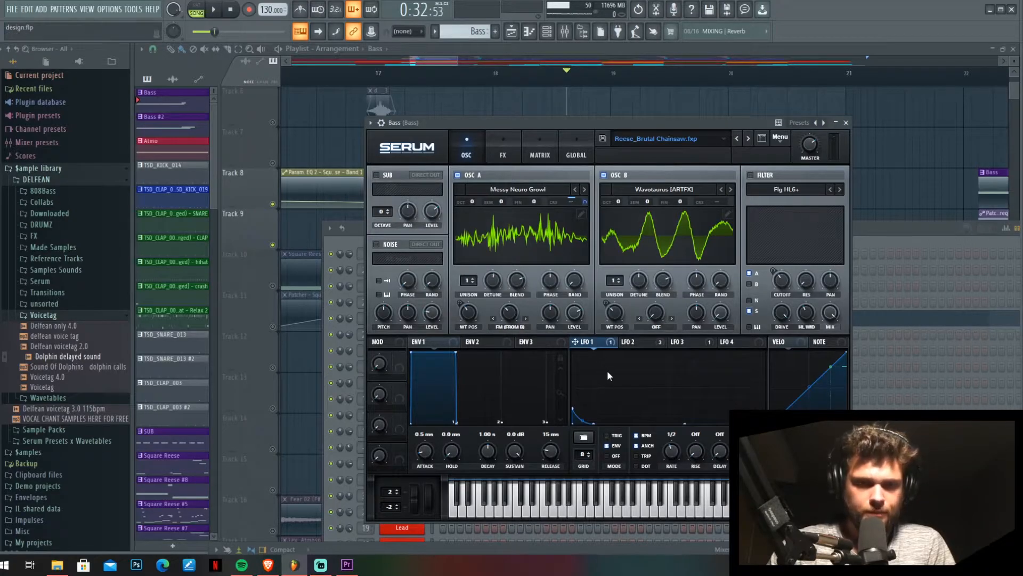
left_click_drag(580, 125, 551, 130)
Move the playback position to bar 18 just before the Bass clip, play from there, and bring back the channel rack
key("space")
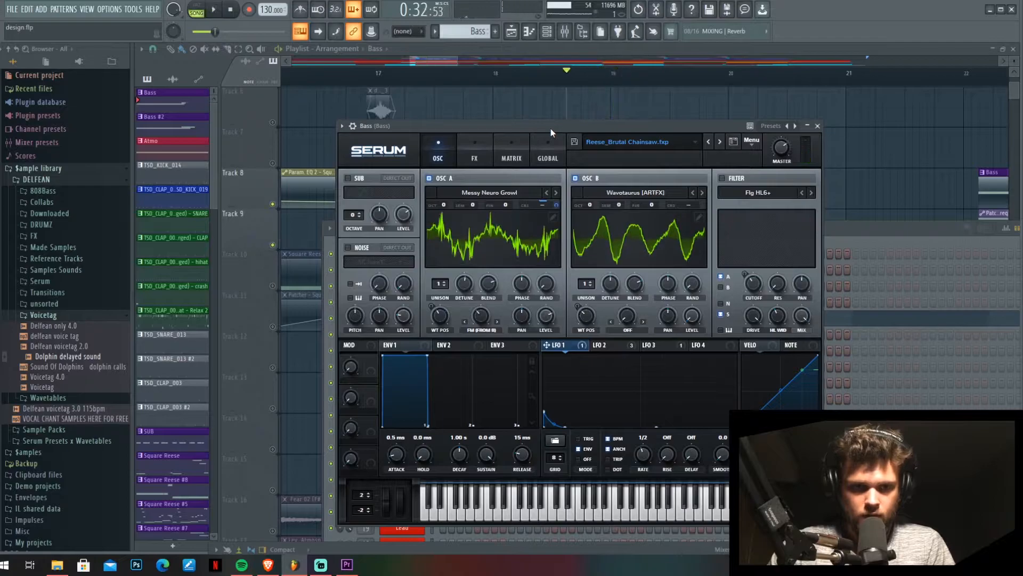
right_click(586, 108)
left_click(501, 73)
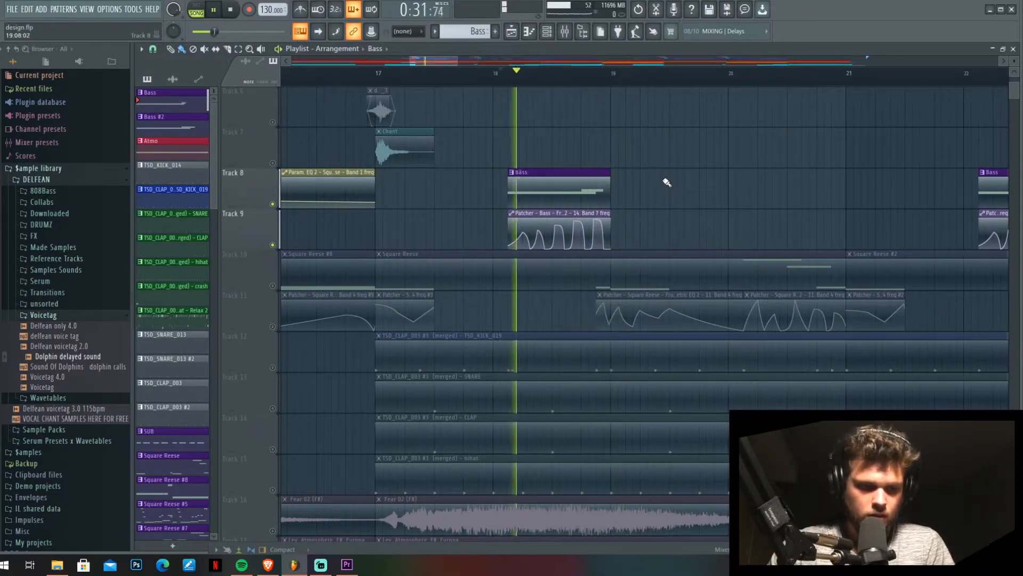
key("space")
key("F6")
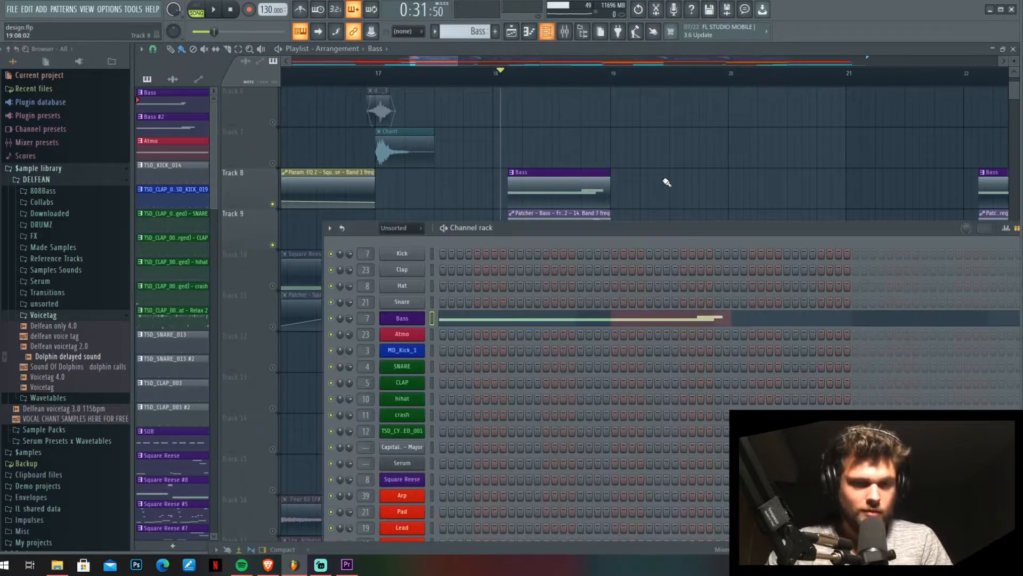
Reopen the Bass channel's Serum, reposition it, and set oscillator B's level to 0%
left_click(415, 321)
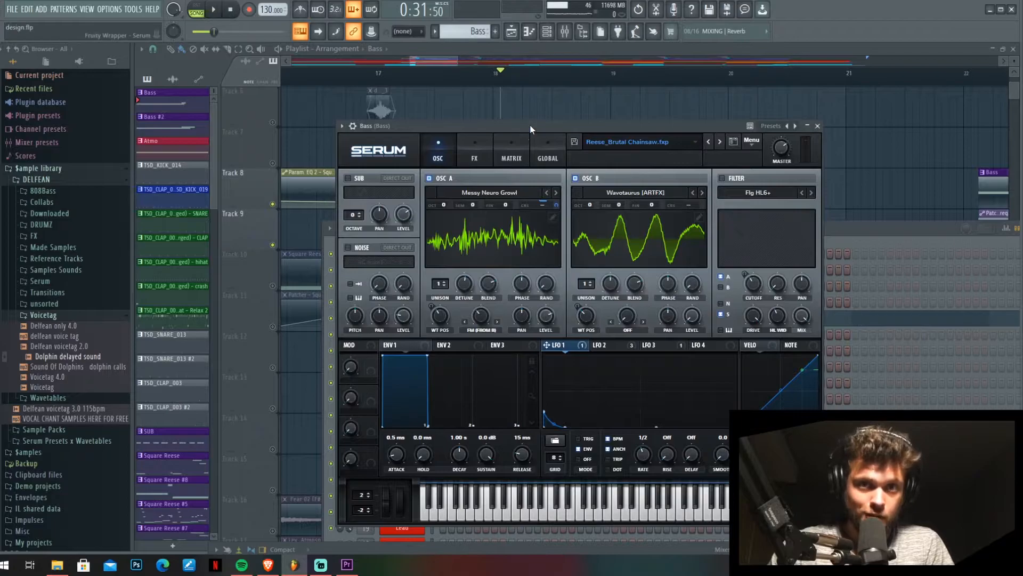
left_click_drag(530, 124, 513, 95)
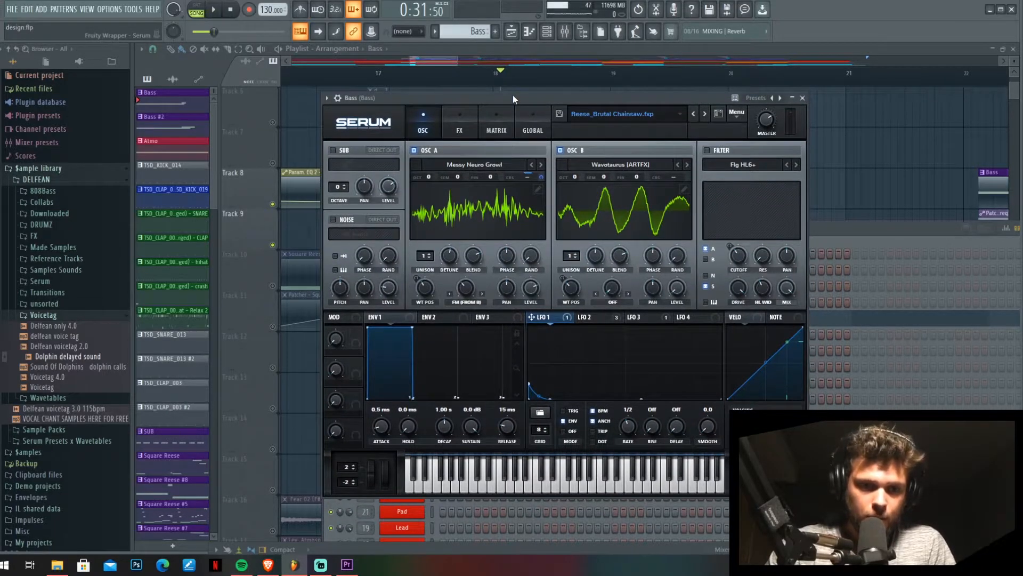
left_click_drag(677, 257, 655, 310)
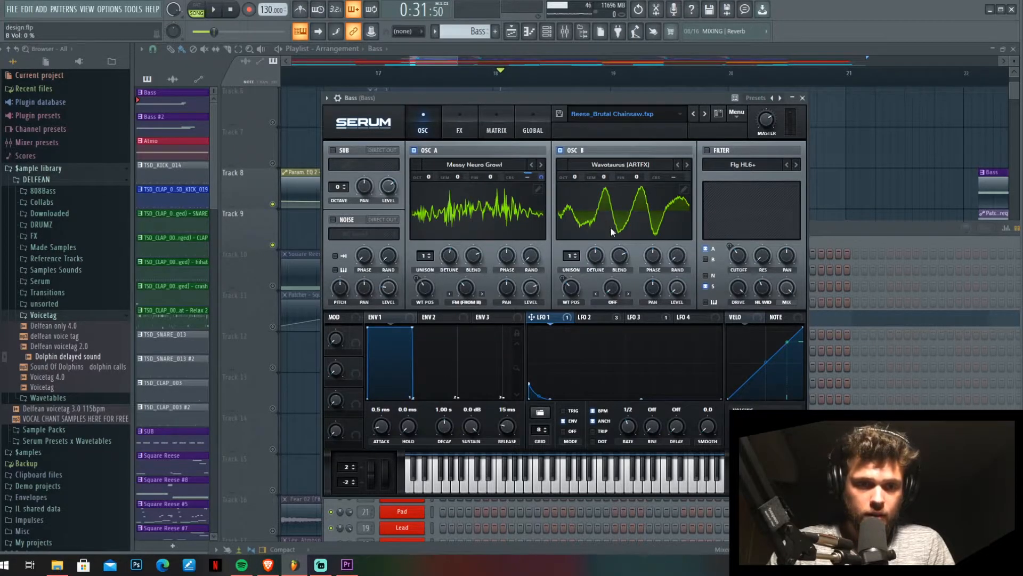
Show LFO 2 with its modulation destinations and play the Bass clip to hear the wavetable position movement
left_click(596, 317)
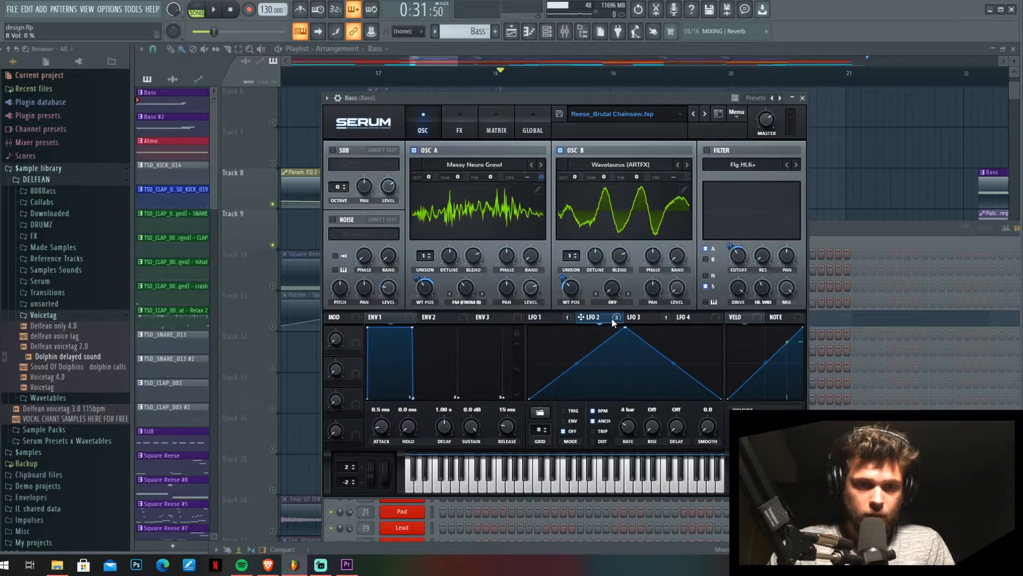
mouse_move(616, 318)
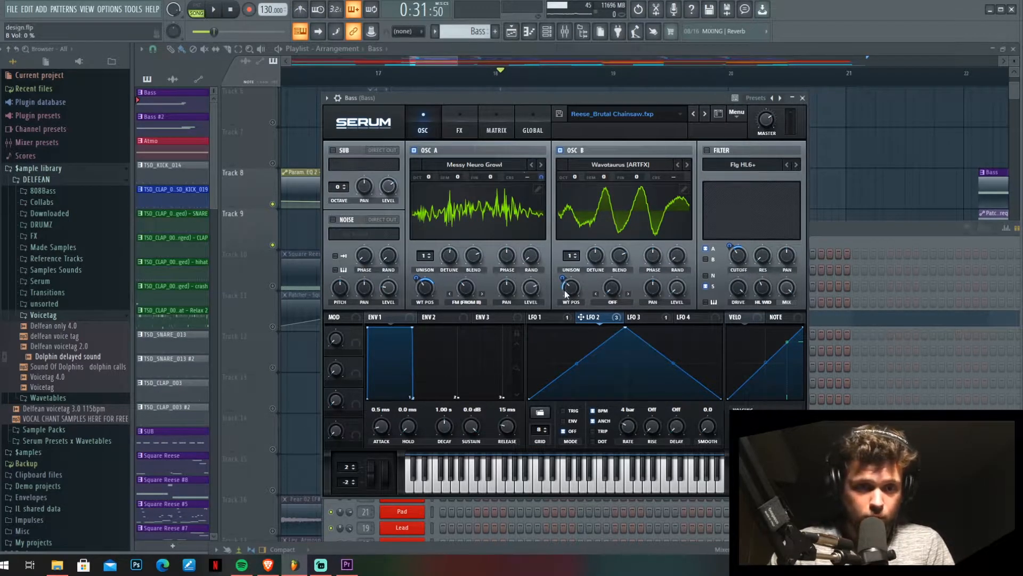
key("space")
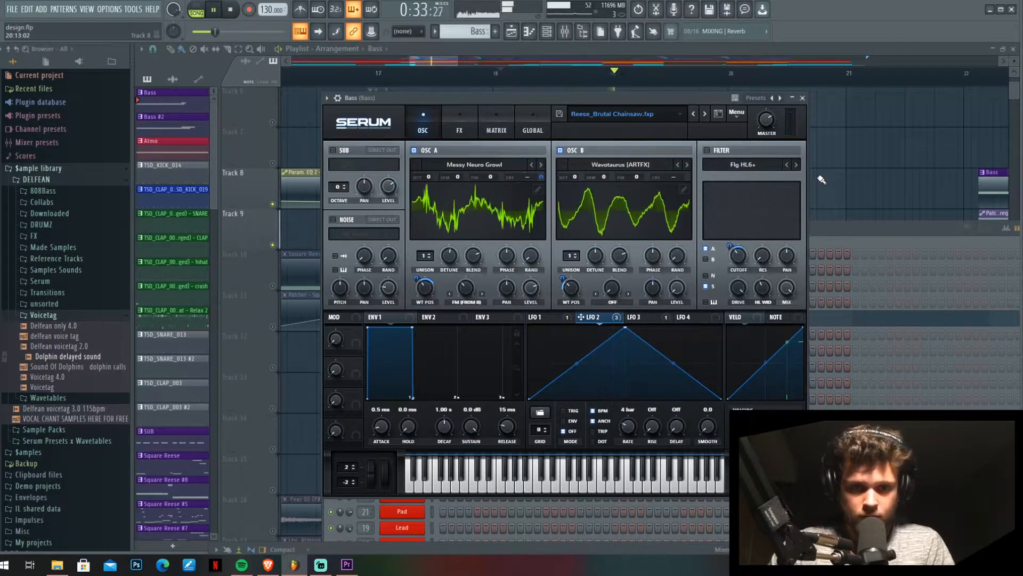
key("space")
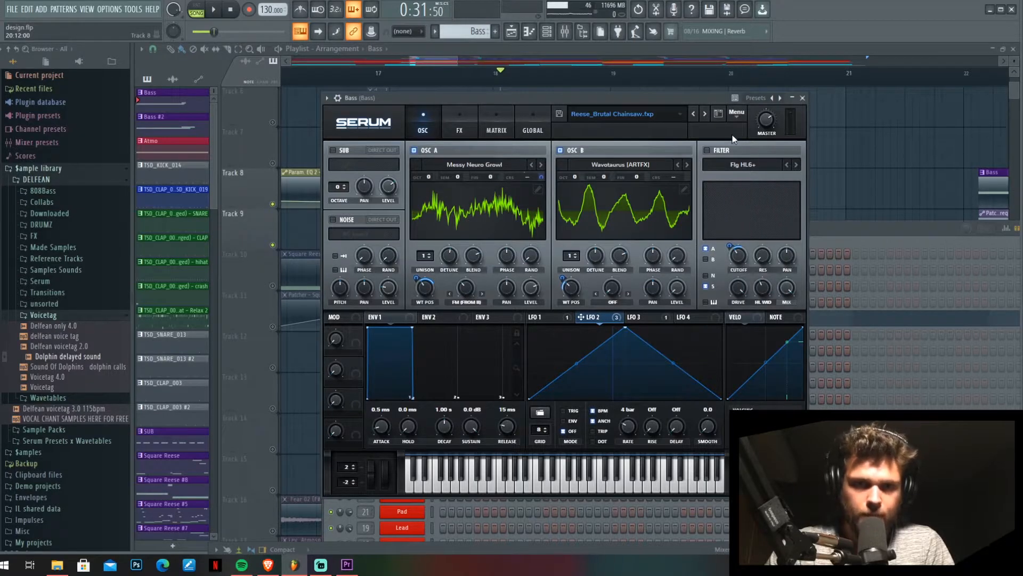
Turn on the Flg HL6+ filter with LFO 2's cutoff modulation amount at 19, and play the Bass clip
left_click(707, 150)
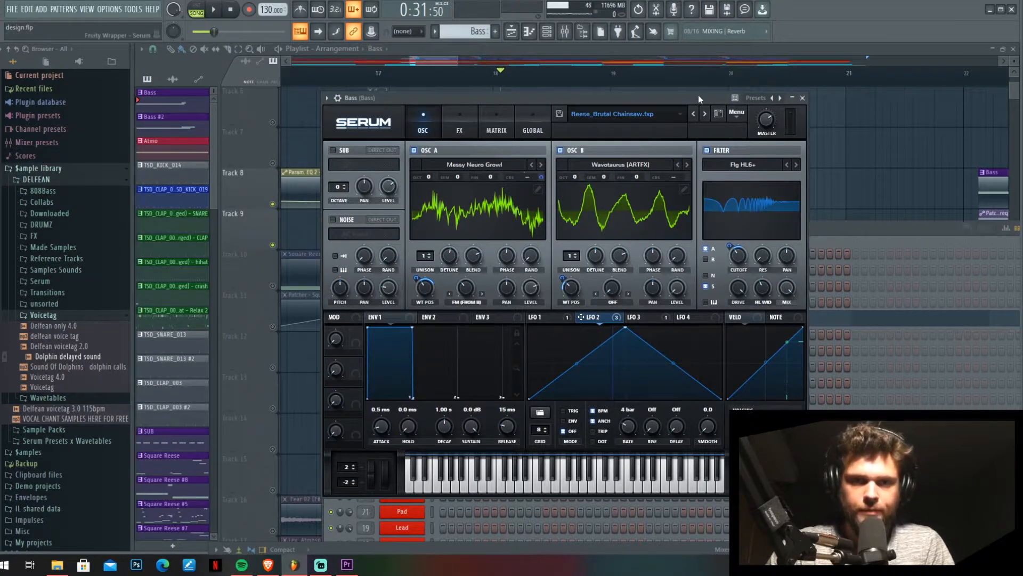
left_click_drag(698, 95, 661, 88)
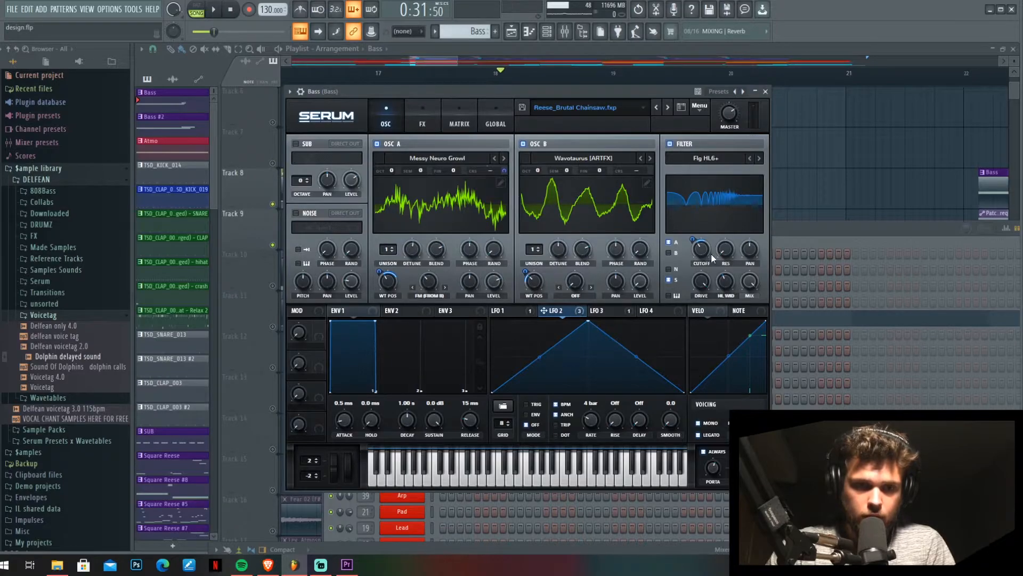
left_click_drag(692, 240, 691, 241)
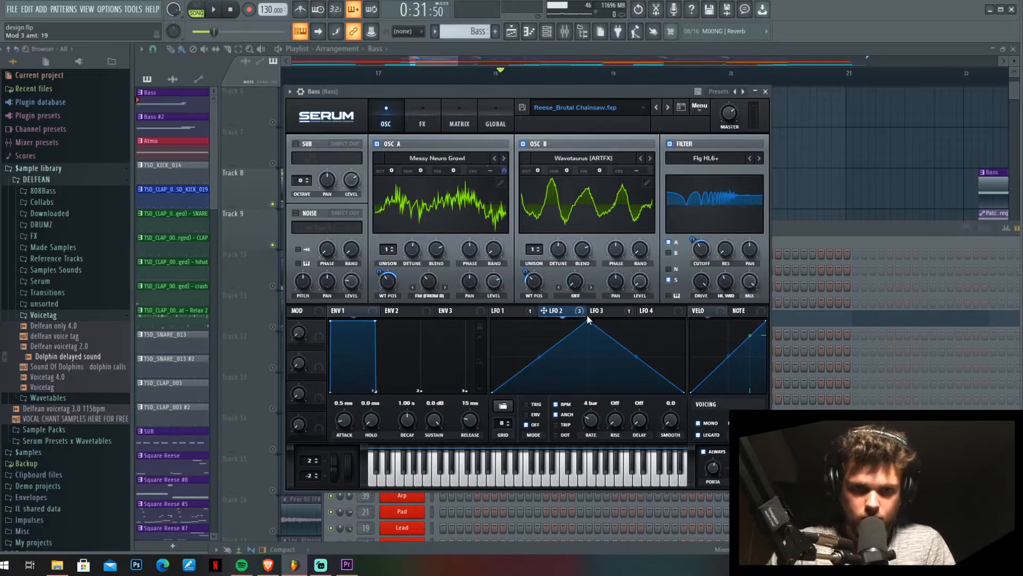
mouse_move(572, 321)
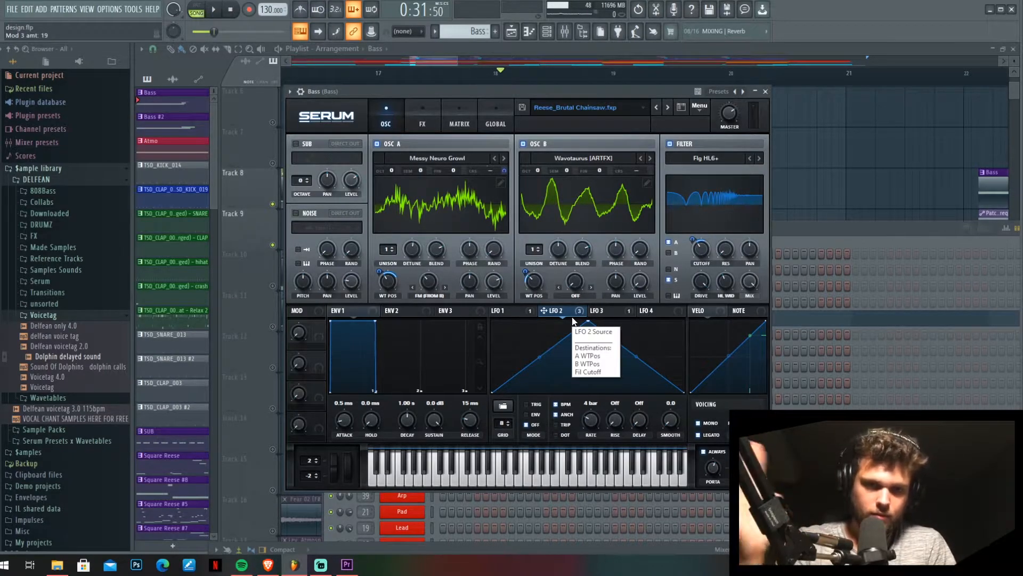
key("space")
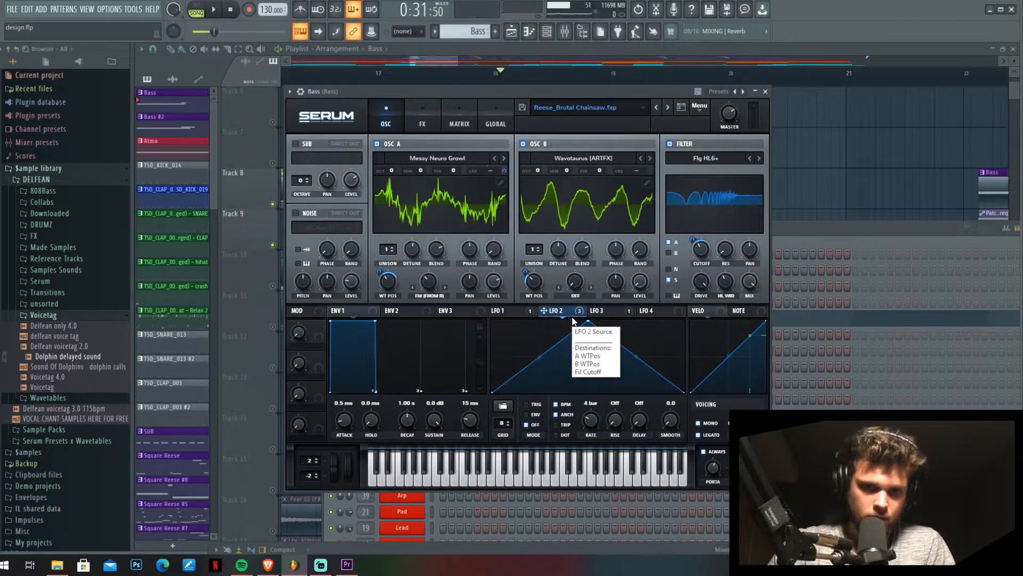
key("space")
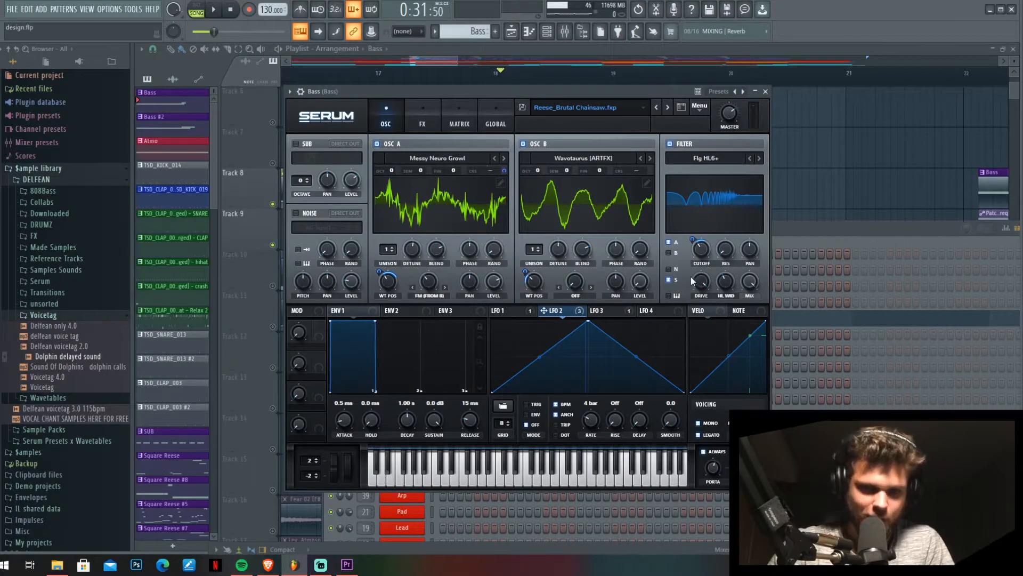
Set the filter drive to 100% and resonance to 0%, playing the Bass clip to hear the filter
left_click(702, 287)
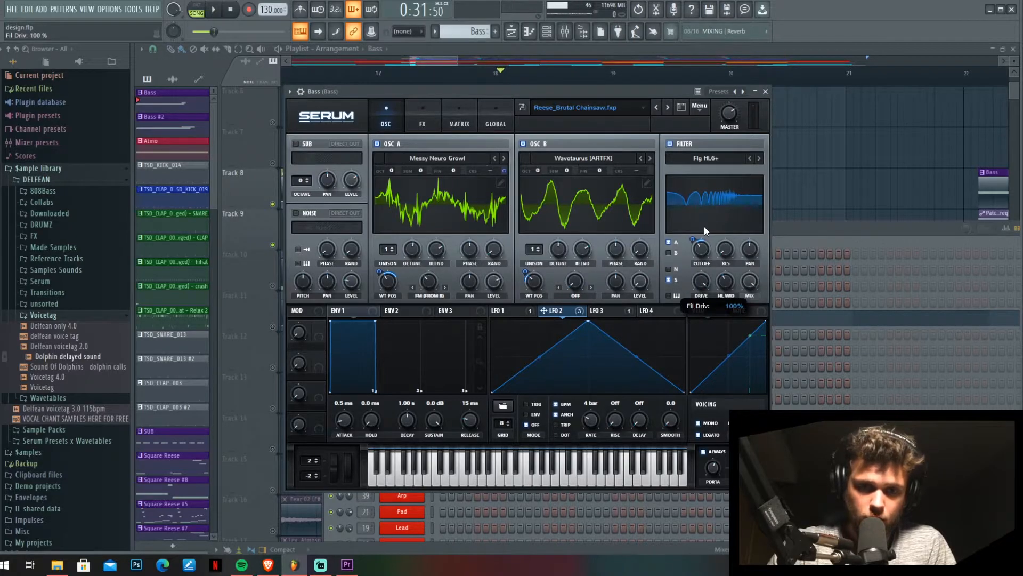
key("space")
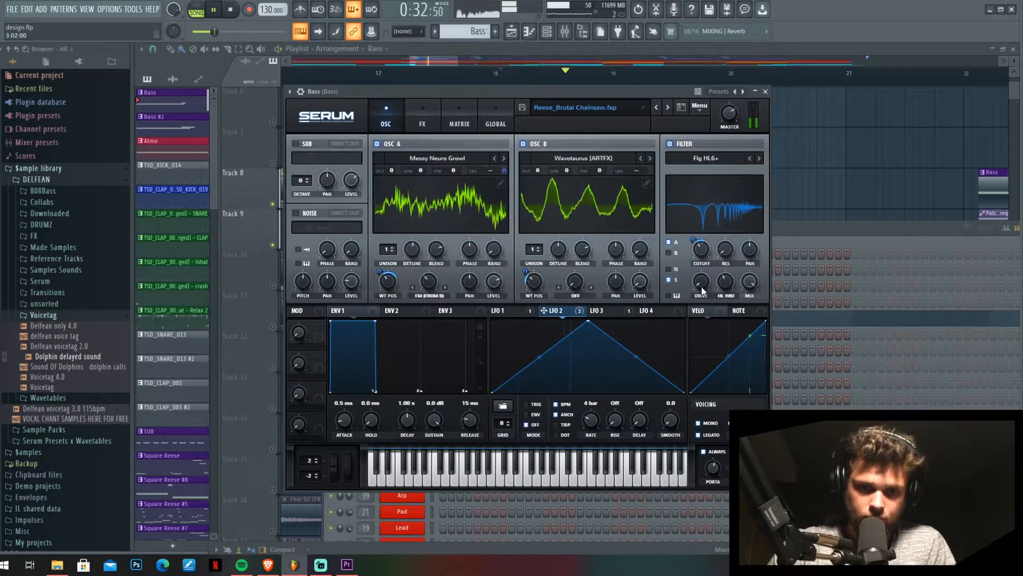
key("space")
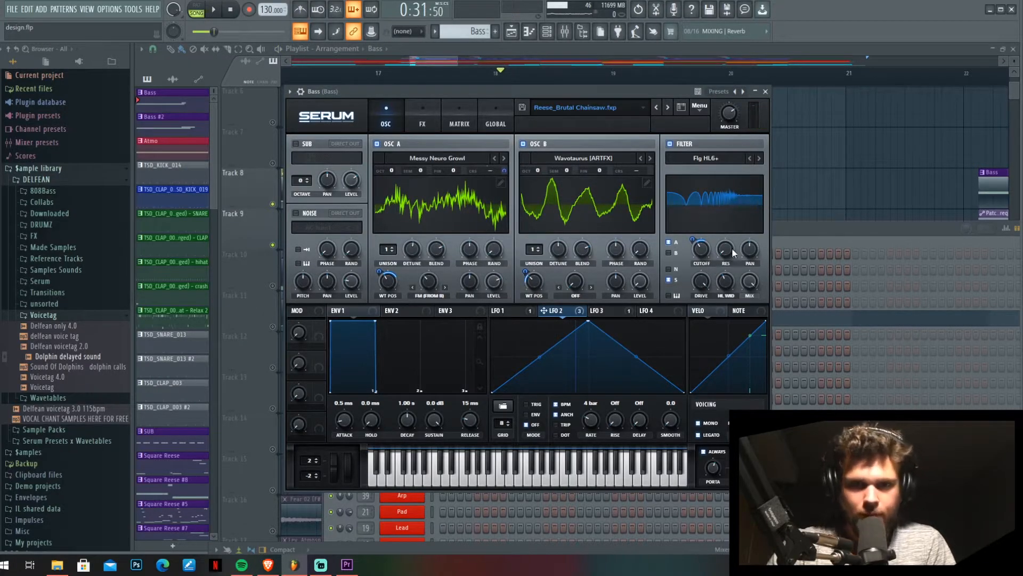
left_click_drag(731, 249, 703, 373)
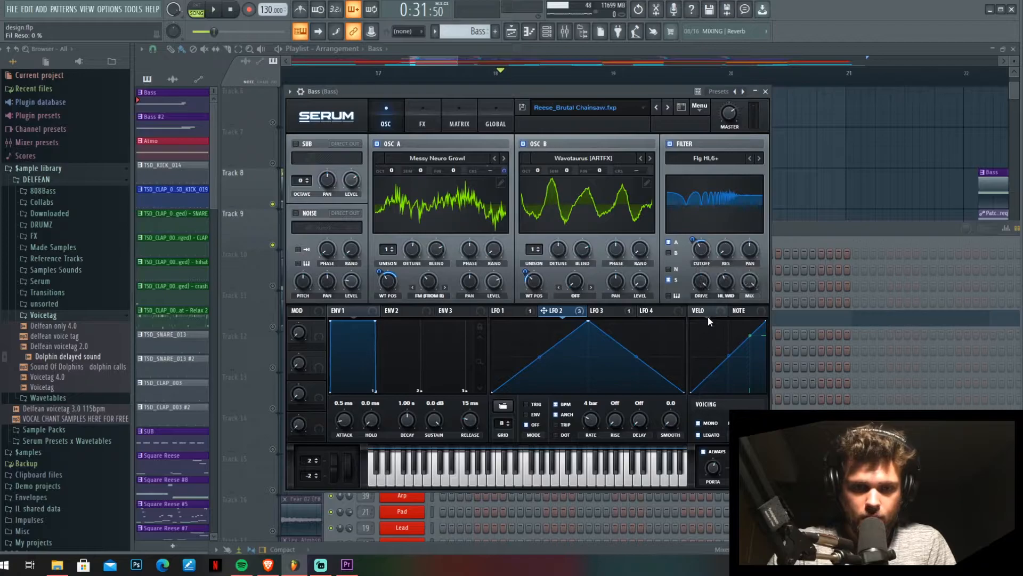
mouse_move(727, 285)
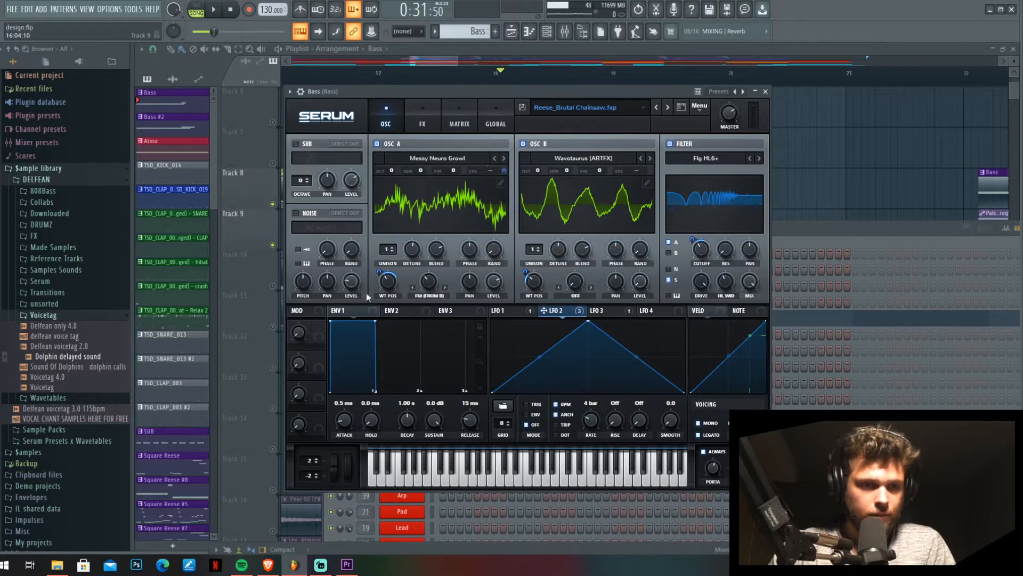
Try the AC hum1 noise oscillator while playing the Bass clip and switch it off again
left_click(295, 214)
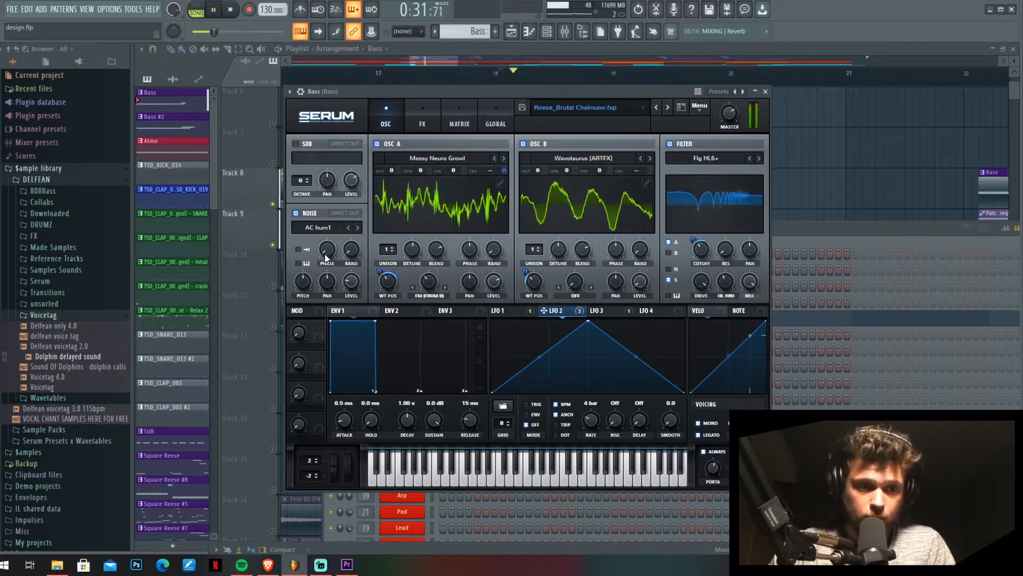
key("space")
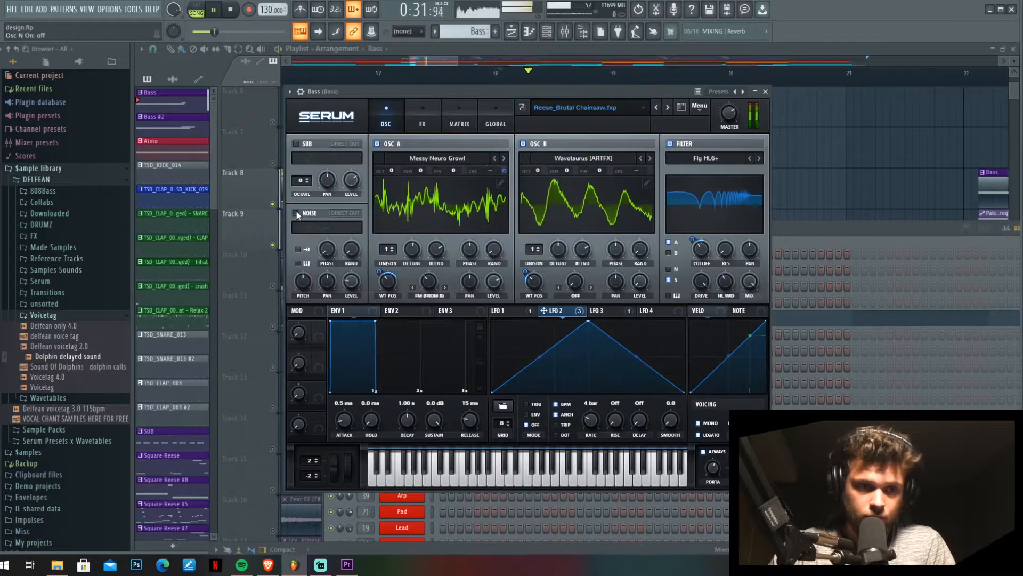
left_click(296, 212)
key("space")
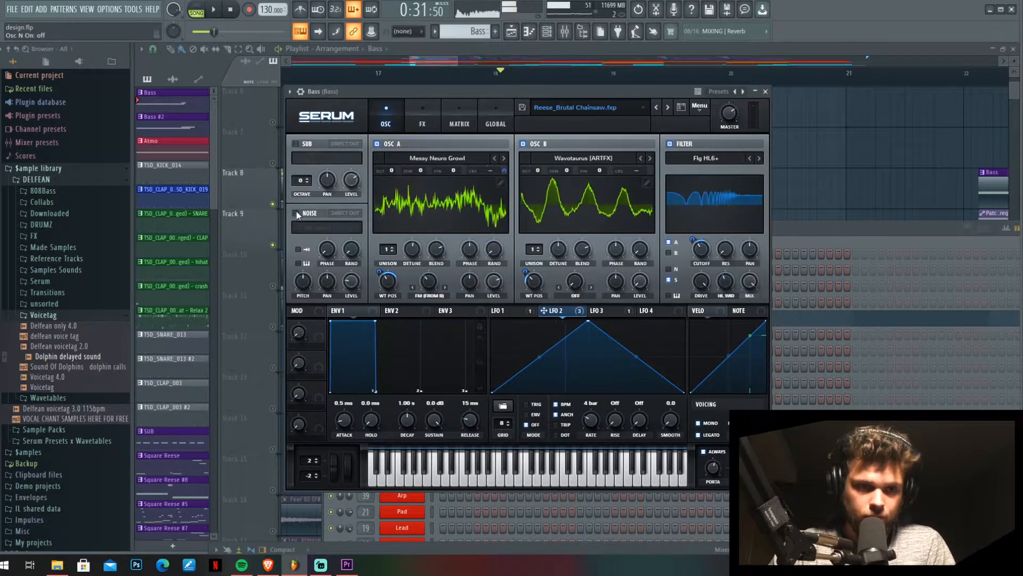
Audition the sub oscillator with the Bass clip and turn it off again
left_click(296, 143)
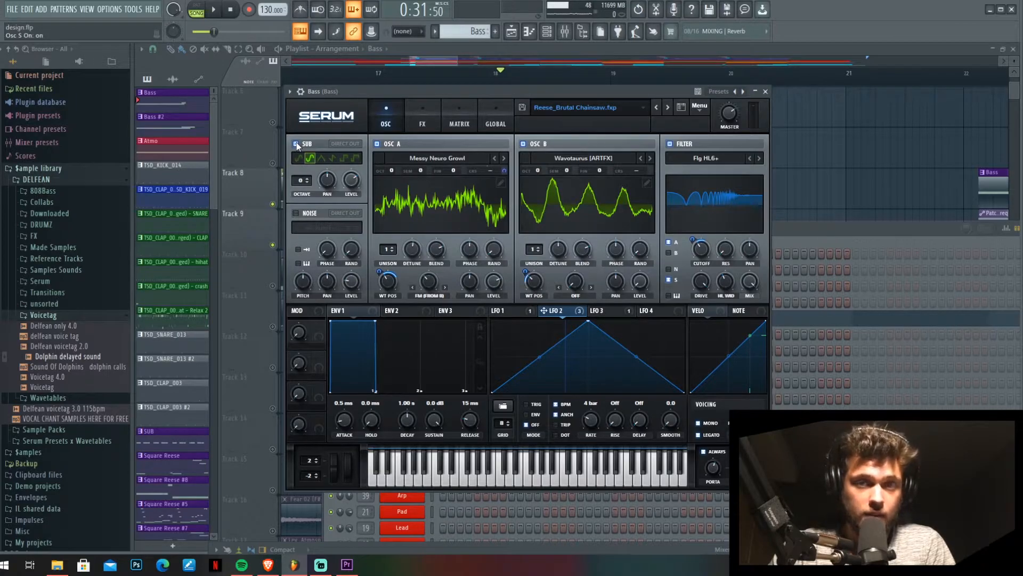
key("space")
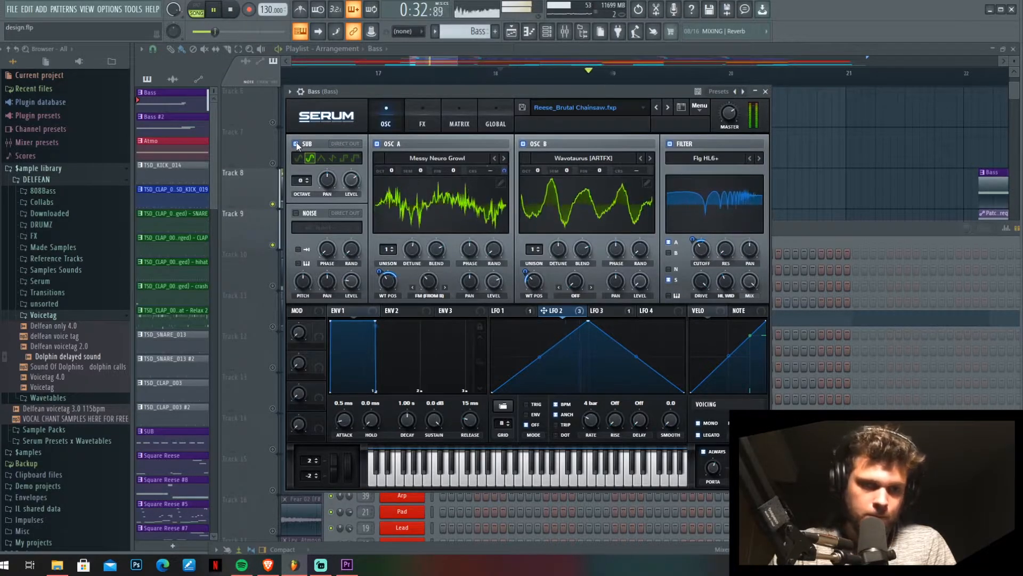
key("space")
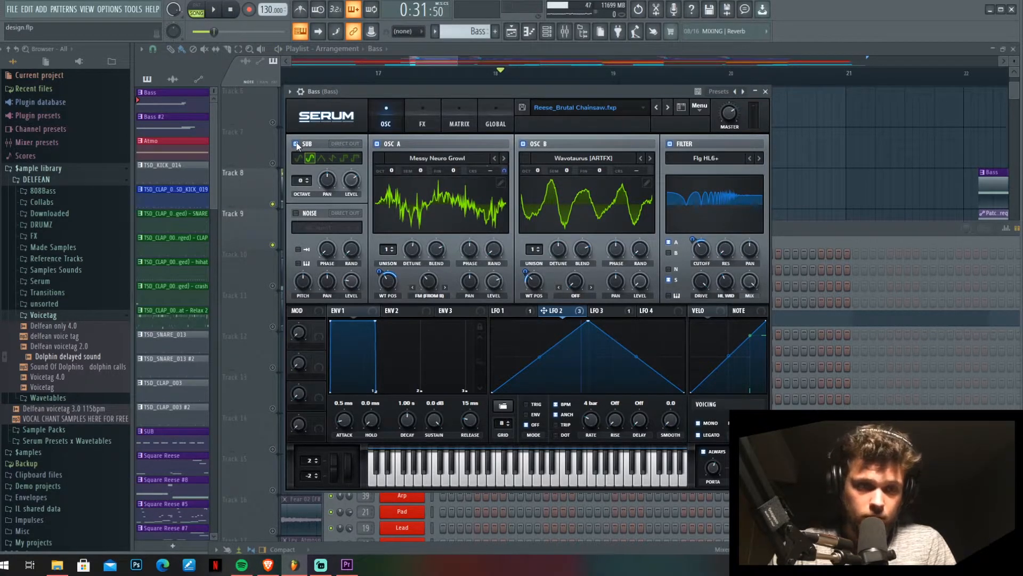
left_click(296, 143)
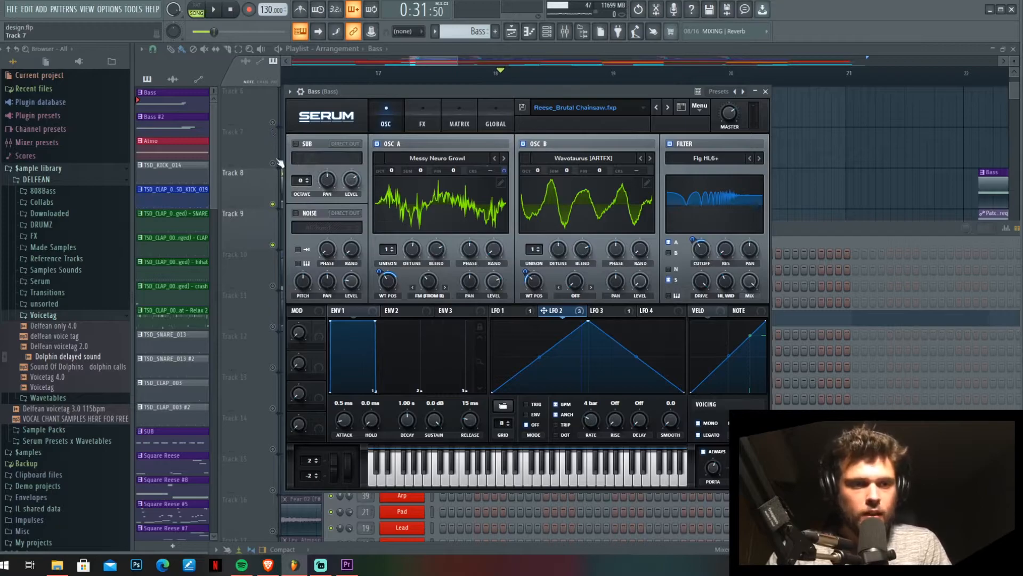
Turn on the Tube distortion effect with its mix at 100% and play the Bass clip
left_click(422, 117)
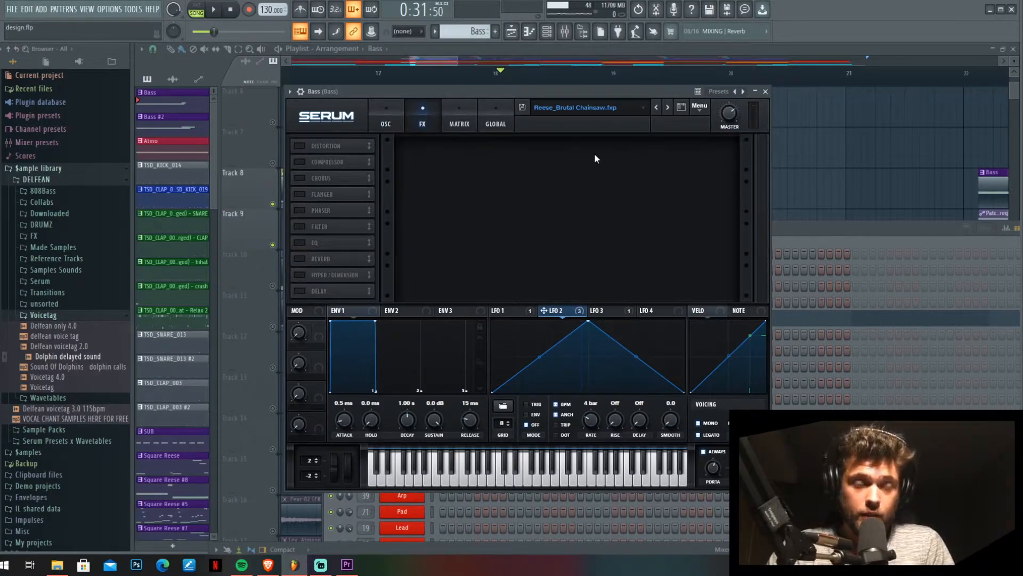
left_click(300, 146)
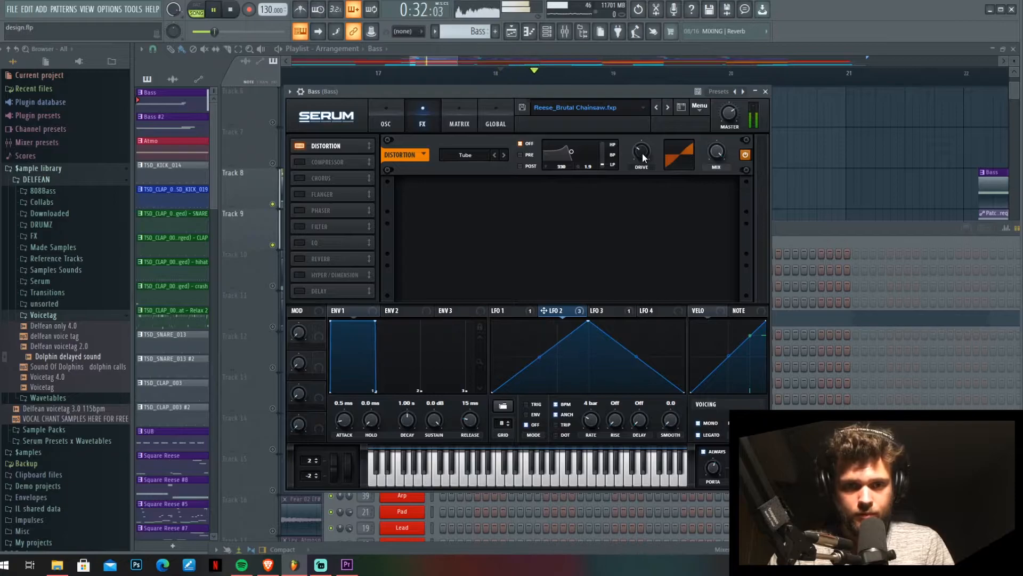
key("space")
mouse_move(713, 152)
left_mouse_down()
mouse_move(710, 247)
mouse_move(718, 155)
left_mouse_up()
key("space")
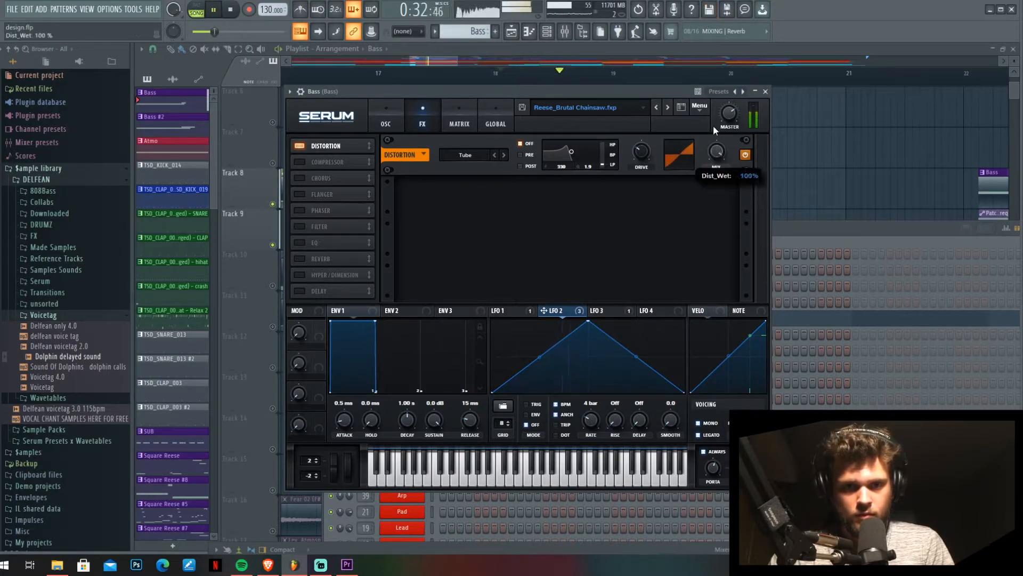
key("space")
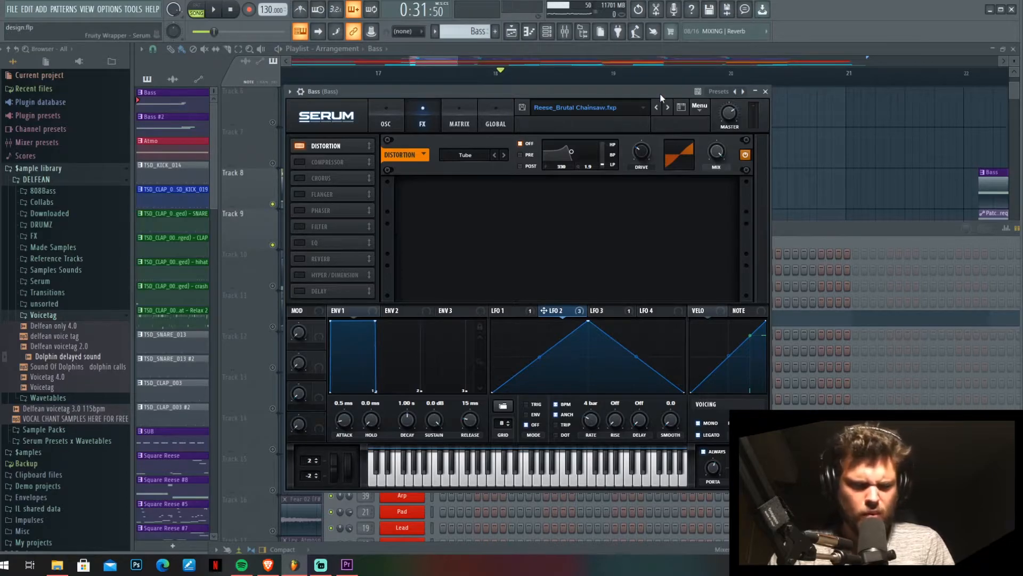
Turn on the multiband compressor effect and play the Bass clip to hear it
left_click(301, 162)
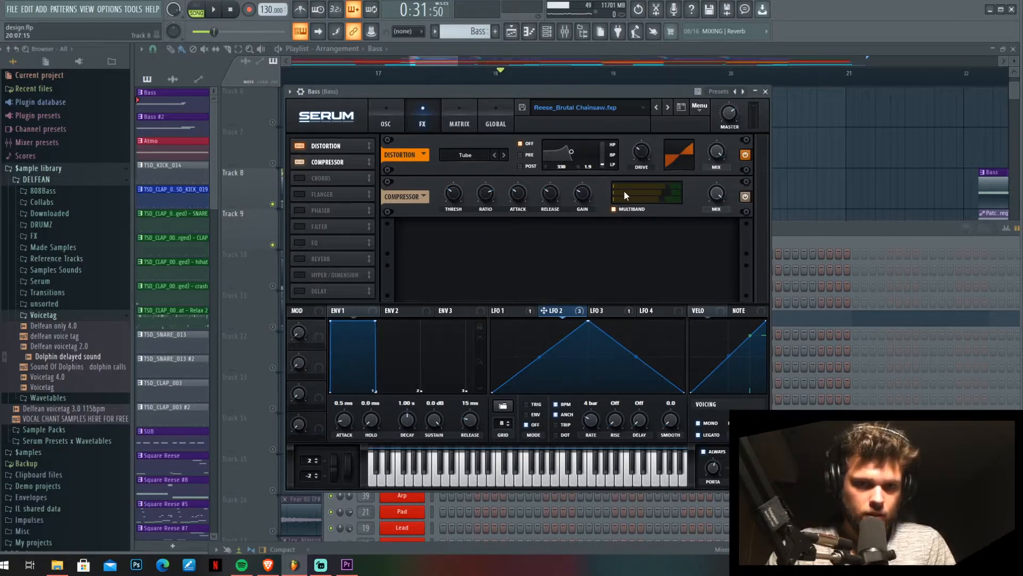
key("space")
key("space")
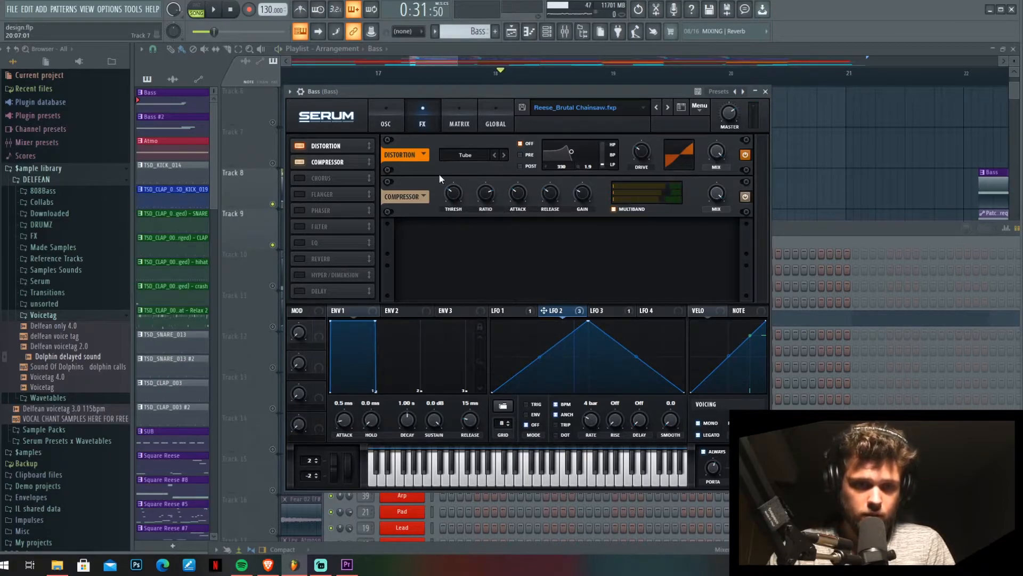
key("space")
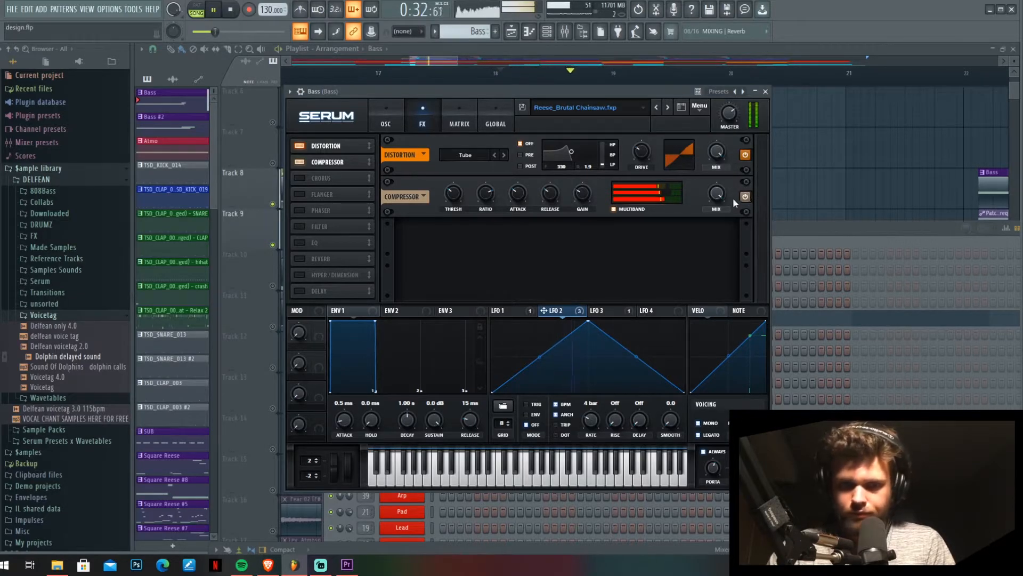
key("space")
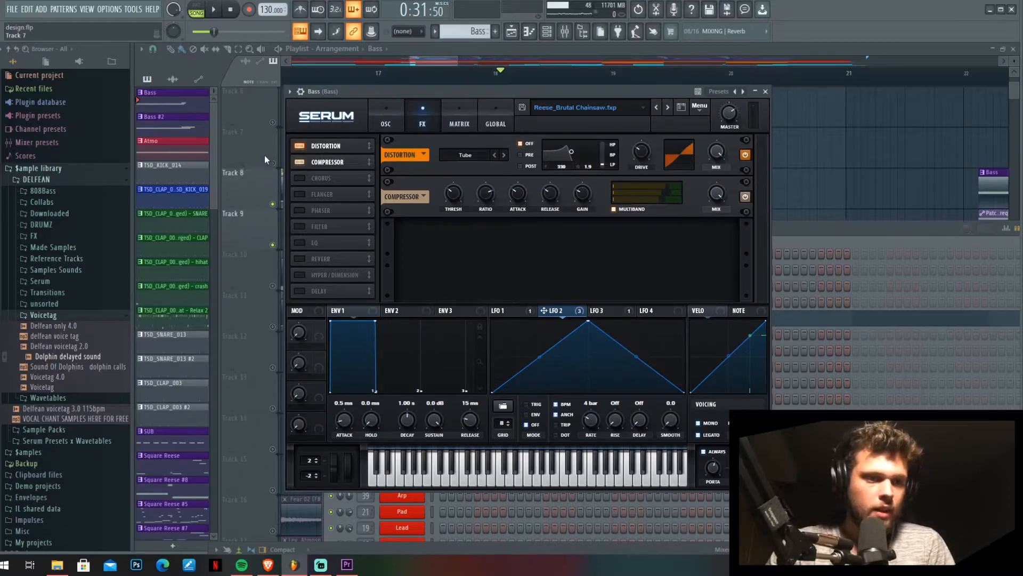
Turn on the chorus effect, try its mix at up to 100%, and set it to 30% while auditioning the Bass clip
left_click(299, 178)
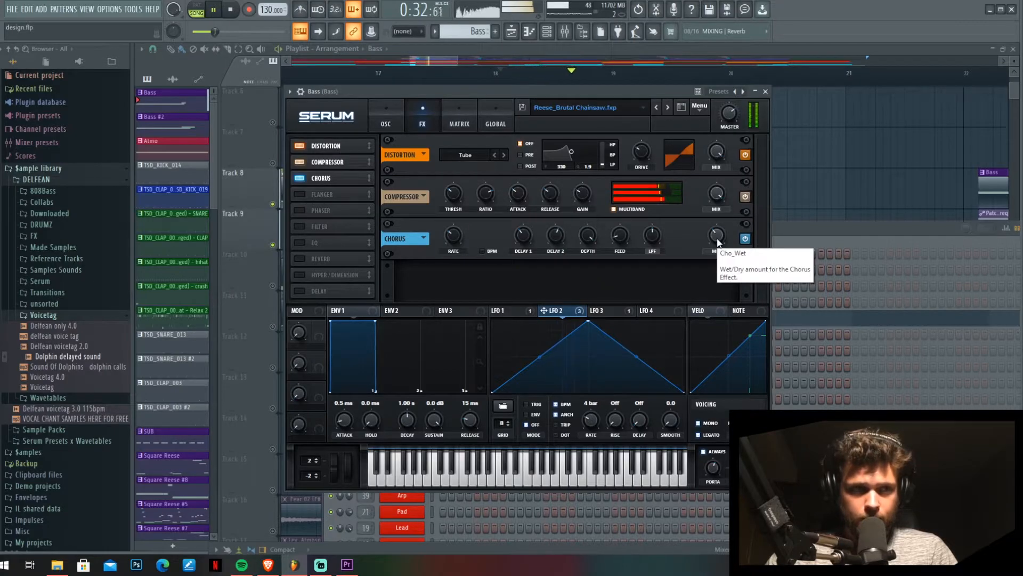
key("space")
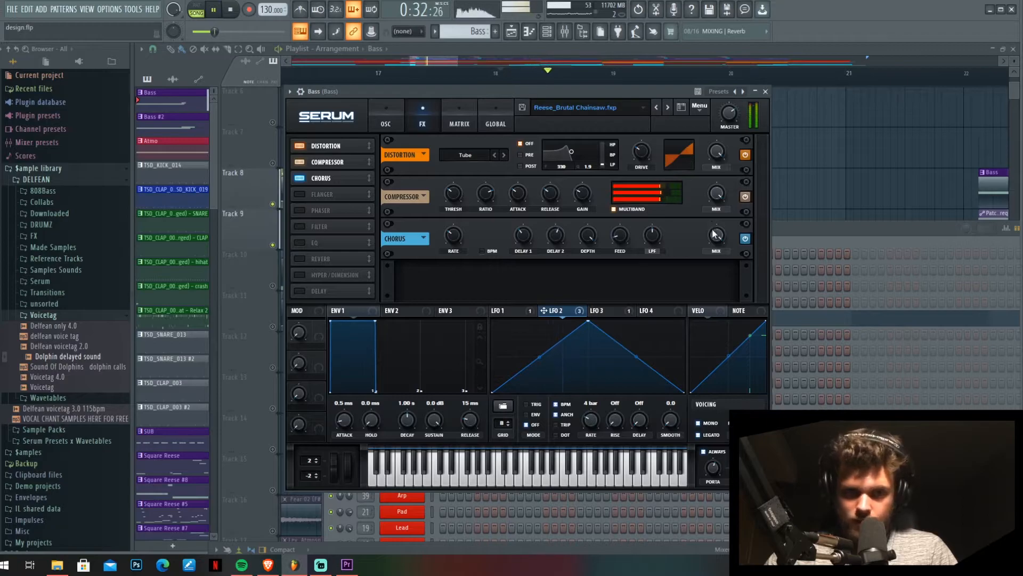
mouse_move(714, 237)
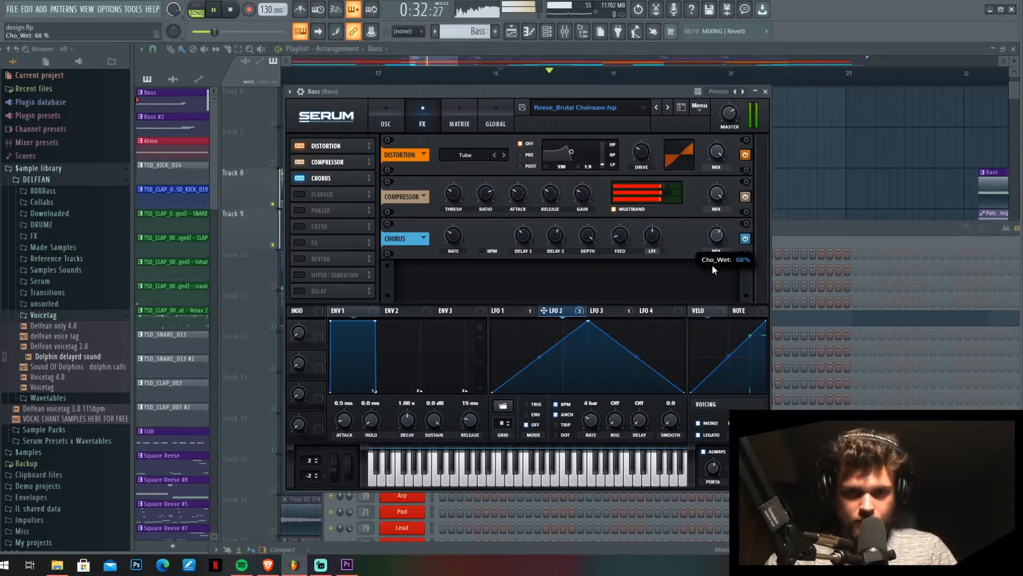
mouse_move(714, 233)
left_mouse_down()
mouse_move(717, 253)
mouse_move(715, 236)
left_mouse_up()
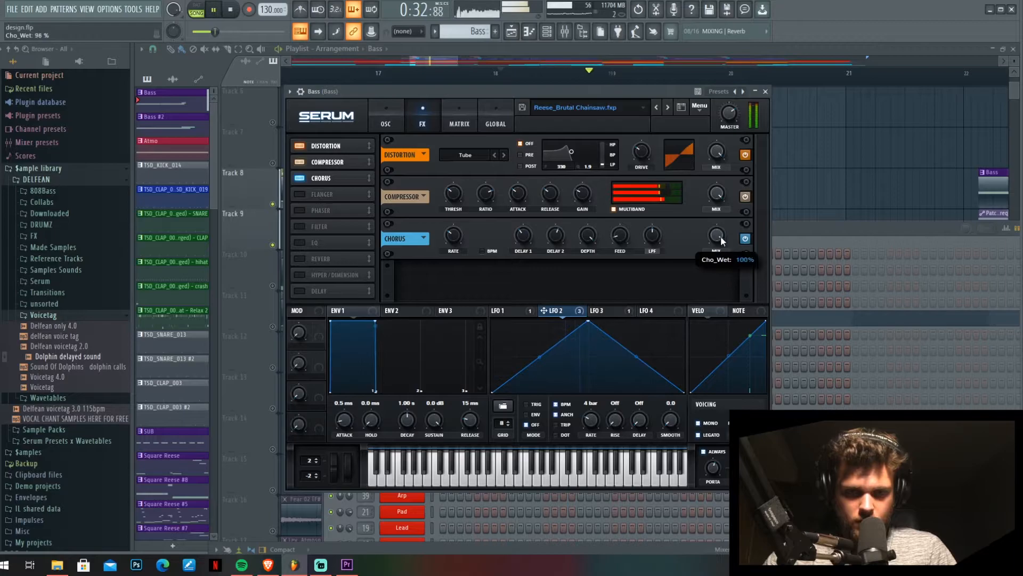
left_click_drag(722, 233, 734, 330)
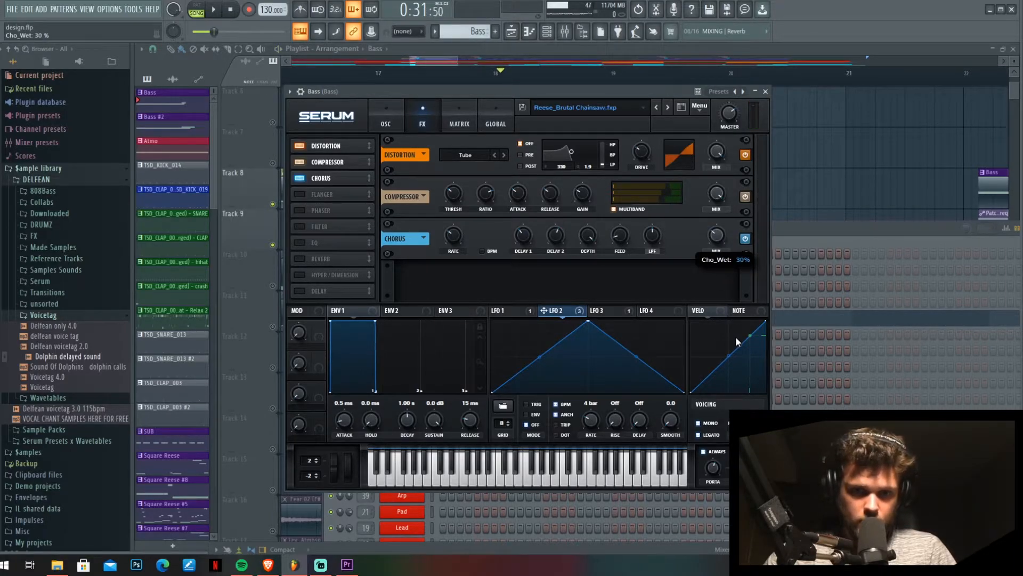
key("space")
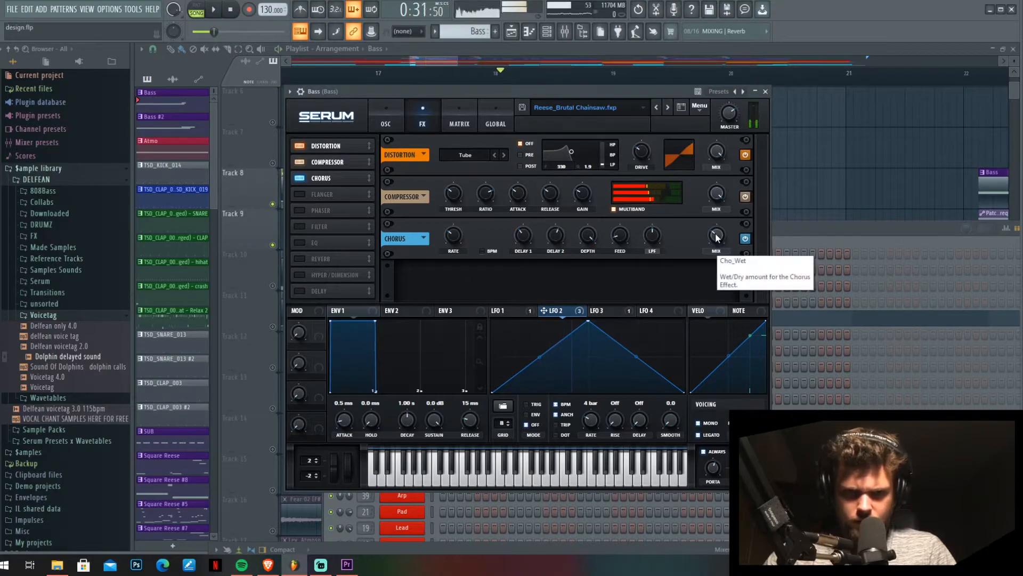
key("space")
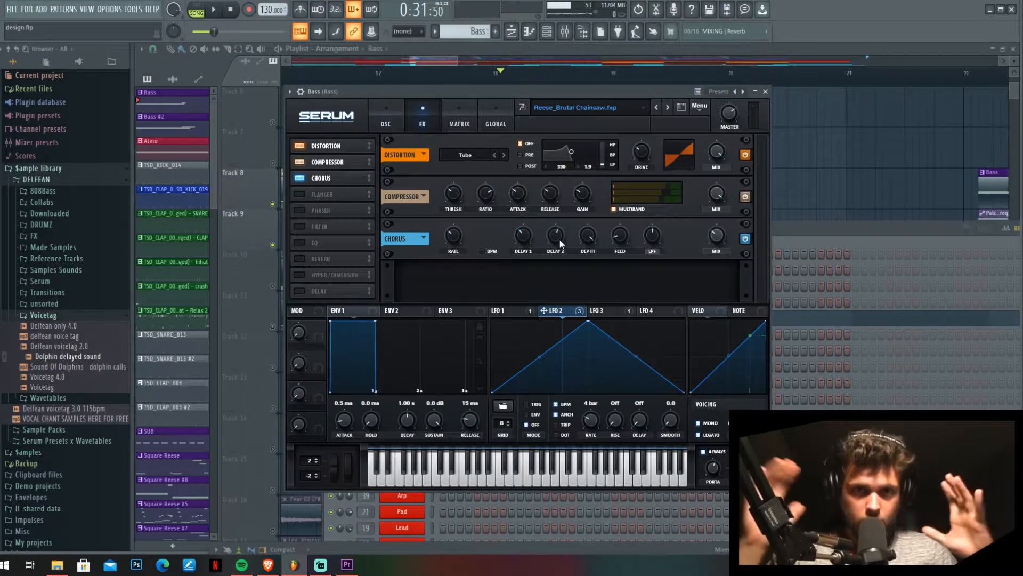
Turn on the flanger effect with its mix at 53% and compare the Bass clip with it bypassed and enabled
left_click(301, 194)
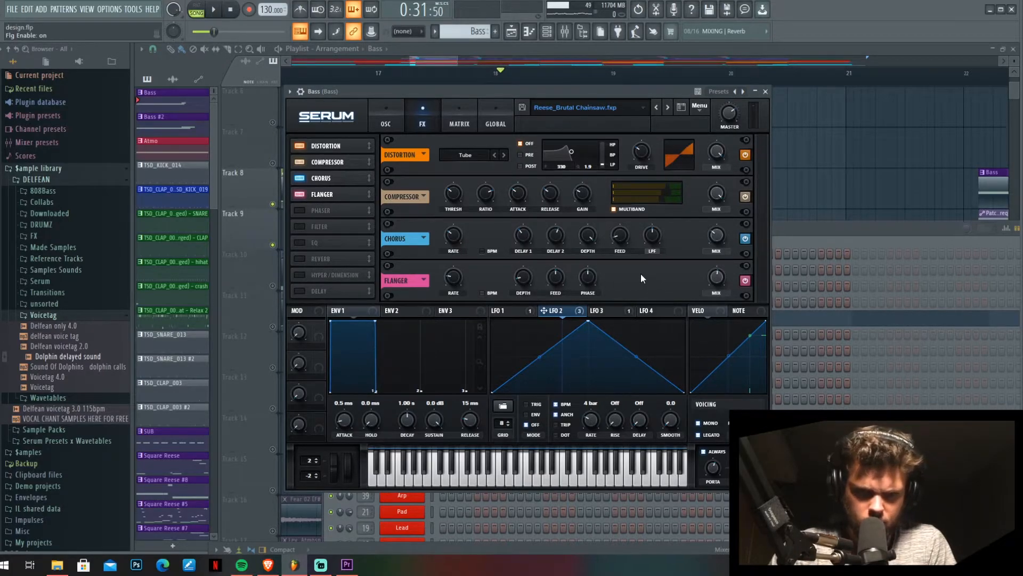
mouse_move(720, 282)
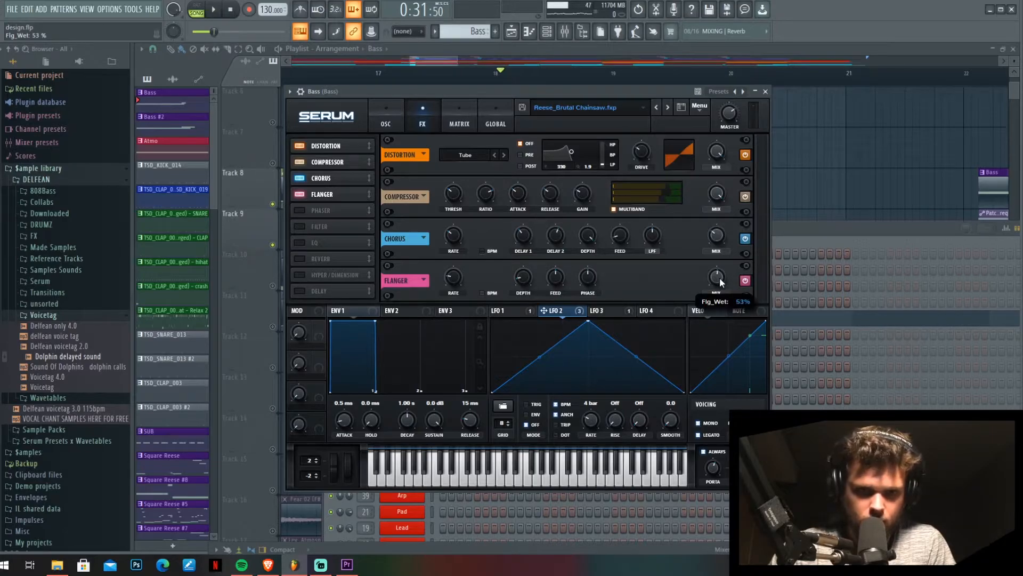
left_click_drag(721, 283, 720, 283)
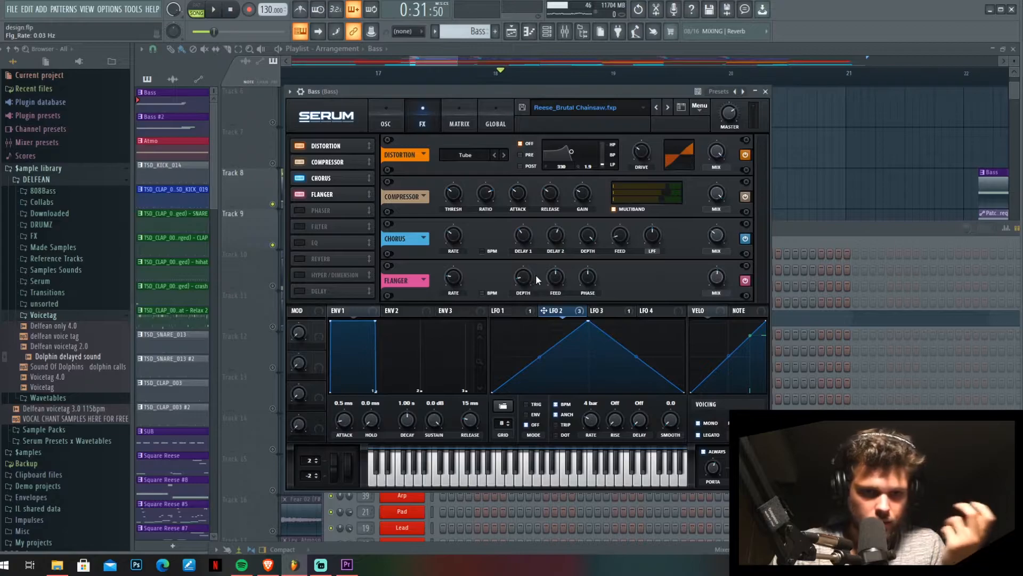
mouse_move(523, 284)
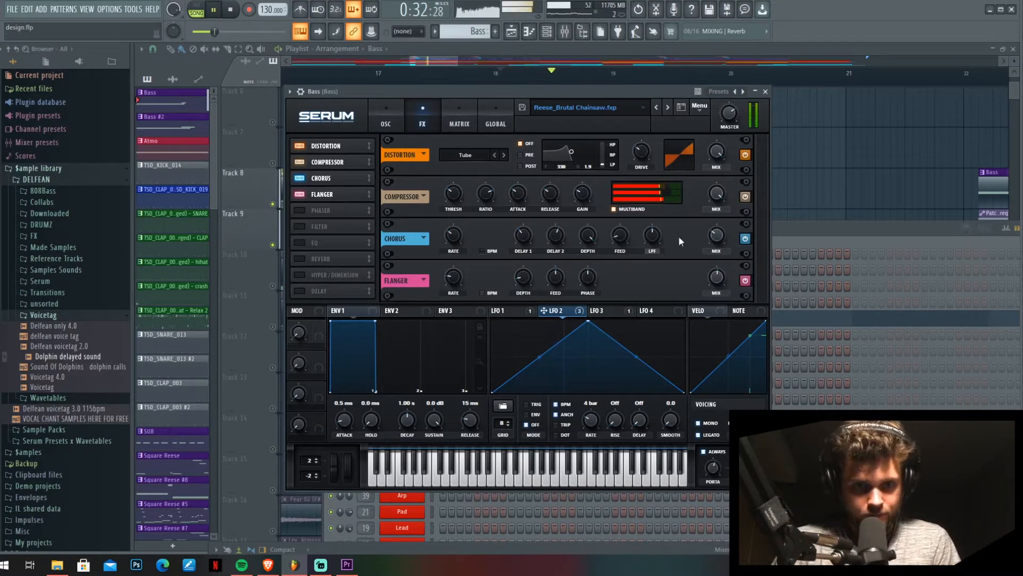
left_click(745, 281)
left_click(745, 281)
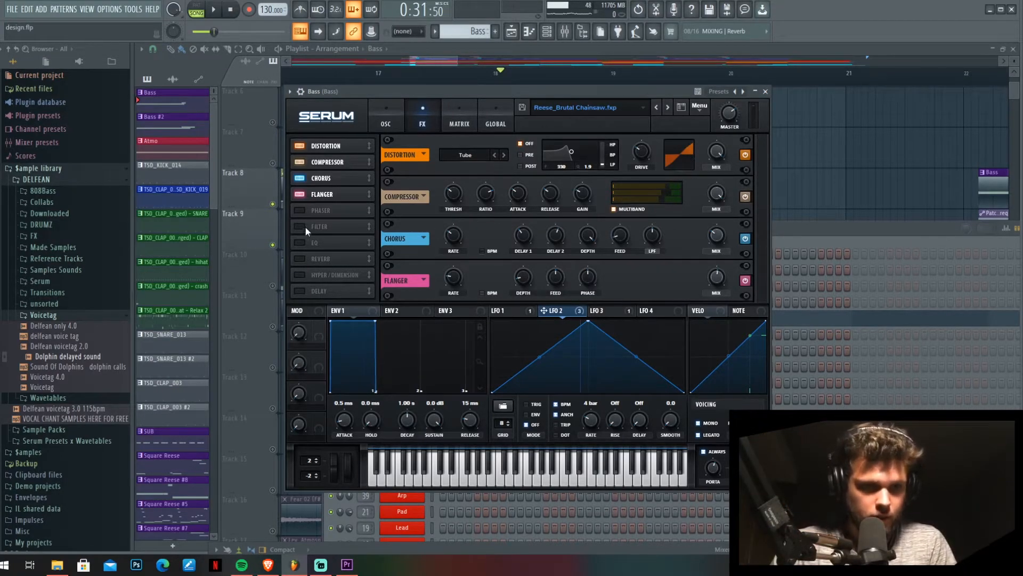
Turn on the phaser effect and play the Bass clip with its mix raised
left_click(302, 213)
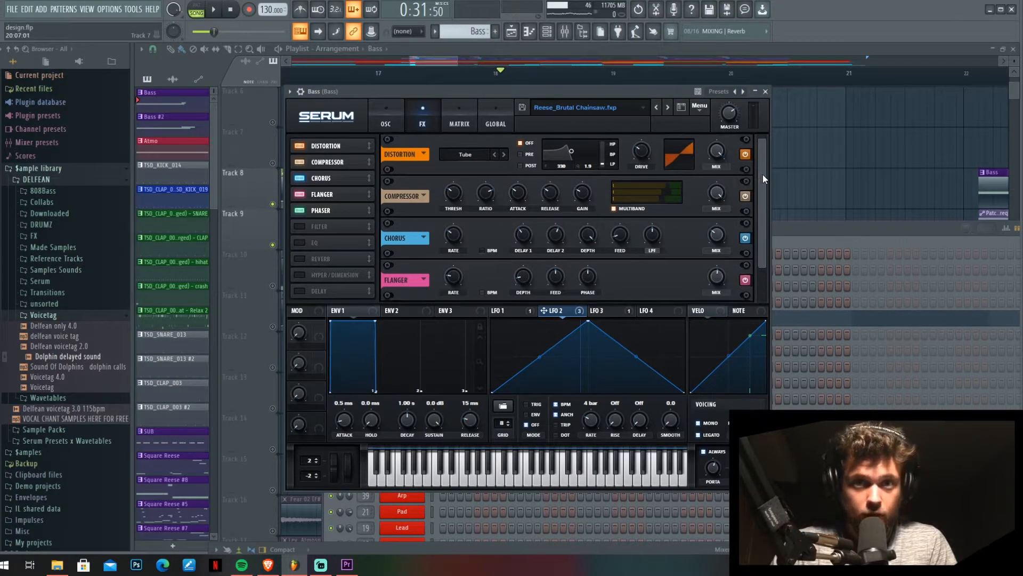
scroll(763, 174, "down", 2)
mouse_move(452, 278)
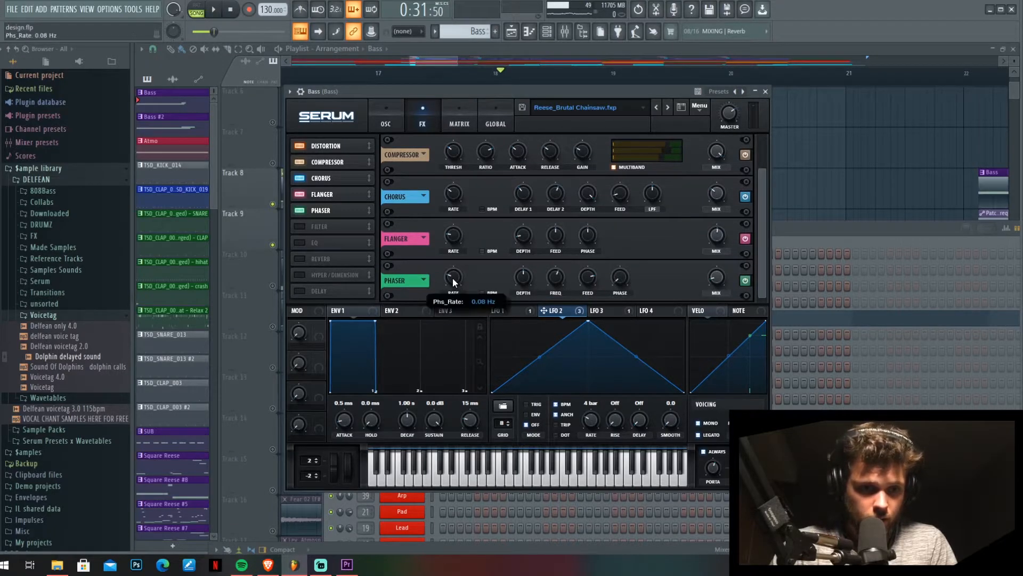
mouse_move(562, 274)
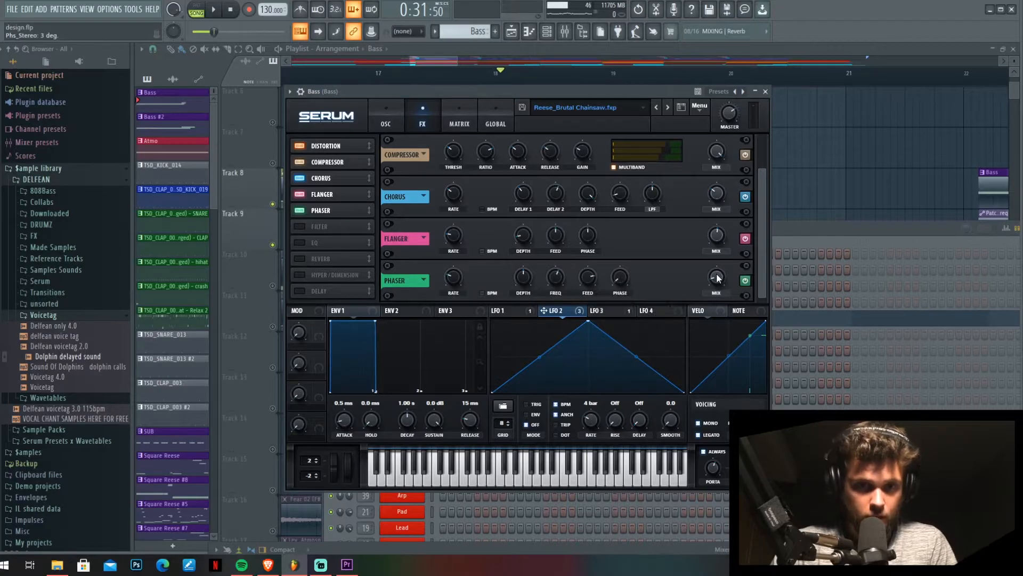
key("space")
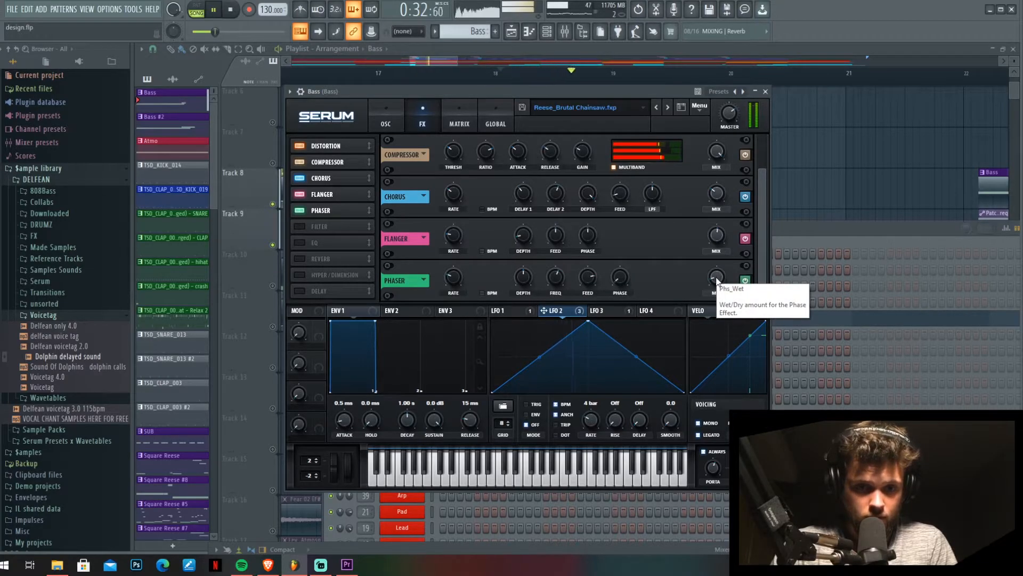
key("space")
key("space")
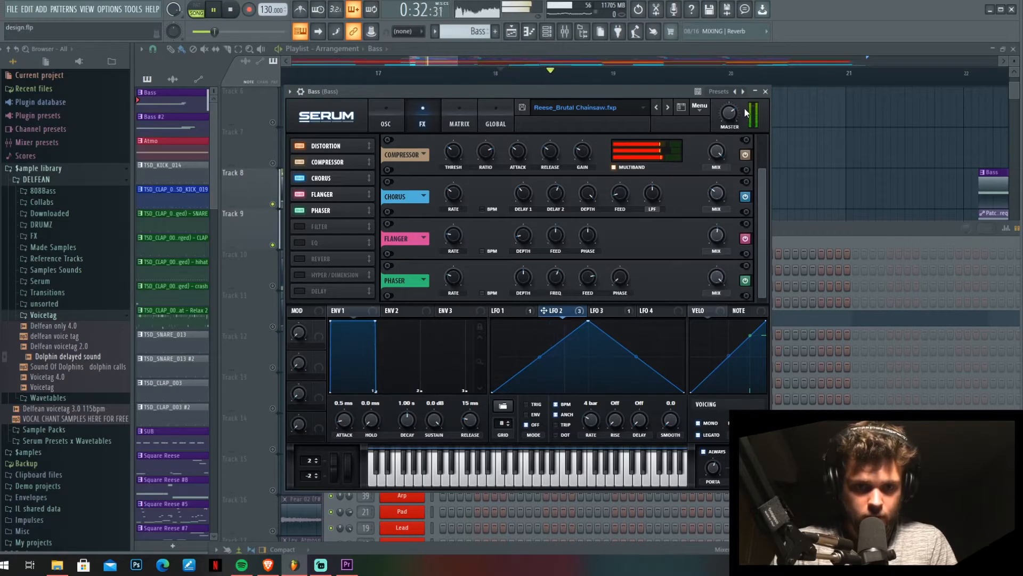
key("space")
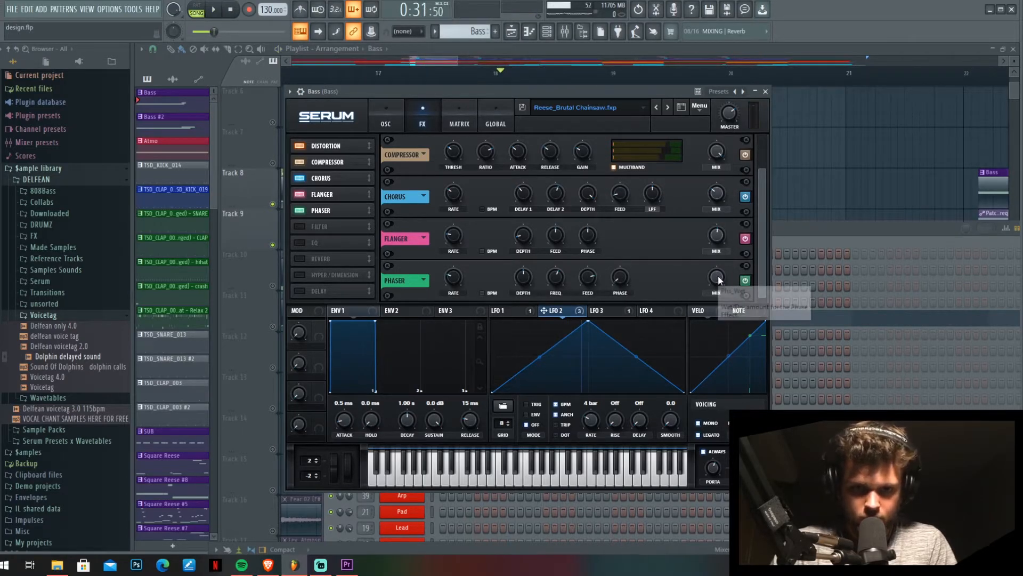
Set the phaser mix to 26% and replay the Bass clip to hear the subtler effect
left_click_drag(718, 278, 702, 356)
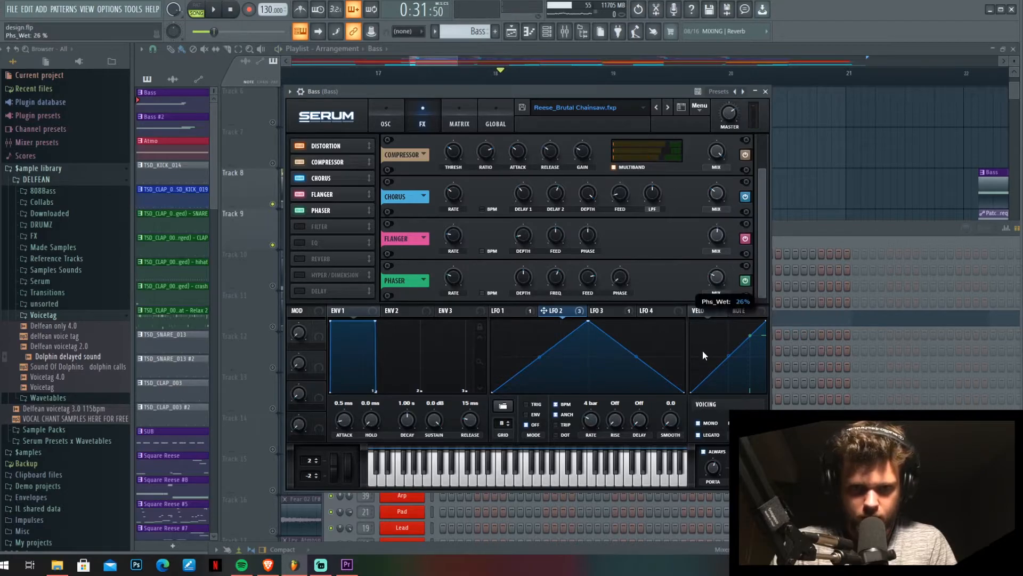
key("space")
key("space")
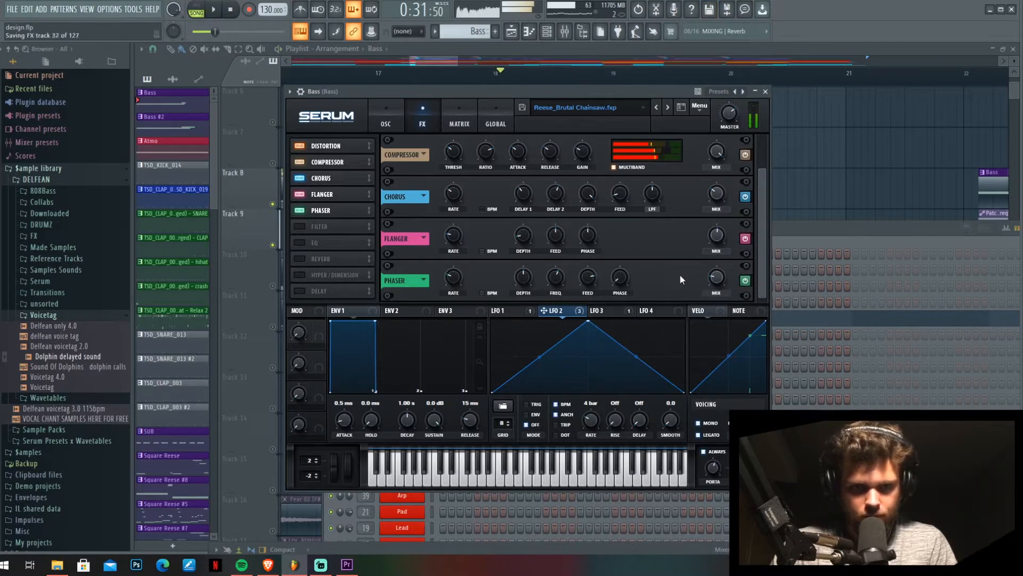
key("space")
key("space")
key("space")
key("space")
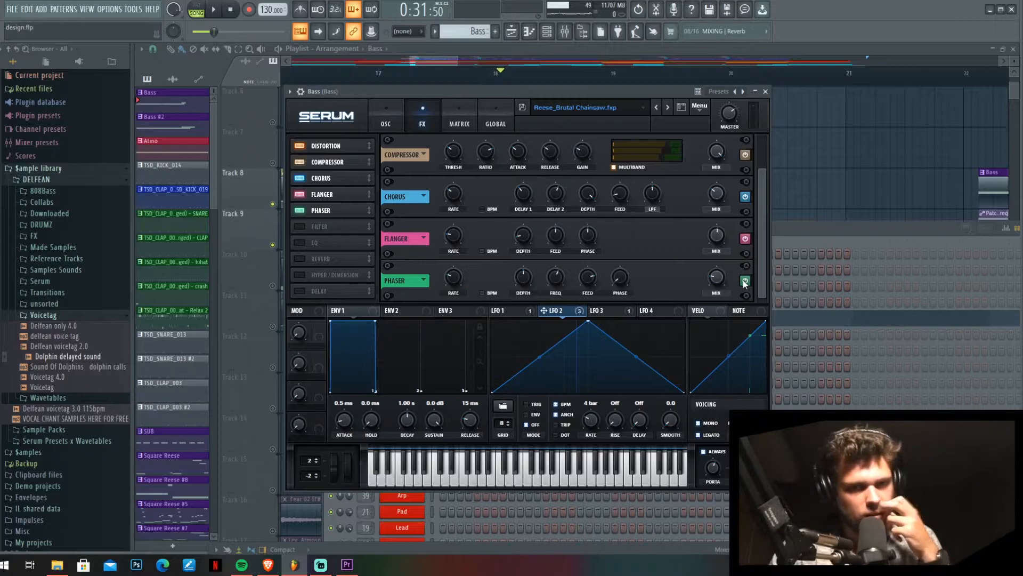
Turn on the Notch 24 filter in the effects rack and play the Bass clip through it
left_click(299, 226)
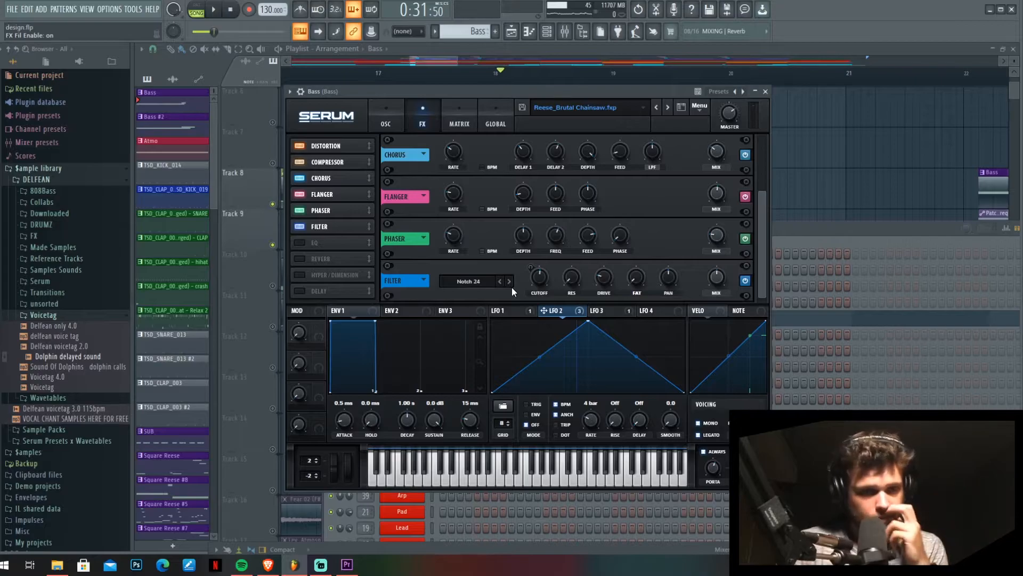
left_click_drag(491, 91, 472, 75)
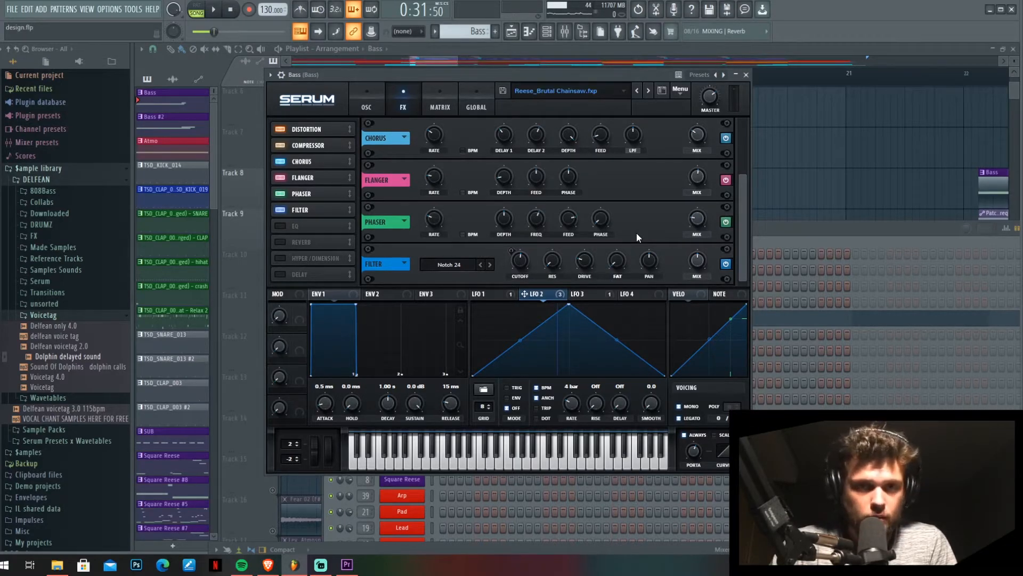
key("space")
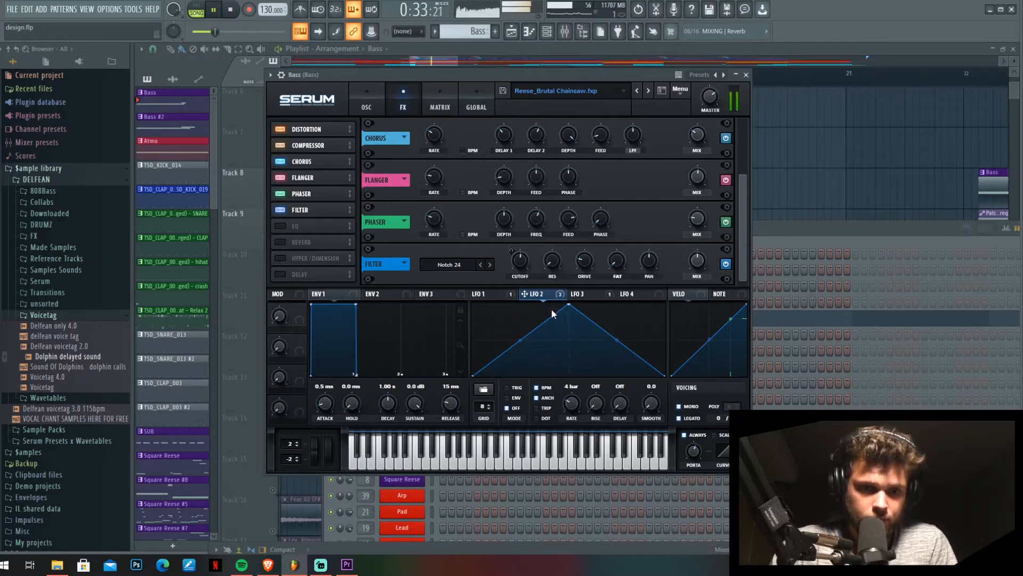
Stop playback and compare LFO 2 with LFO 3, checking which one modulates the effects filter's cutoff
key("space")
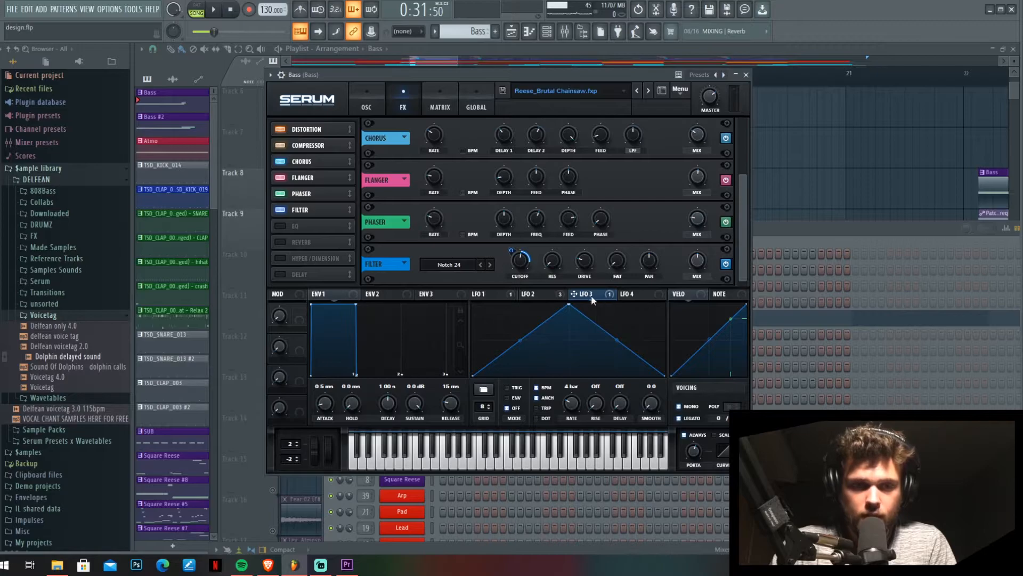
left_click(549, 295)
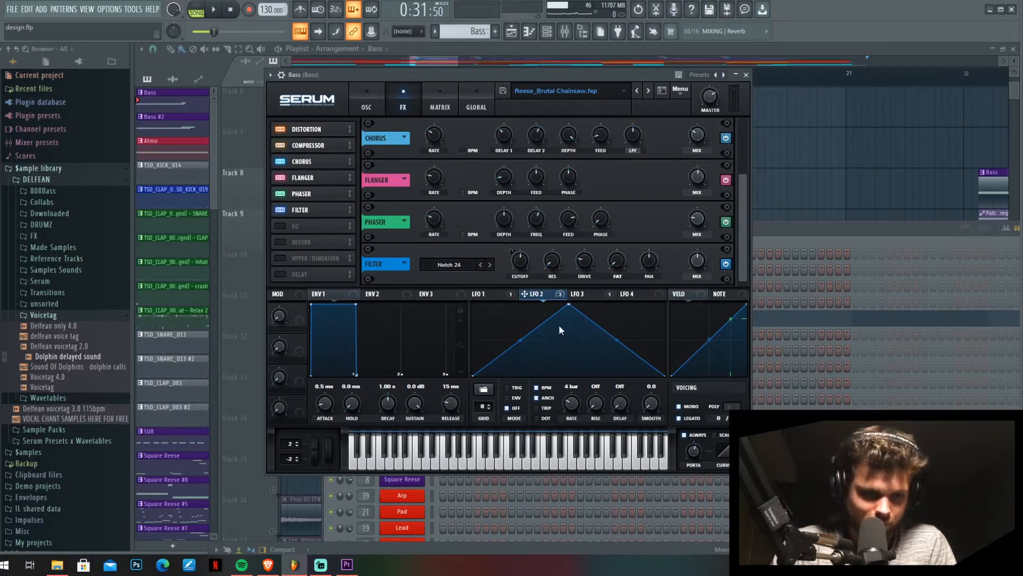
left_click(591, 294)
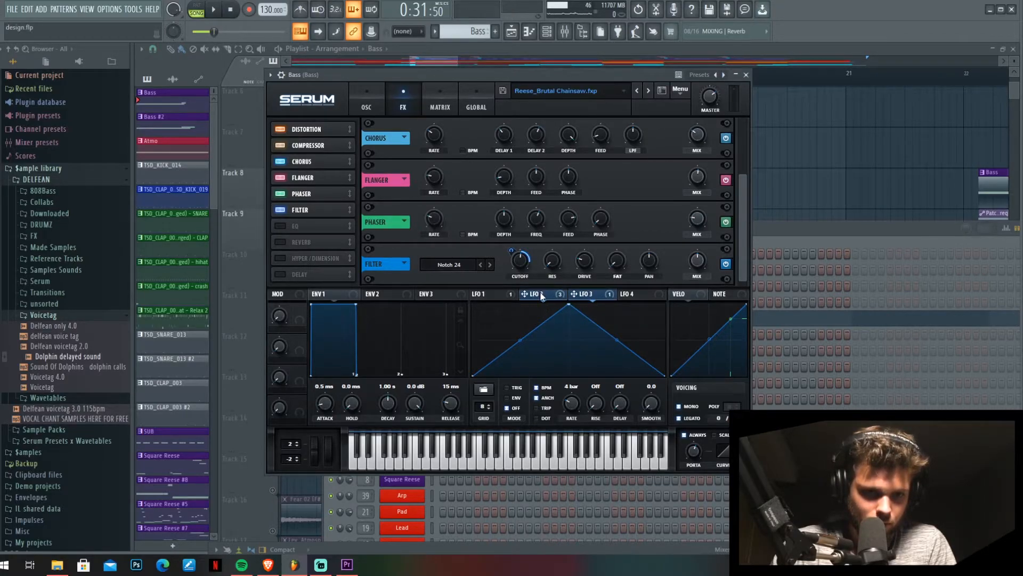
Inspect the effects filter's cutoff and its assigned modulator, ending on the LFO 3 curve
left_click(560, 295)
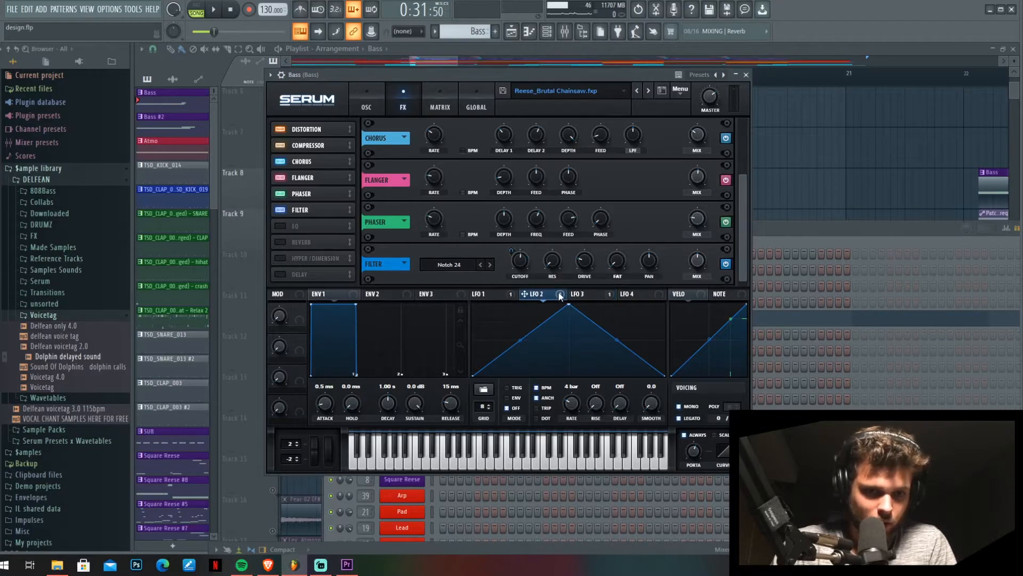
left_click(593, 293)
right_click(513, 256)
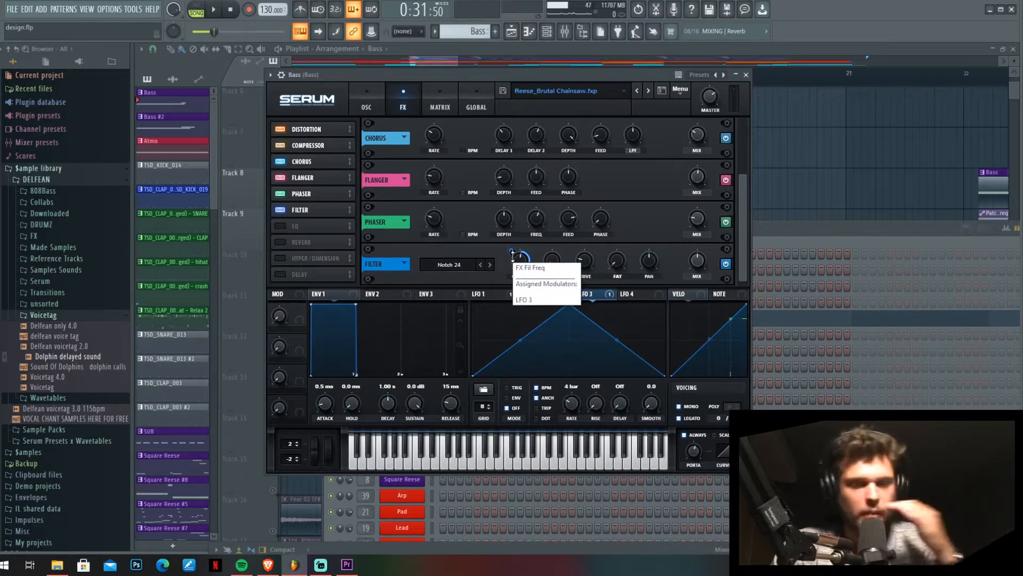
left_click(511, 252)
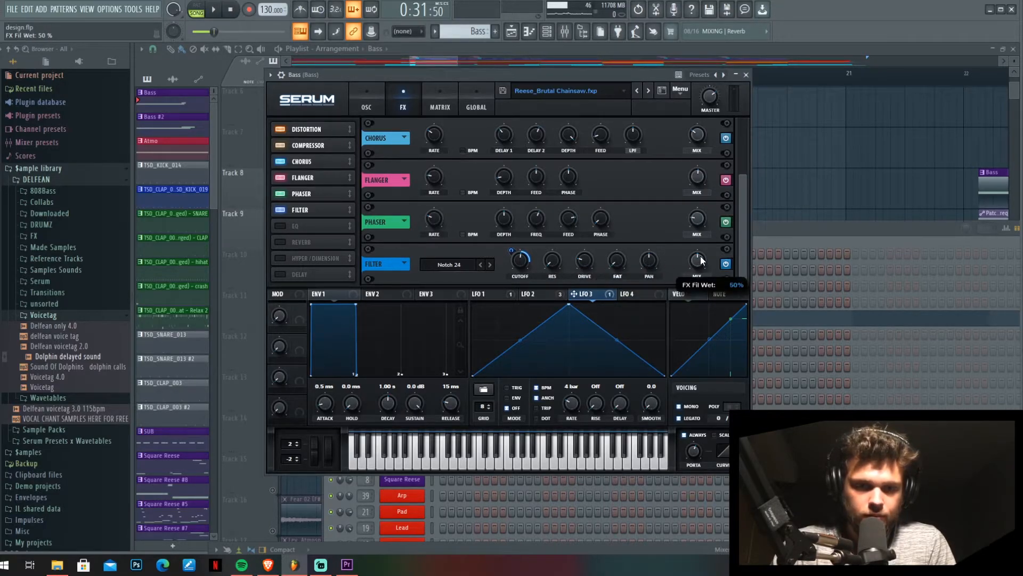
Turn on the EQ in Serum's effects rack and collapse the synth window
left_click(280, 225)
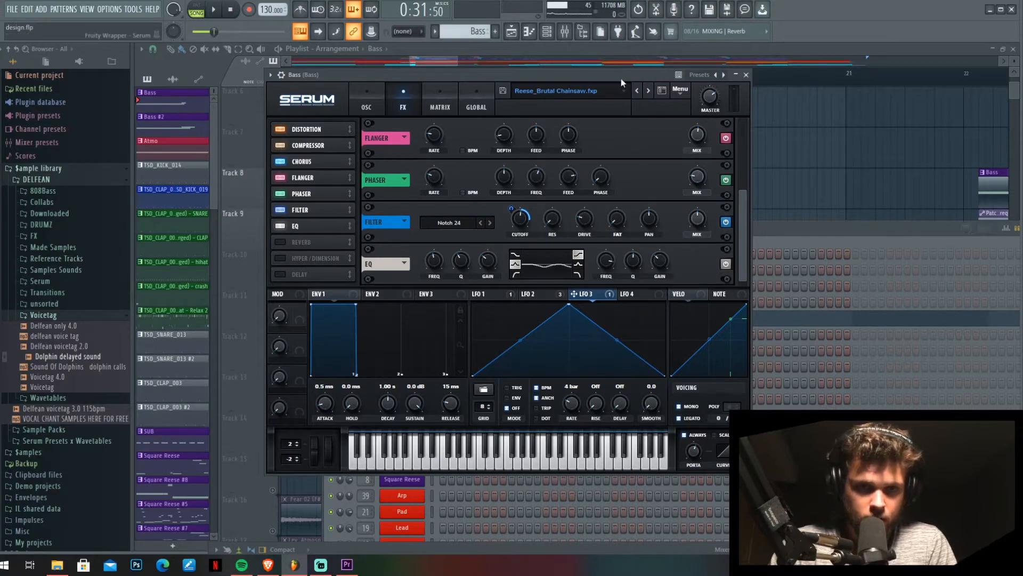
left_click(735, 74)
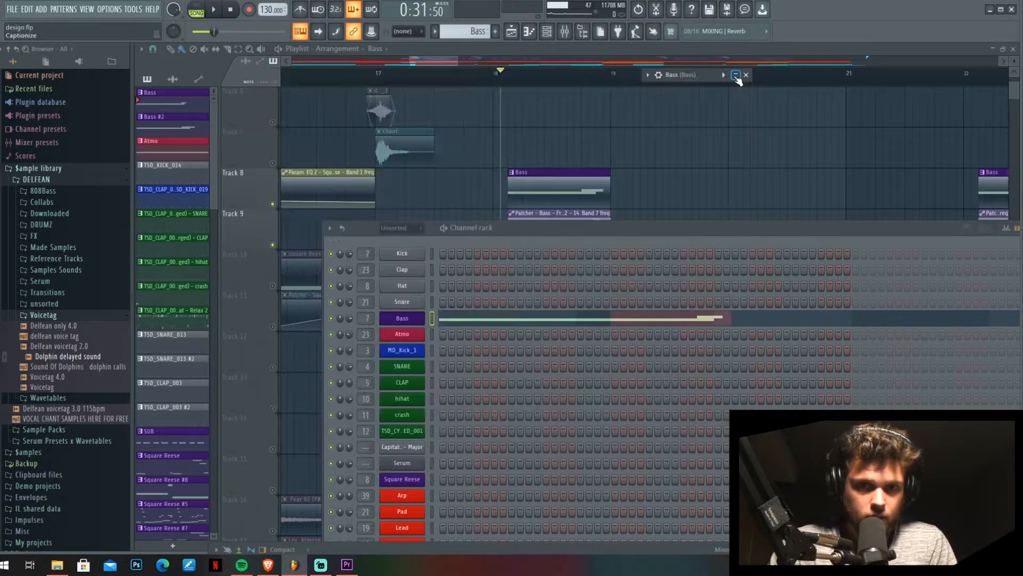
Move the channel rack aside and reopen the Bass channel's Serum window at full size
left_click_drag(660, 235, 511, 118)
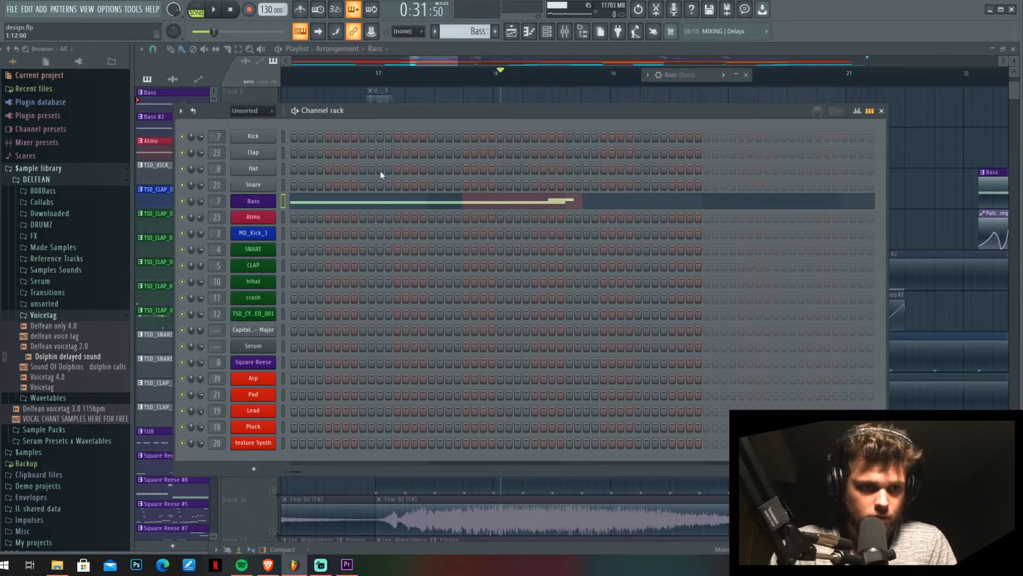
left_click(248, 203)
left_click(249, 203)
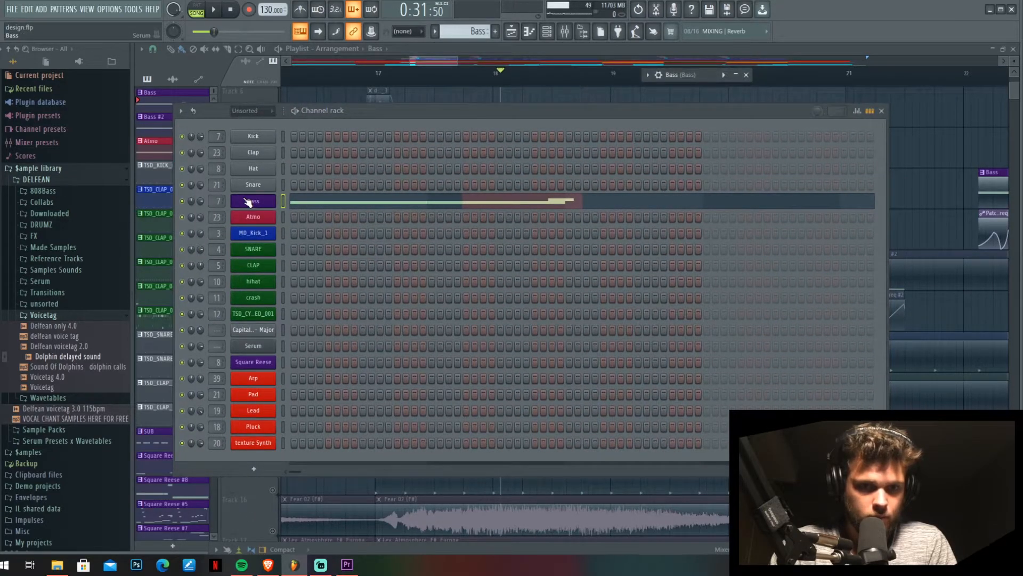
left_click(680, 79)
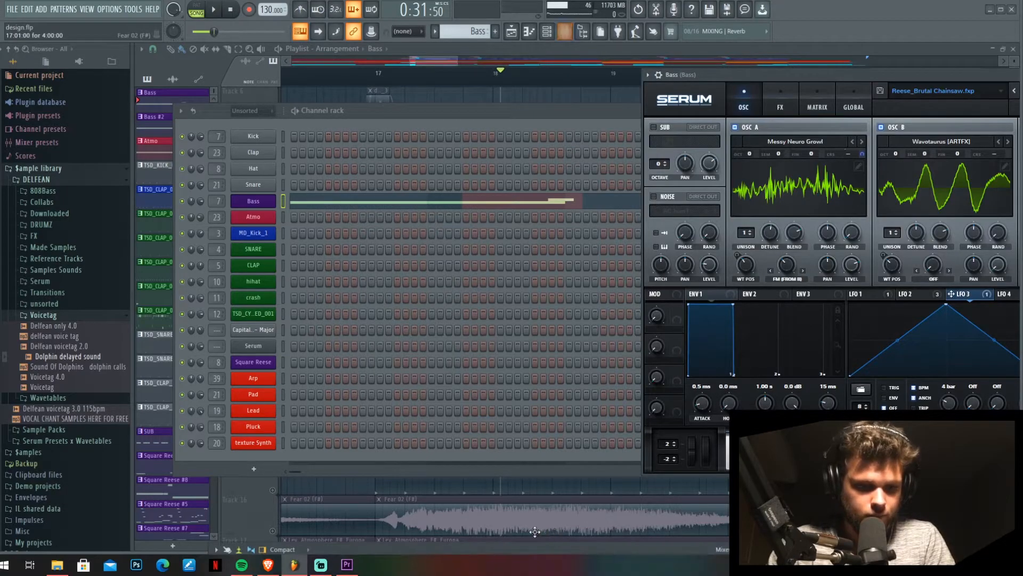
Show the mixer and enable the Patcher effect on the Bass track
key("F9")
left_click_drag(385, 203, 386, 234)
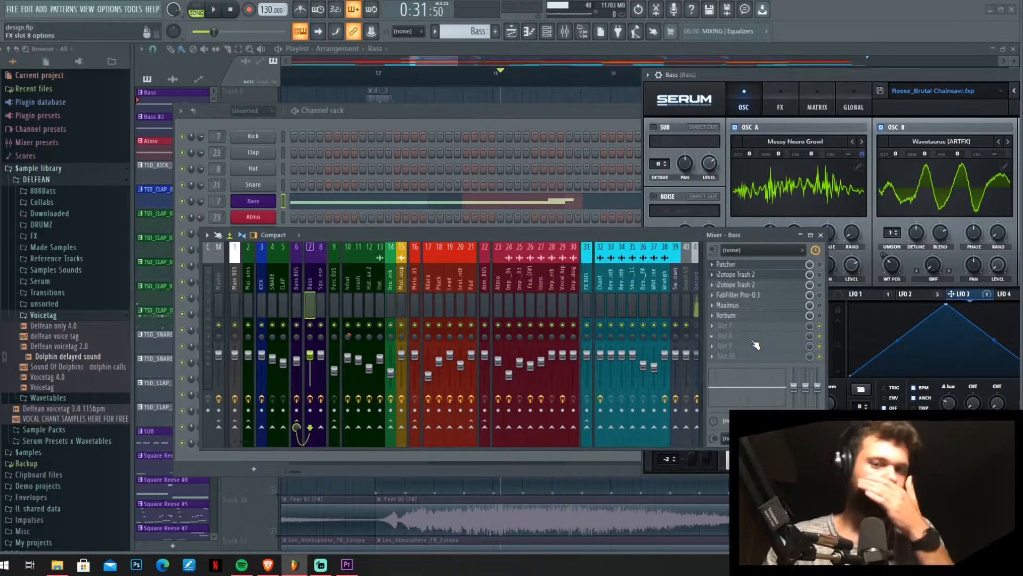
left_click(820, 265)
Clear the playlist view and examine the Bass clip with its Patcher EQ band 7 frequency automation
left_click(470, 94)
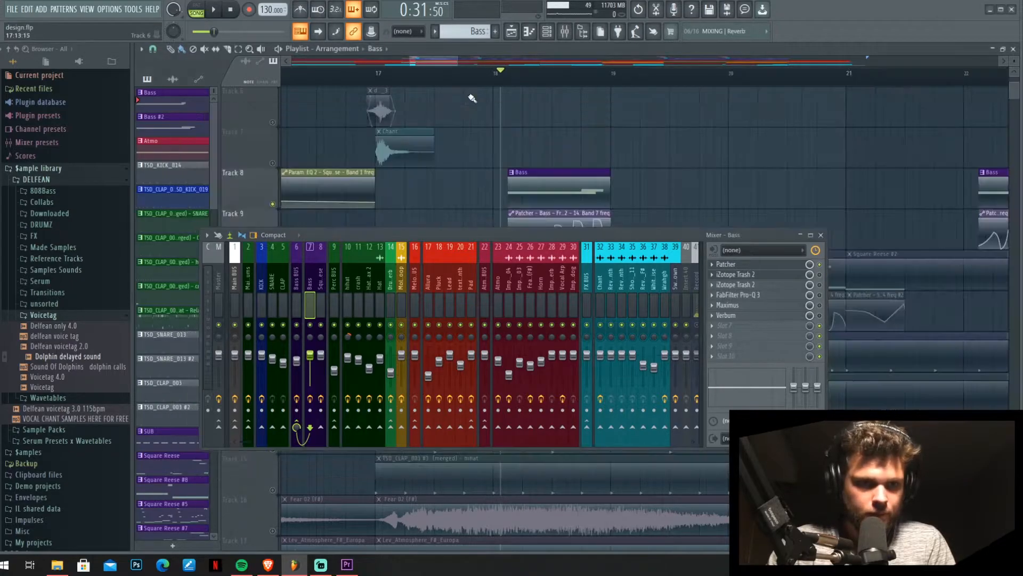
left_click_drag(519, 238, 560, 377)
scroll(556, 226, "up", 3)
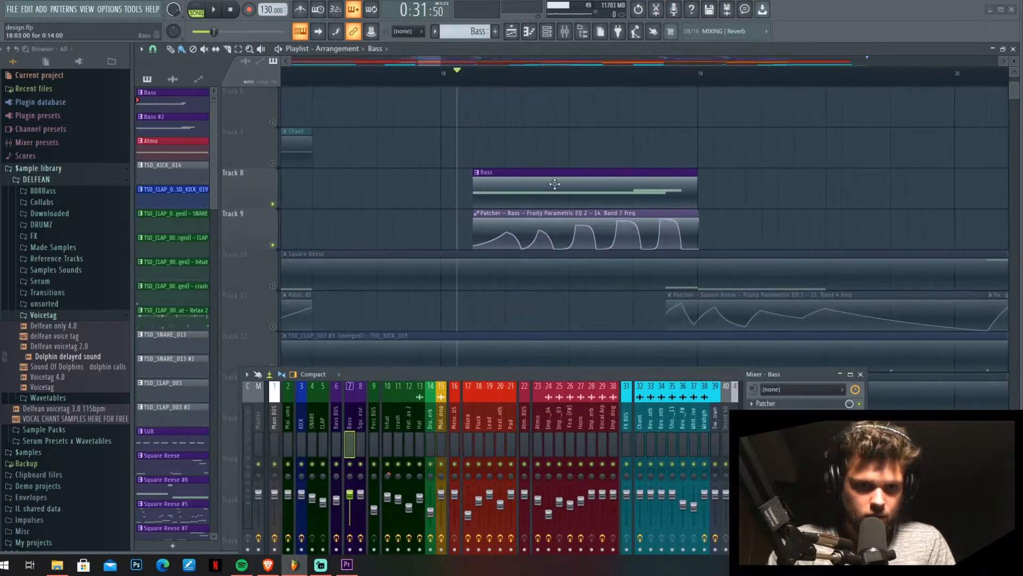
scroll(554, 226, "up", 1)
scroll(466, 215, "down", 4)
scroll(498, 190, "up", 3)
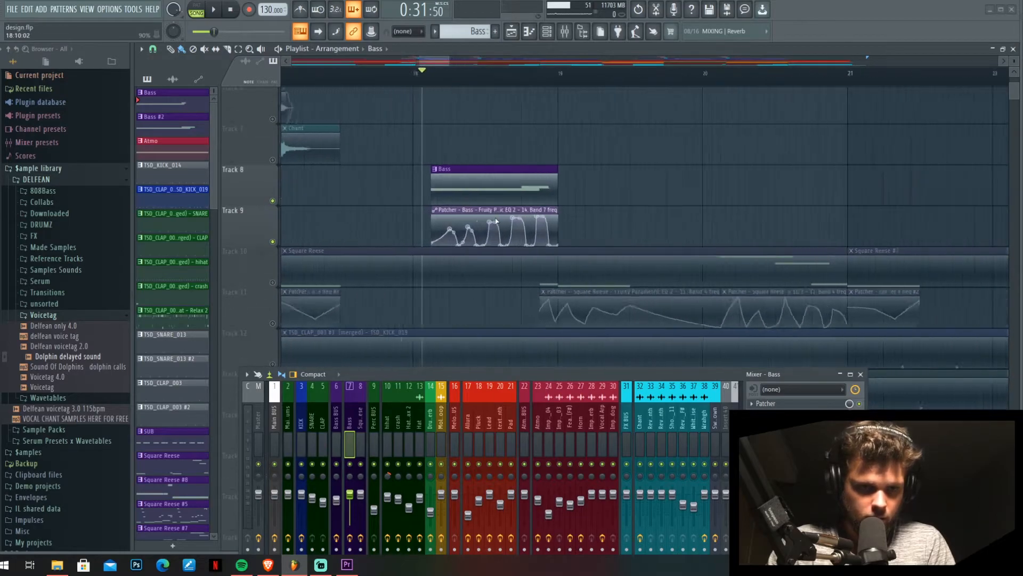
scroll(434, 211, "up", 1)
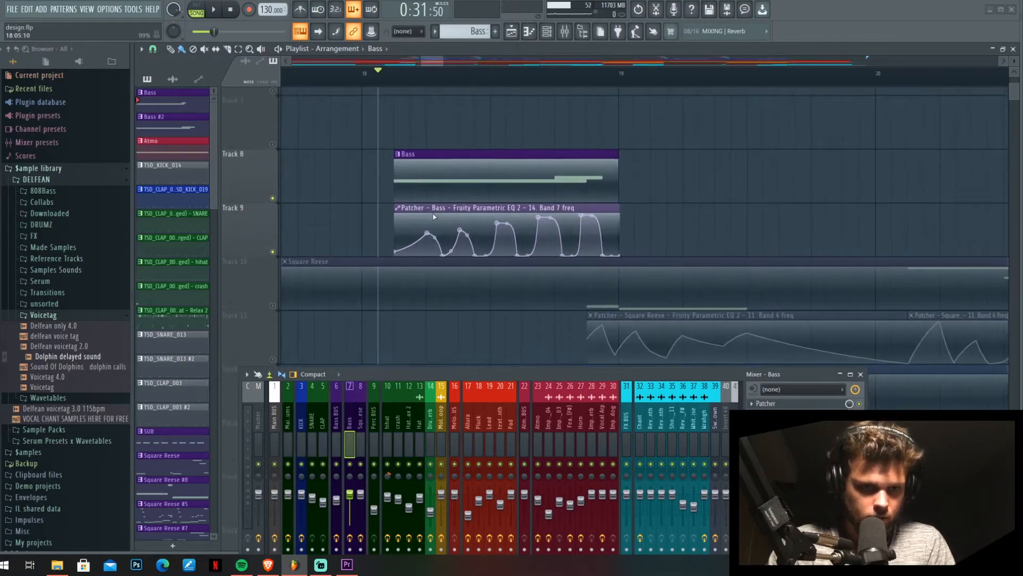
Inspect the upper Fruity Parametric EQ 2 inside the Bass track's Patcher, playing the clip to watch its automated band 7
left_click(790, 405)
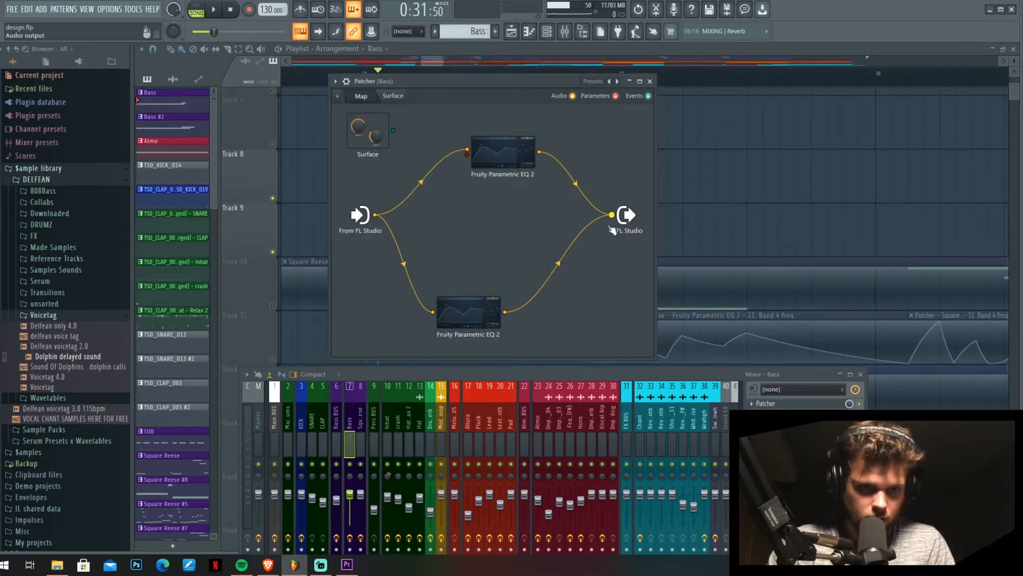
left_click(503, 160)
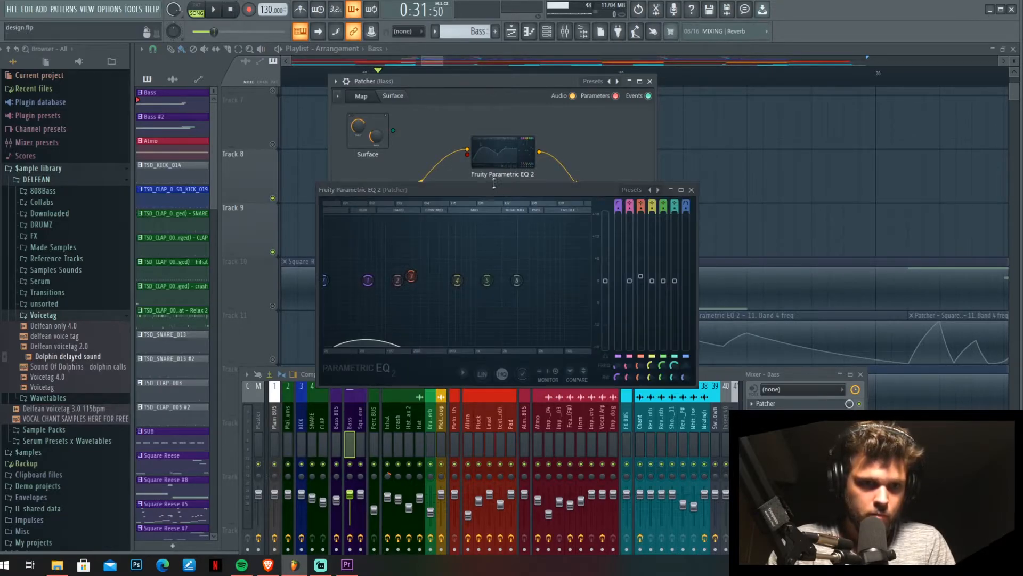
left_click_drag(494, 190, 573, 107)
key("space")
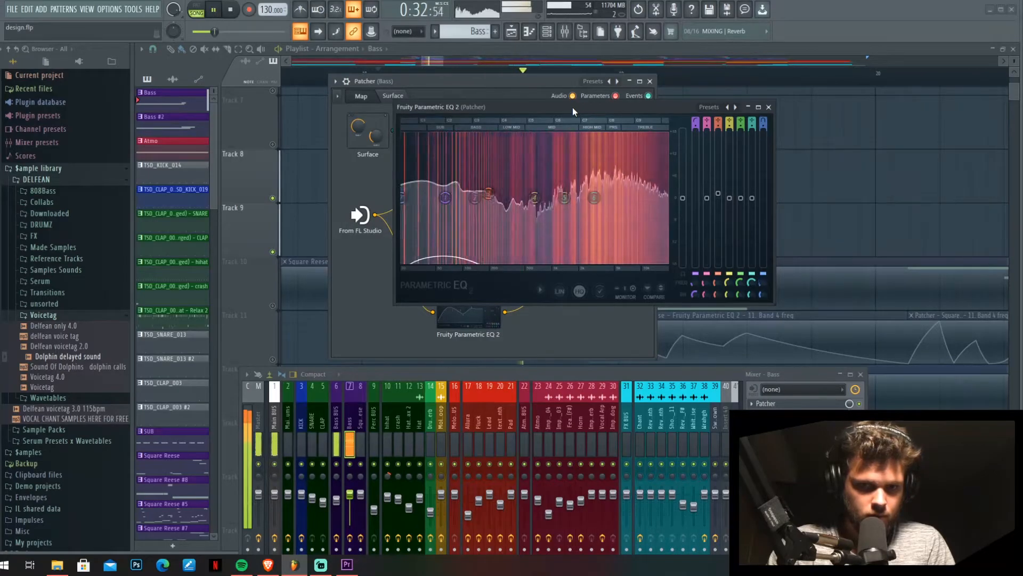
key("space")
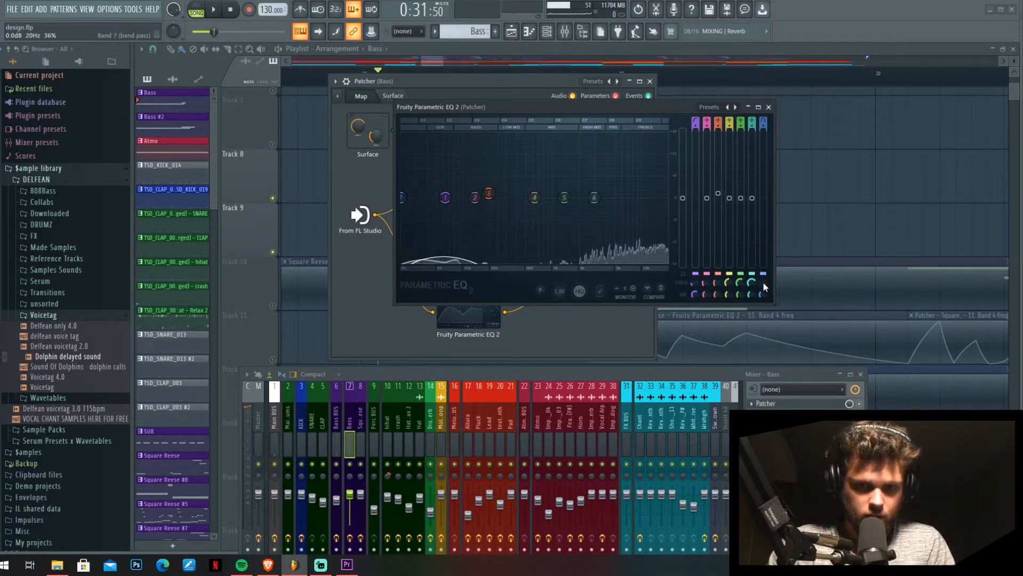
key("space")
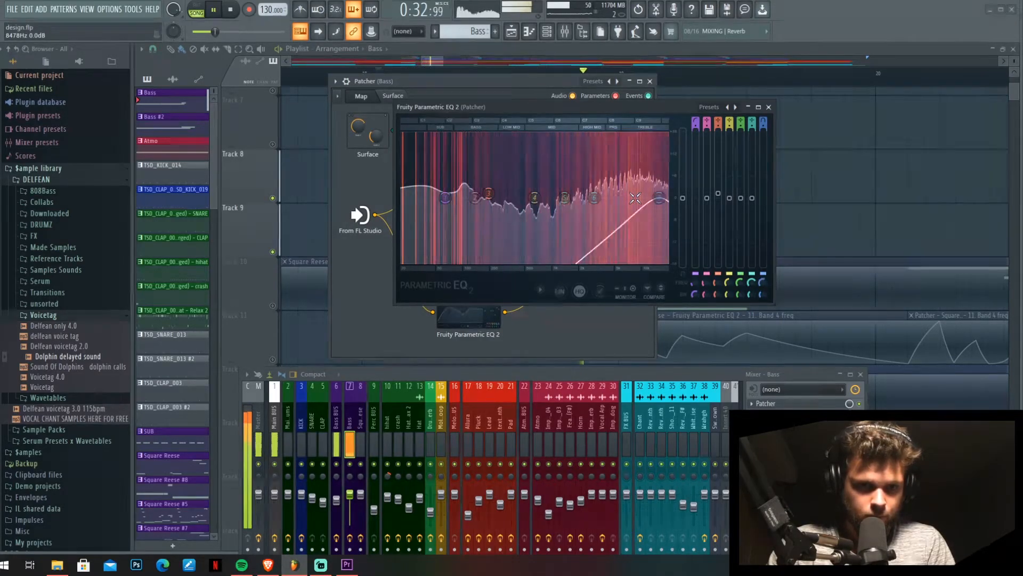
key("space")
left_click(768, 107)
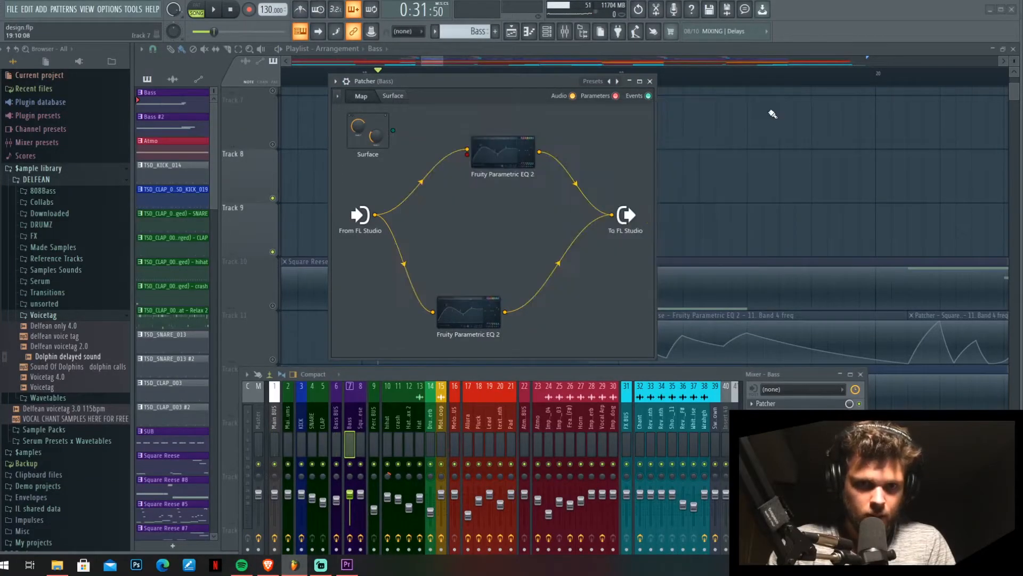
left_click(649, 81)
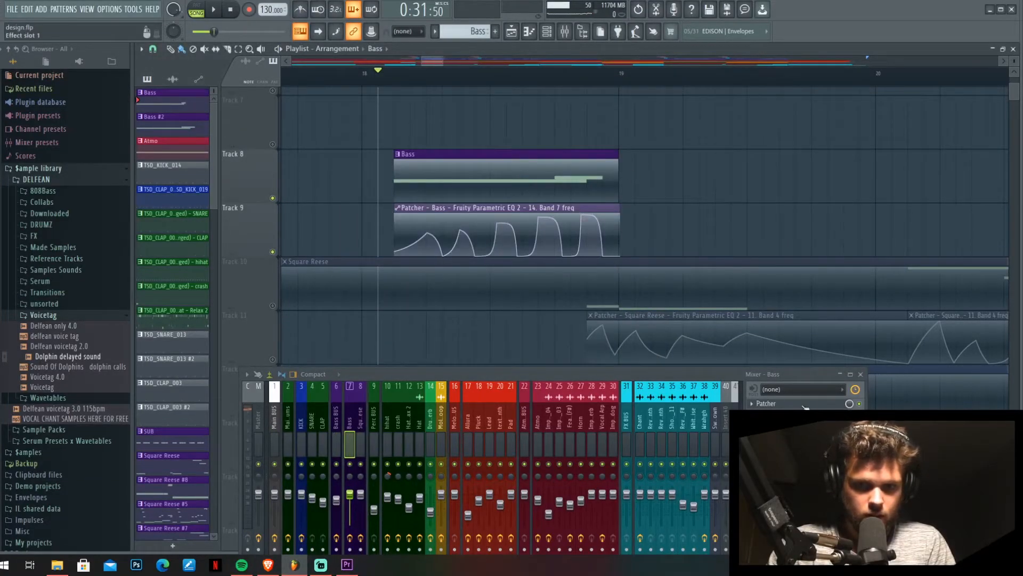
Reopen the Patcher and inspect the low-pass curve of the lower Fruity Parametric EQ 2
left_click(767, 403)
double_click(474, 319)
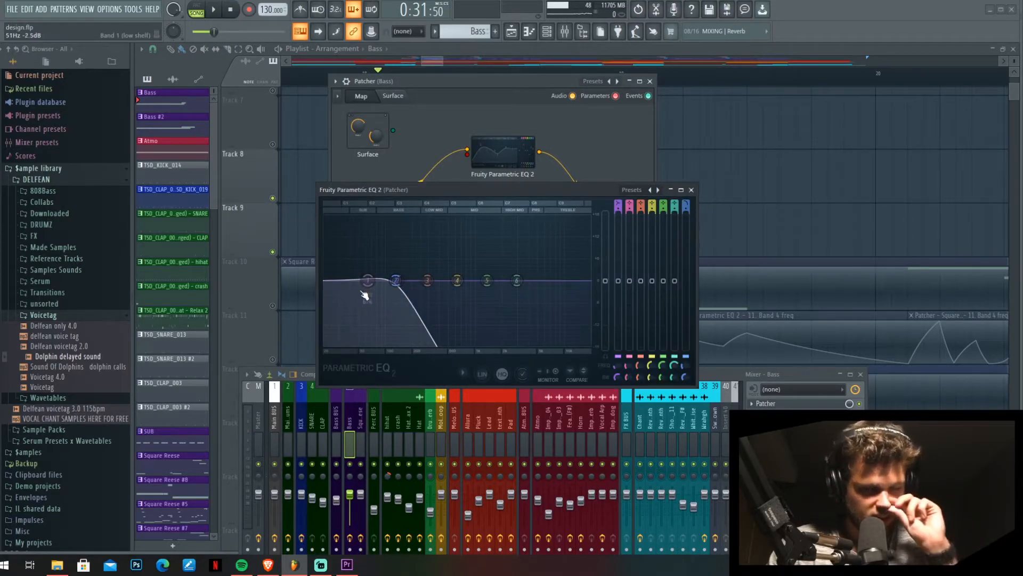
left_click(823, 146)
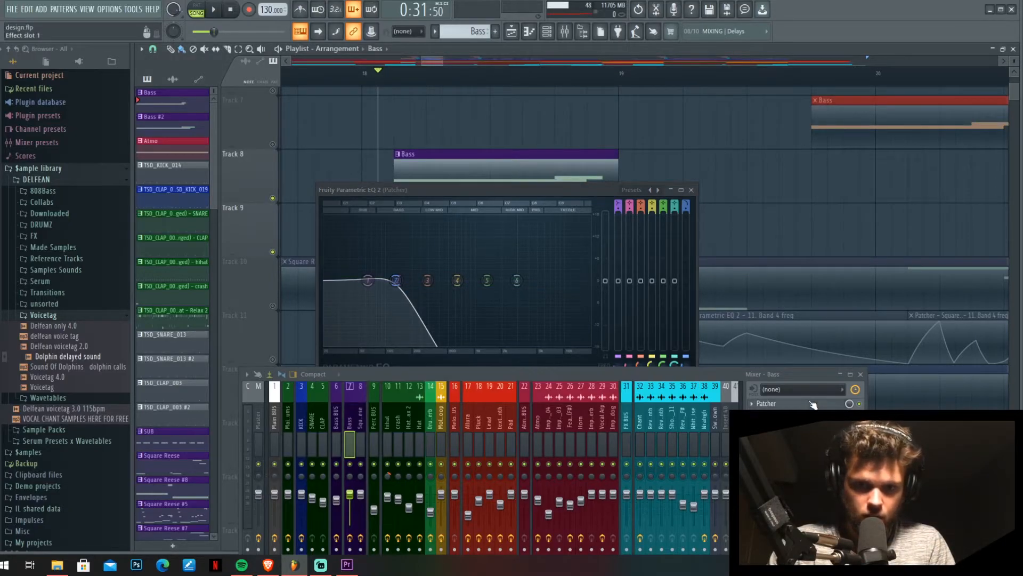
Disconnect the lower EQ from the Patcher output and play the Bass clip through only the upper EQ
left_click(768, 404)
left_click_drag(533, 189, 864, 232)
left_click_drag(607, 226, 585, 206)
left_click_drag(539, 152, 611, 214)
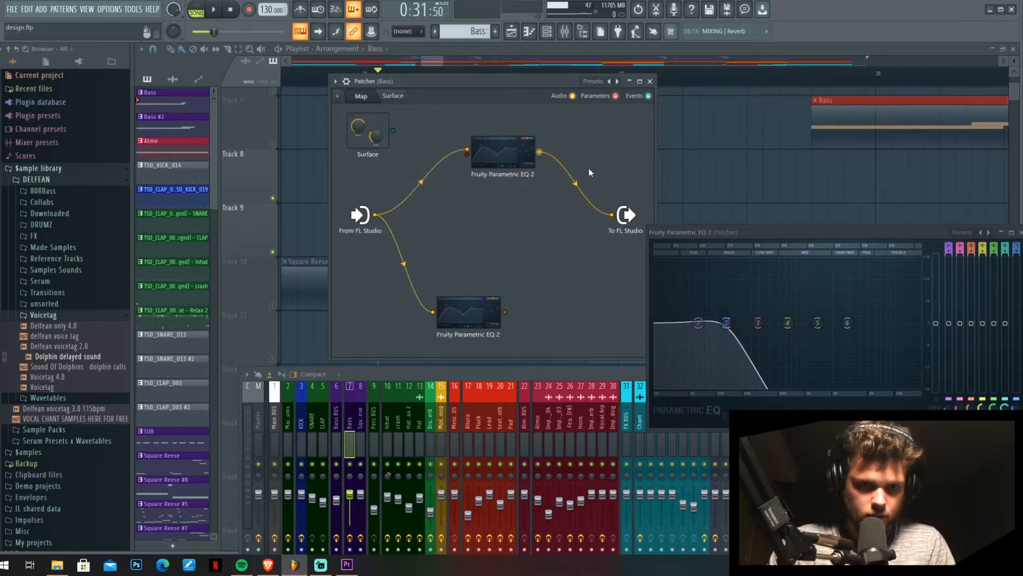
left_click_drag(508, 84, 507, 85)
key("space")
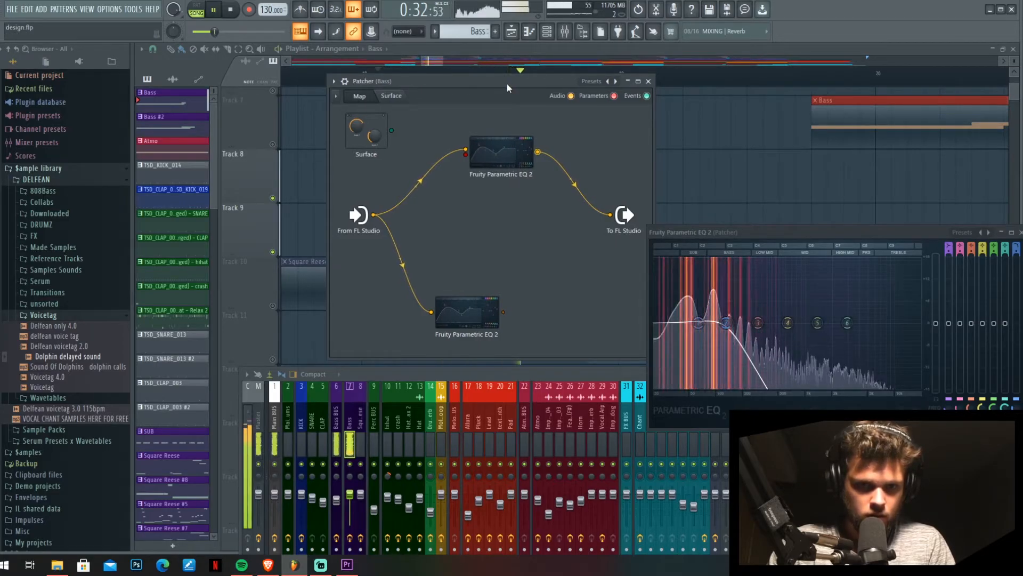
key("space")
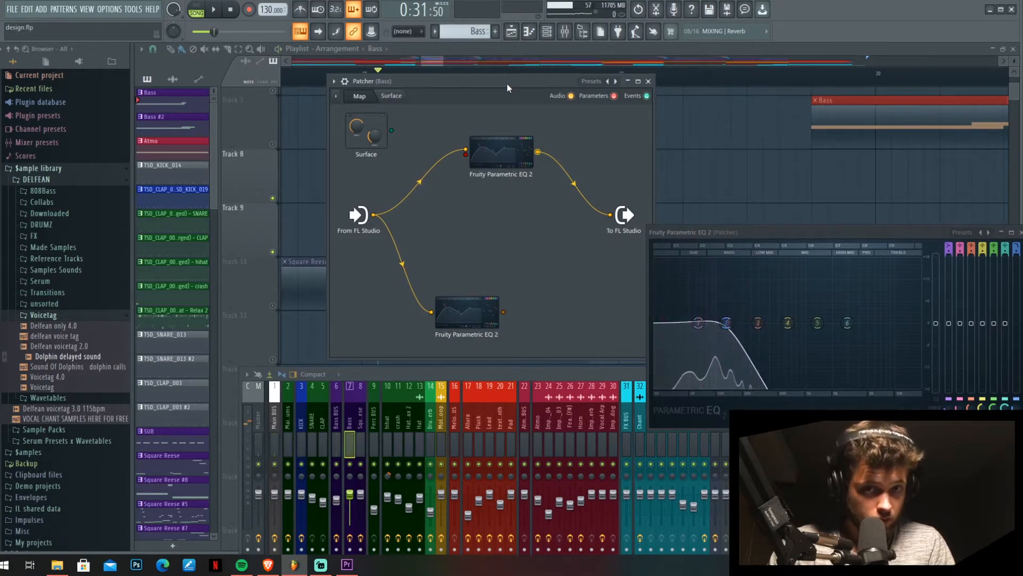
Reconnect the lower EQ to the Patcher output and rearrange the two EQ nodes in the map
mouse_move(504, 312)
left_mouse_down()
mouse_move(610, 215)
mouse_move(507, 306)
left_mouse_up()
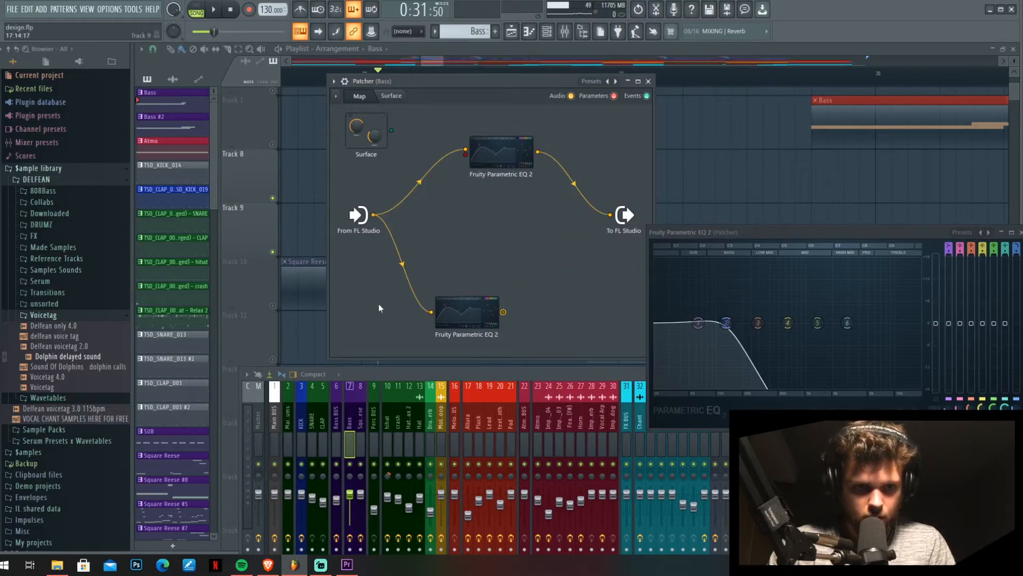
left_click_drag(487, 175, 433, 177)
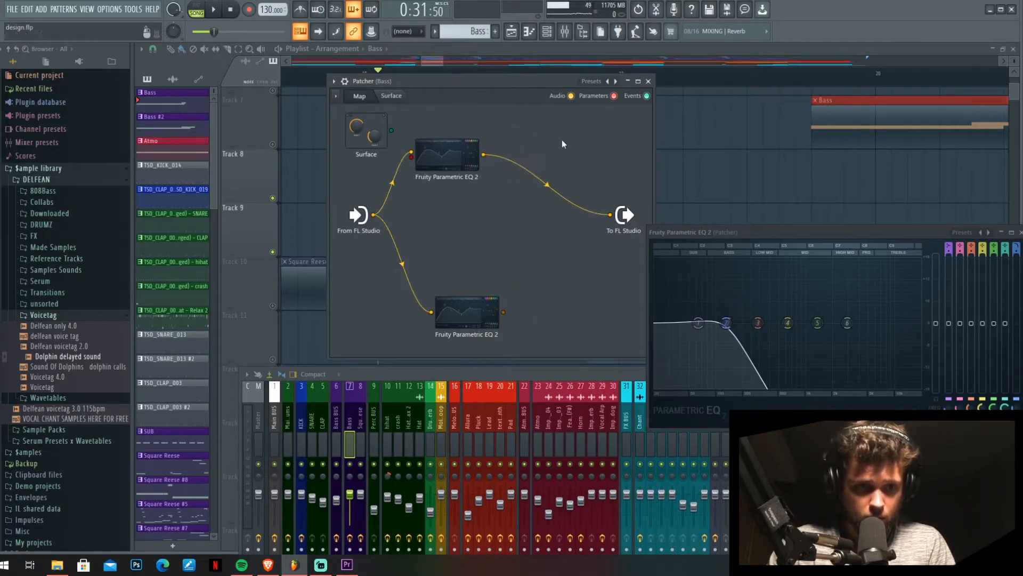
left_click_drag(503, 311, 610, 215)
left_click_drag(447, 335, 478, 312)
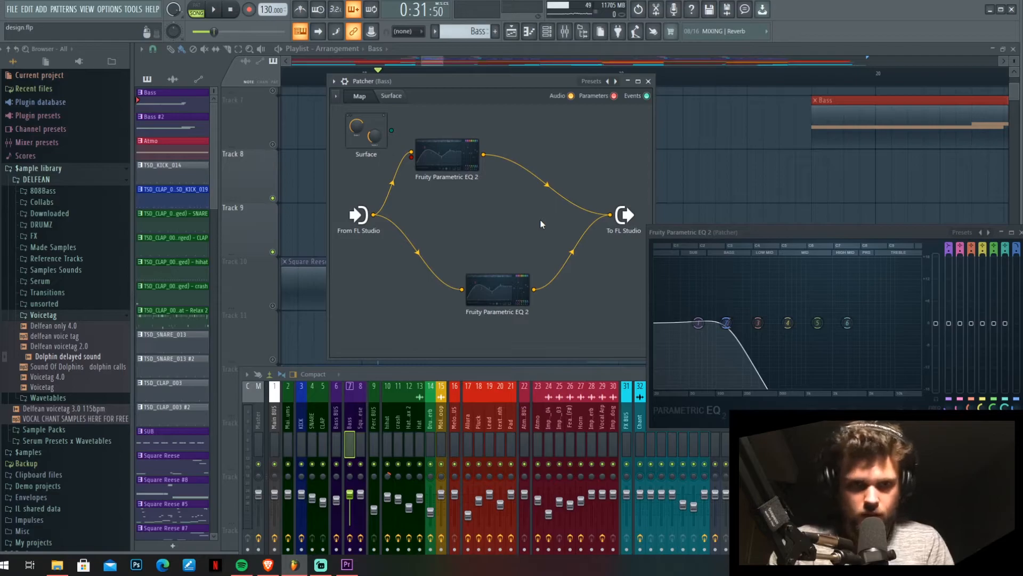
Play the Bass clip through both parallel EQs and close the Patcher window
key("space")
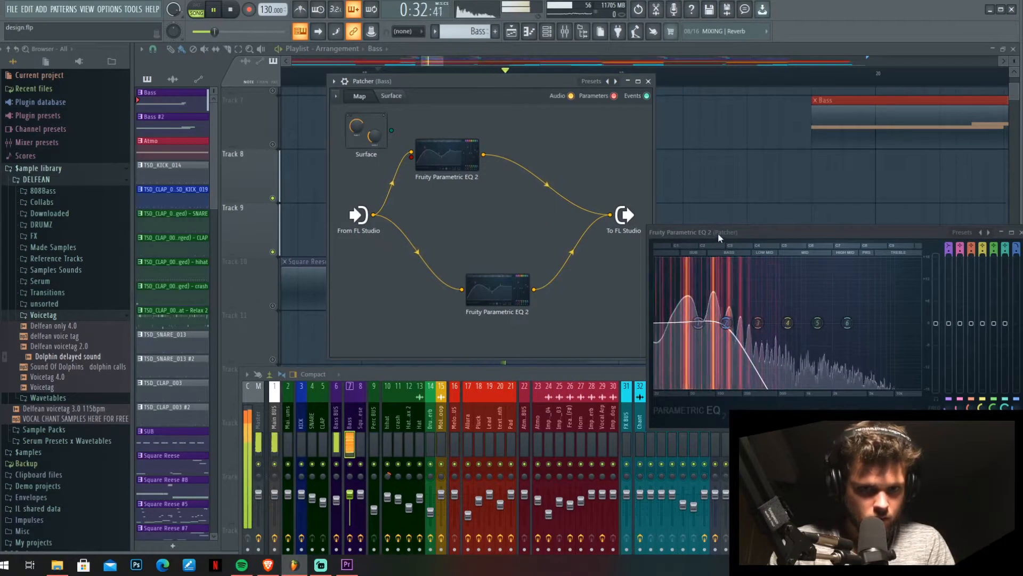
key("space")
left_click_drag(749, 232, 436, 184)
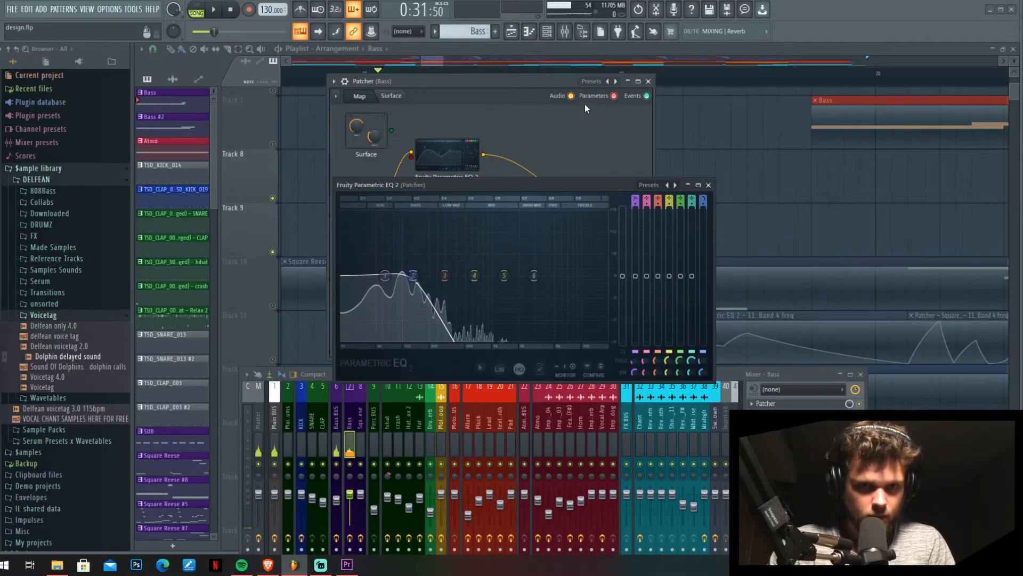
left_click(648, 81)
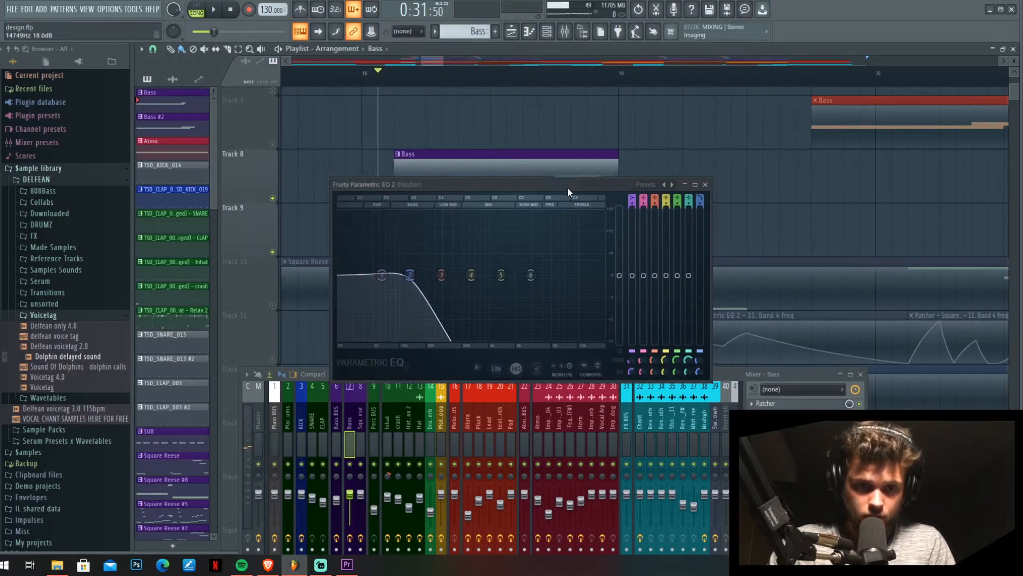
Enable the first iZotope Trash 2 in the Bass track's effect chain and open its full editor
left_click_drag(573, 187, 485, 134)
left_click_drag(682, 376, 681, 328)
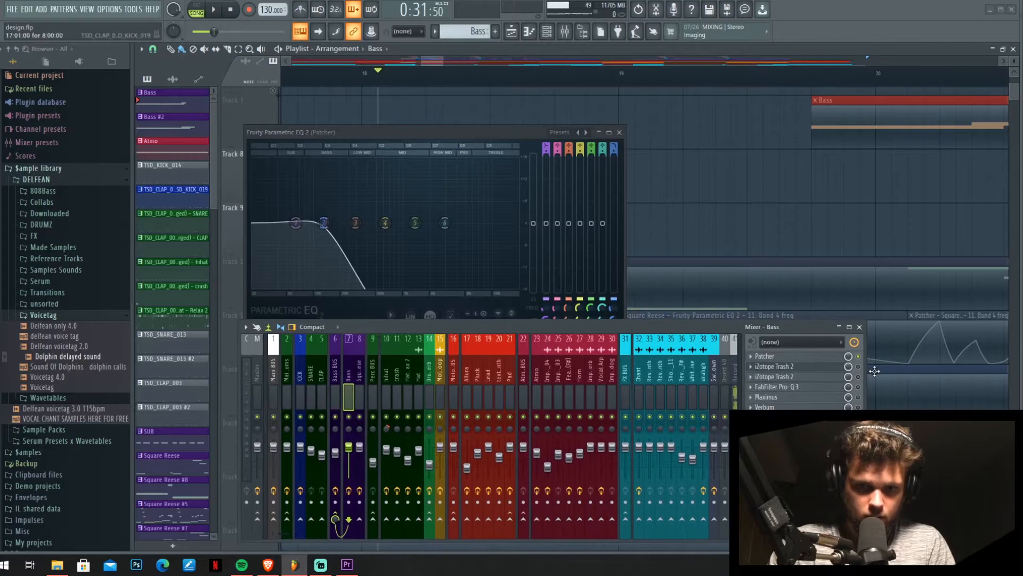
left_click(858, 367)
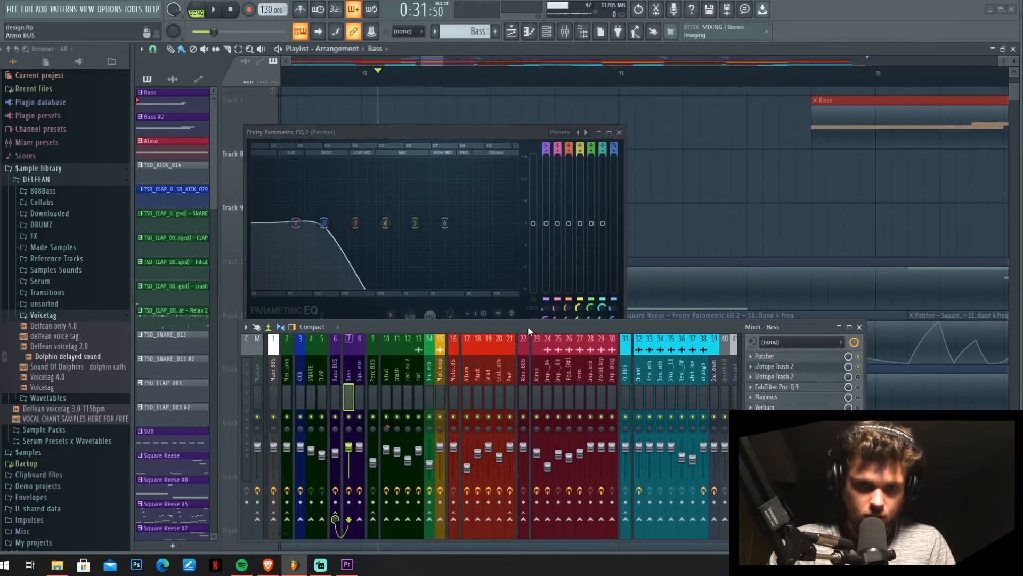
left_click(797, 368)
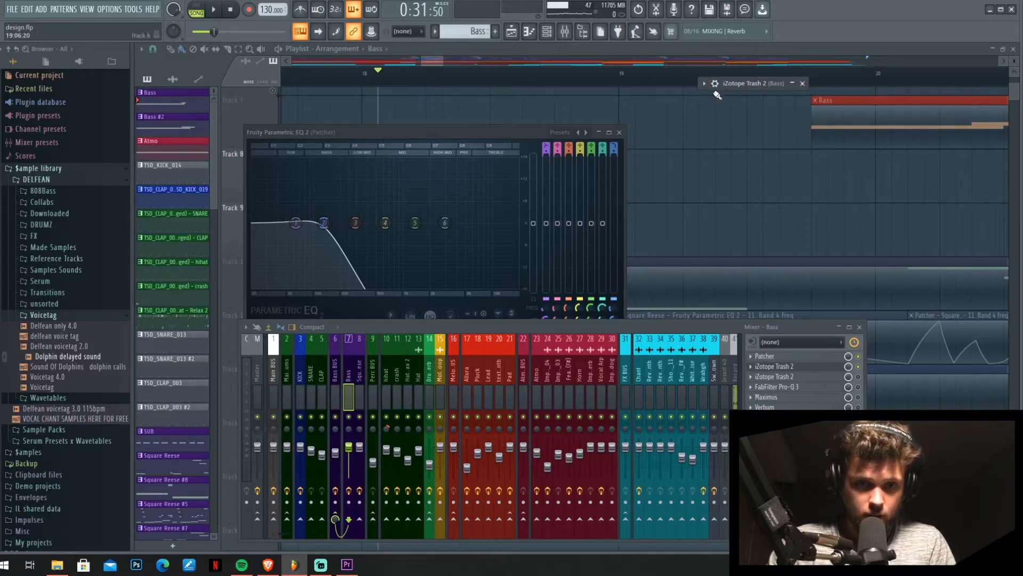
left_click_drag(712, 84, 680, 135)
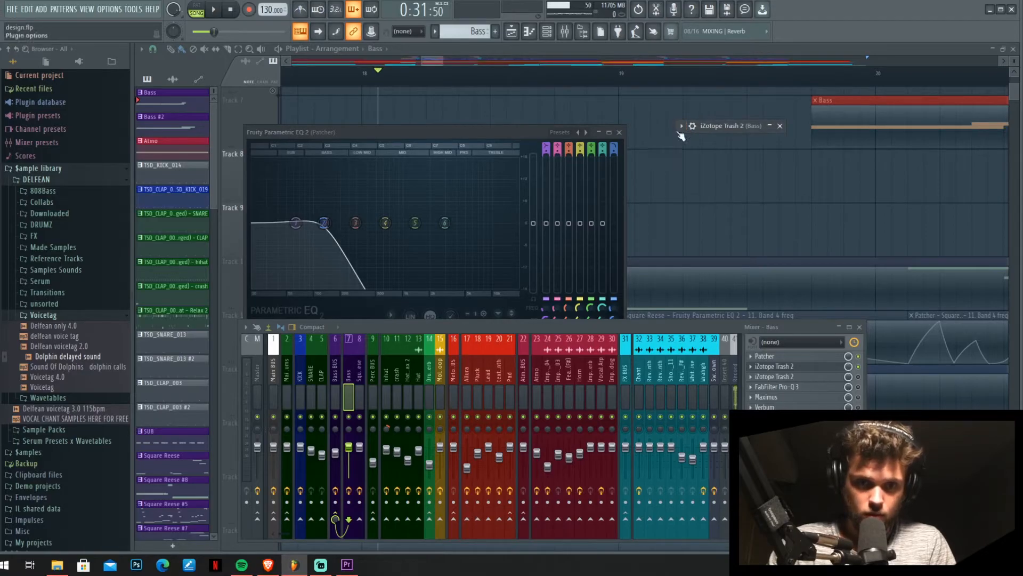
double_click(714, 126)
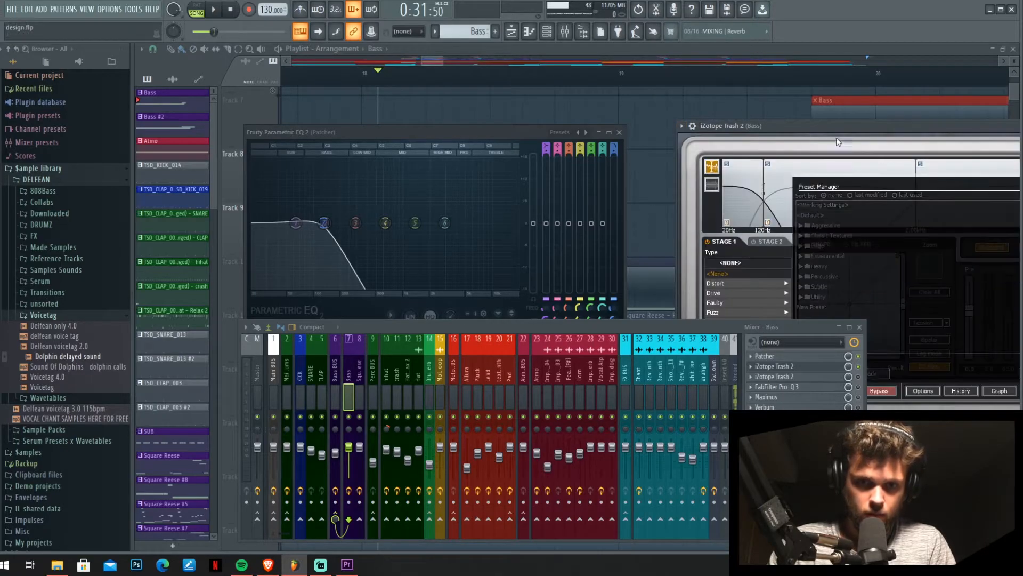
left_click_drag(829, 126, 619, 68)
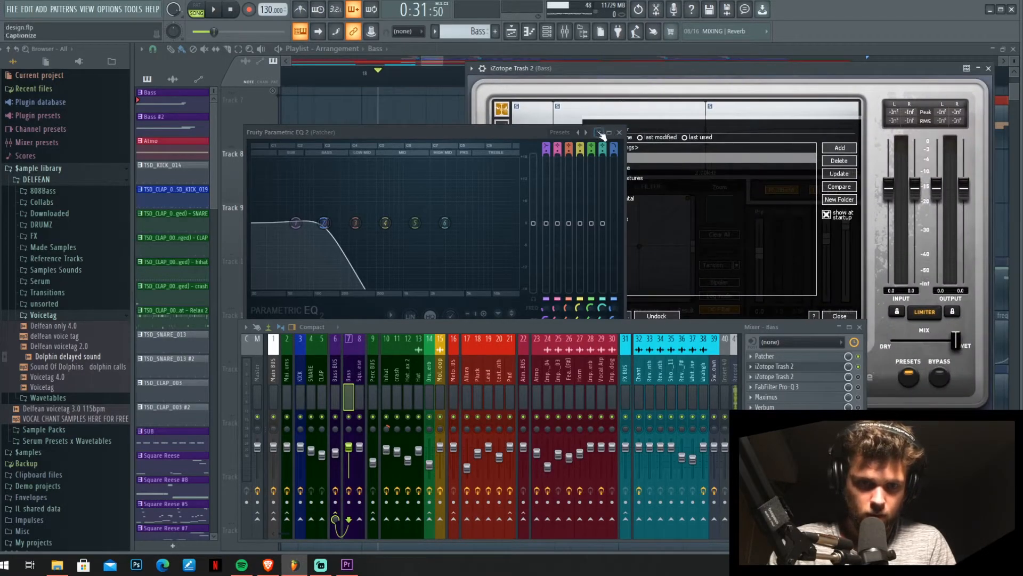
Move the Fruity Parametric EQ 2 and mixer windows clear of Trash 2 and close its Preset Manager
left_click(600, 133)
left_click_drag(637, 328, 640, 409)
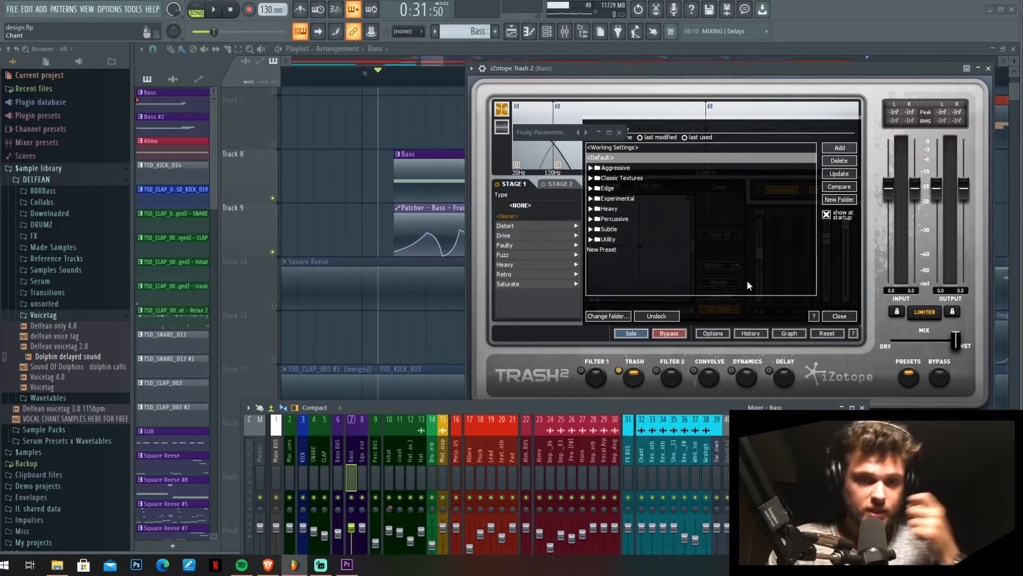
left_click(599, 132)
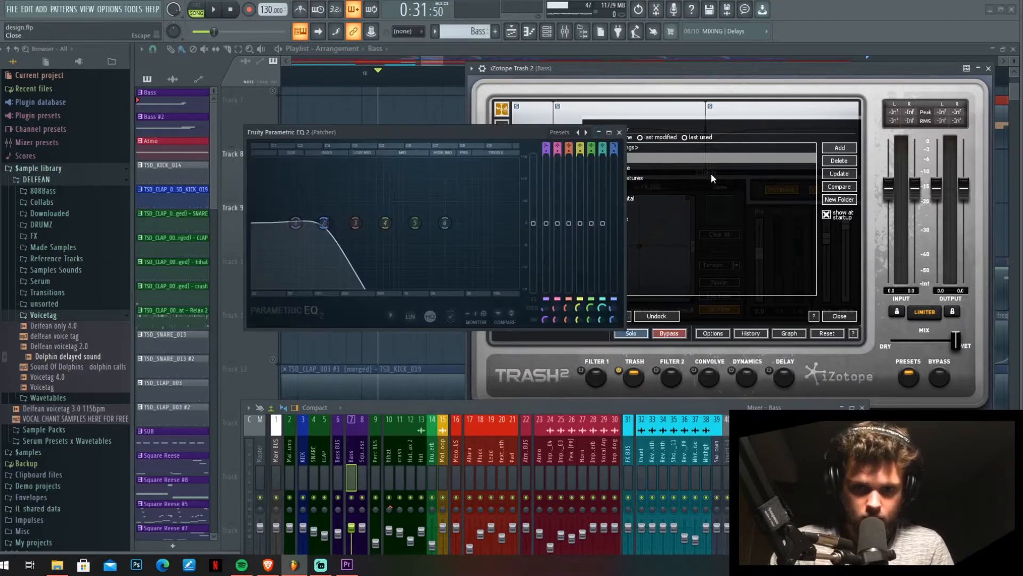
left_click_drag(515, 133, 337, 124)
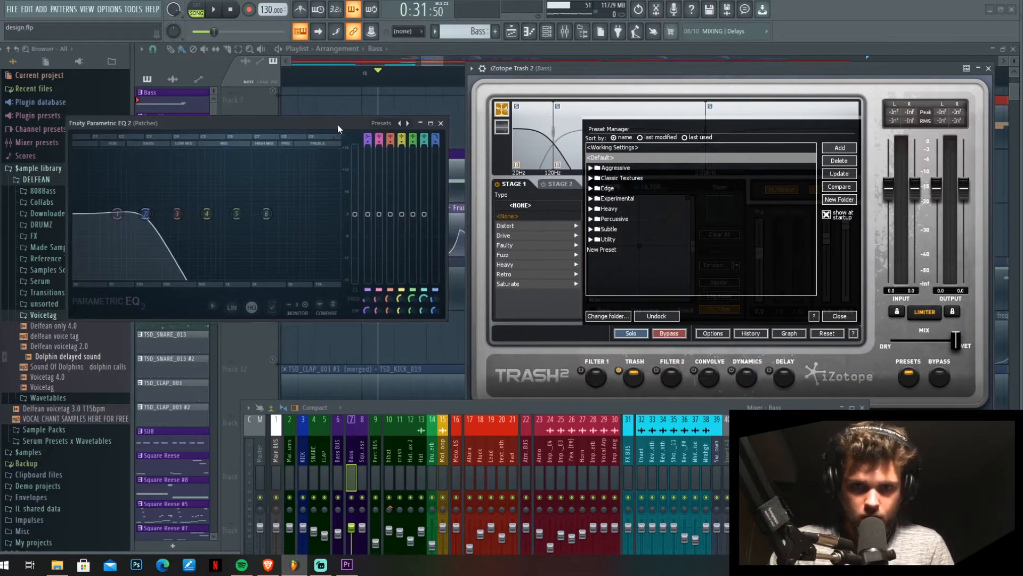
left_click(842, 316)
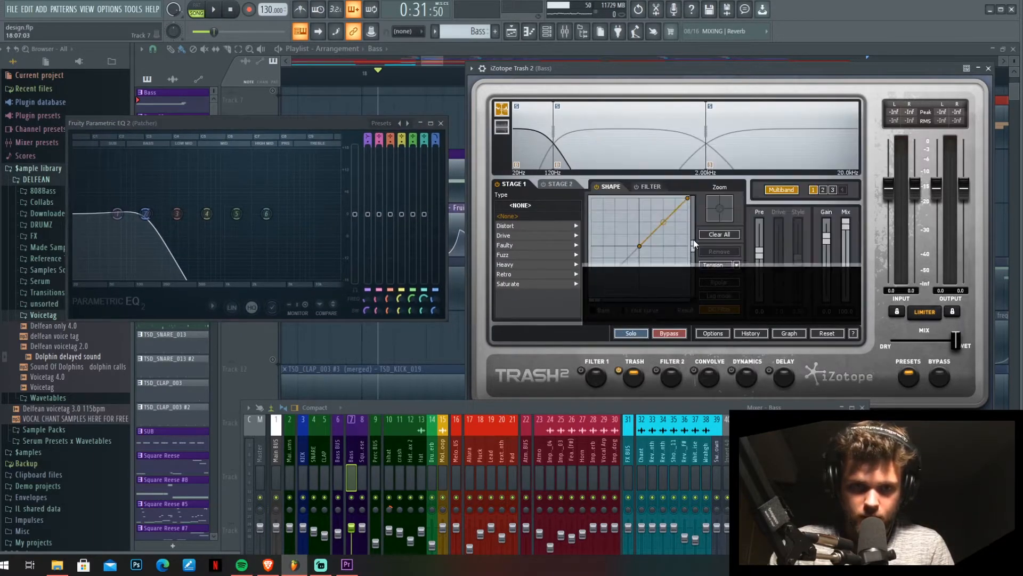
left_click(791, 152)
Examine the Stage 1 distortion type assigned to the low, mid and high bands in Trash 2
left_click(541, 140)
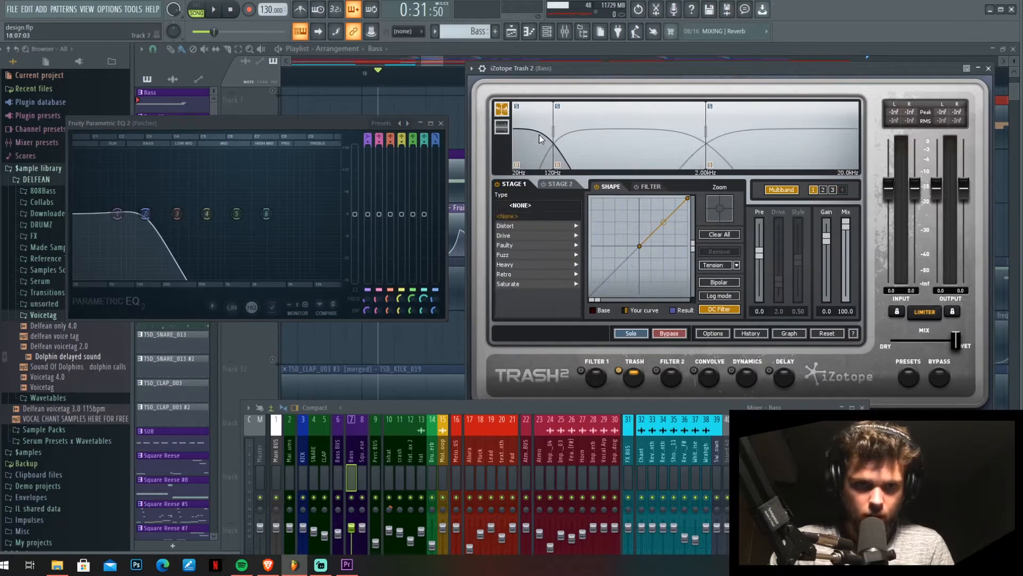
left_click(632, 147)
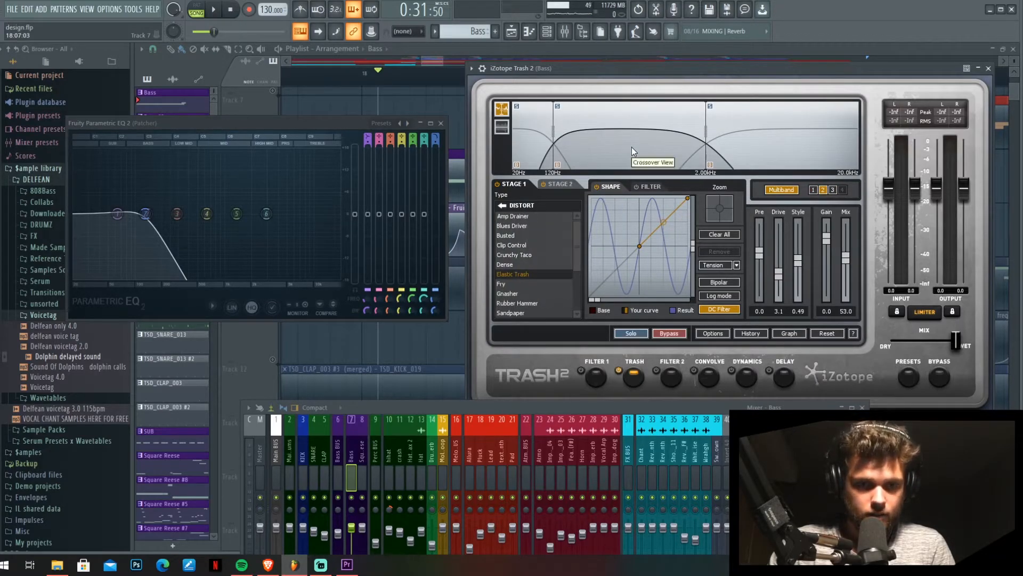
left_click(535, 143)
left_click(640, 147)
left_click(759, 149)
left_click(582, 135)
left_click(524, 137)
left_click(638, 140)
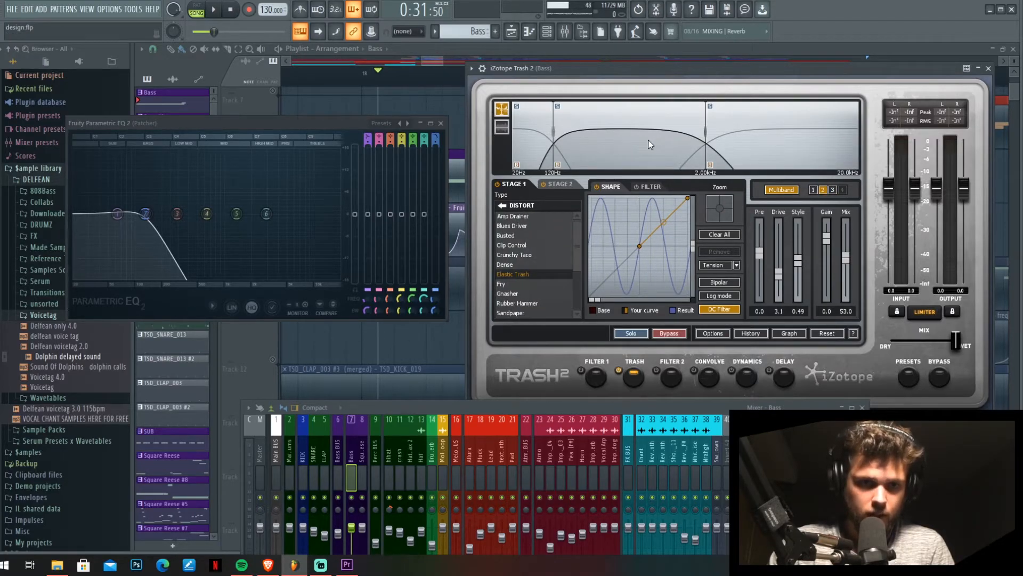
Compare the Drive, Style and Mix settings of the mid and high Elastic Trash bands
left_click(804, 150)
left_click(633, 145)
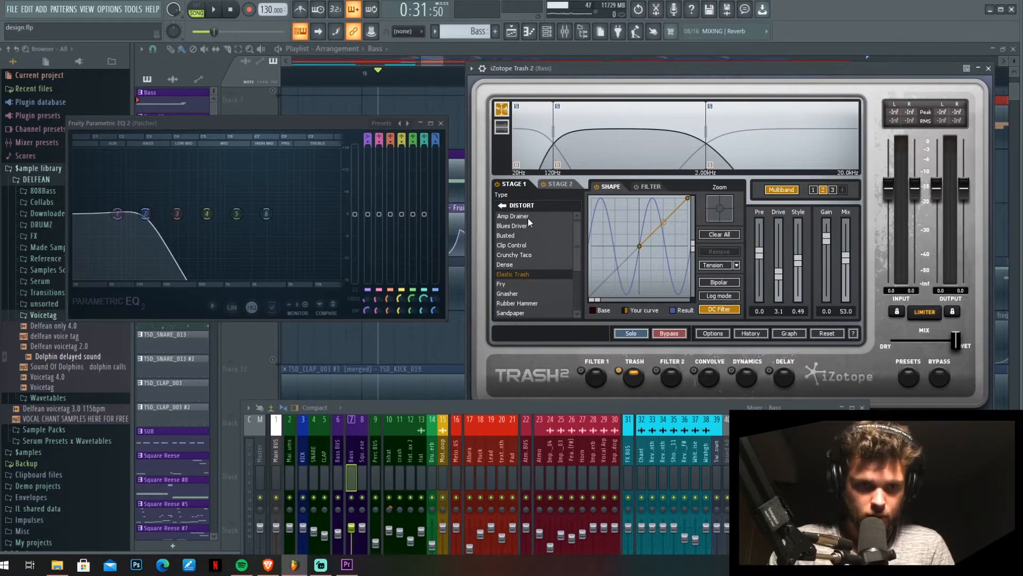
left_click(817, 142)
left_click(654, 142)
left_click(787, 140)
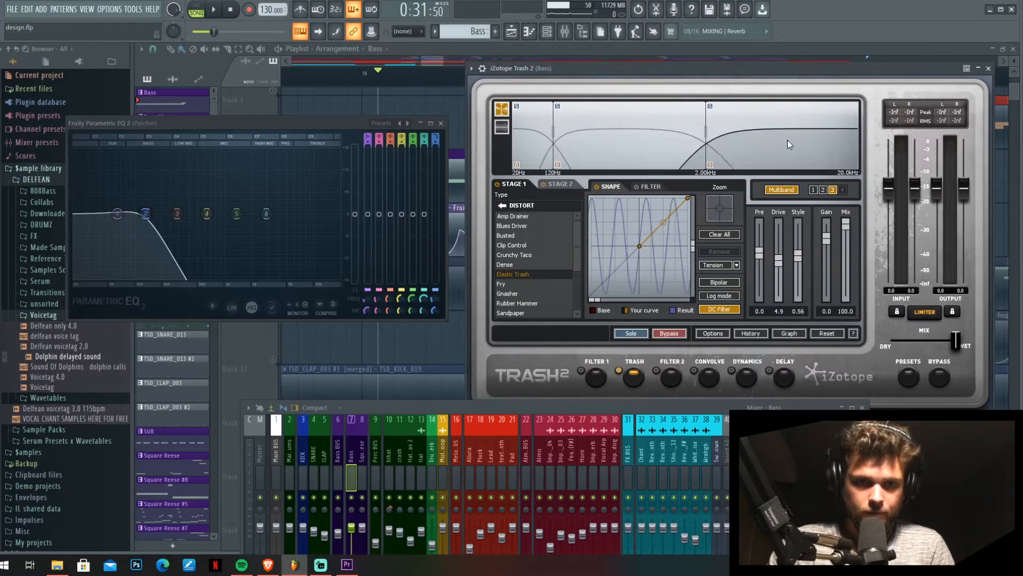
left_click(661, 149)
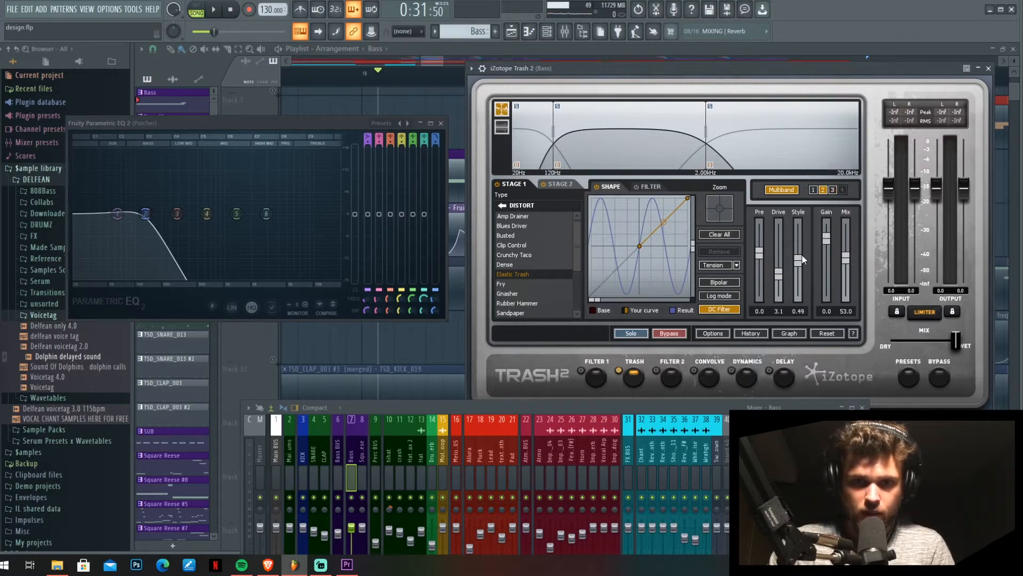
left_click(794, 153)
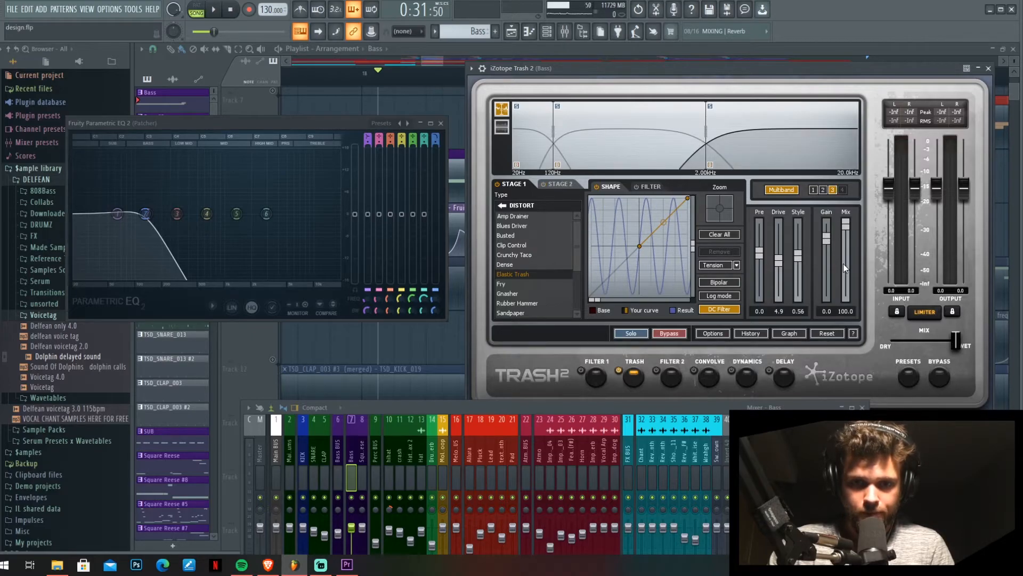
left_click(639, 153)
Play the Bass clip through Trash 2's multiband distortion and close the Fruity Parametric EQ 2 window
mouse_move(680, 64)
left_mouse_down()
mouse_move(465, 78)
mouse_move(685, 70)
left_mouse_up()
key("space")
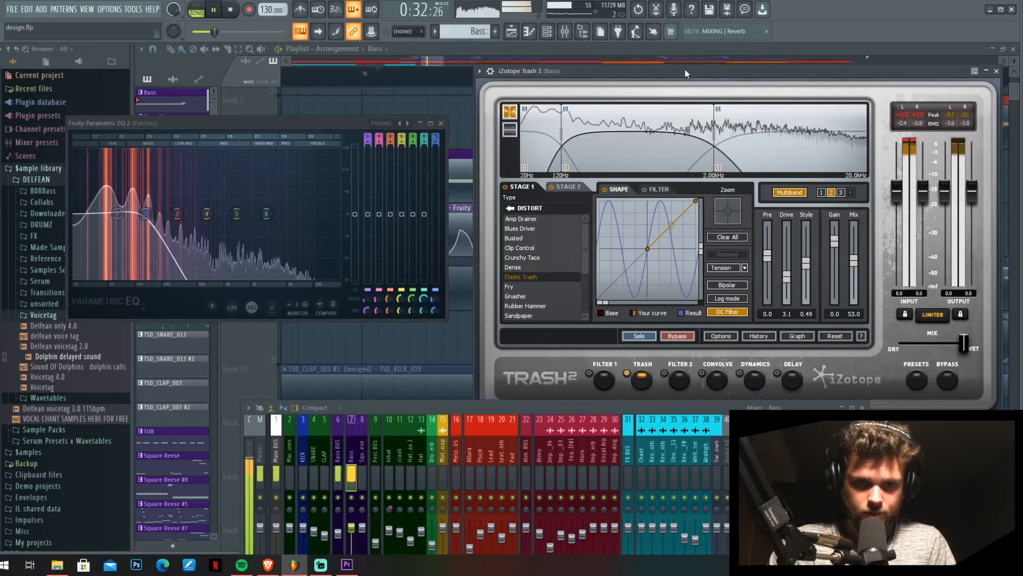
key("space")
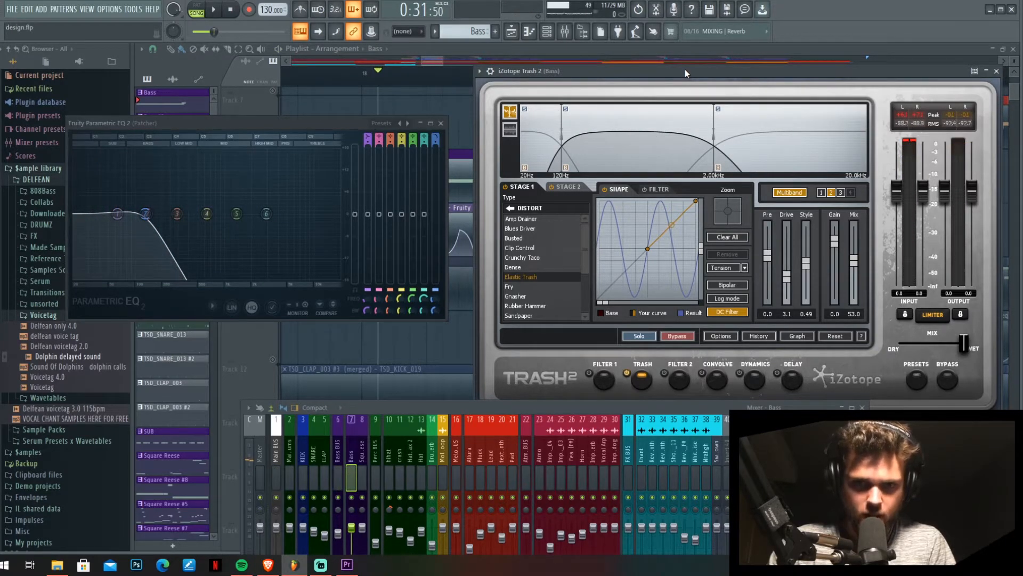
left_click_drag(685, 69, 554, 65)
key("space")
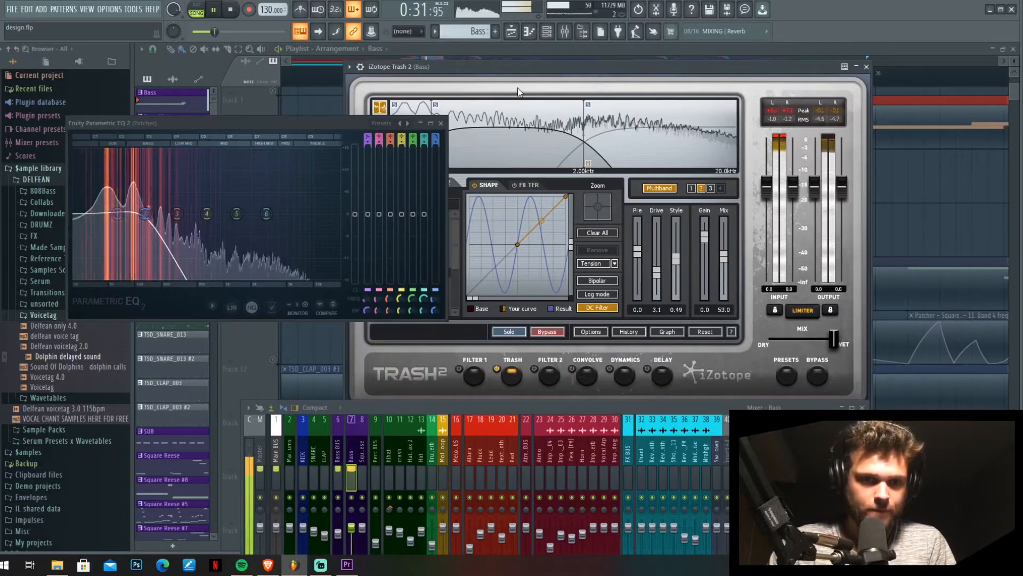
left_click(441, 123)
key("space")
Replay the Bass clip twice while watching Trash 2's spectrum and level meters
left_click_drag(507, 69, 487, 72)
key("space")
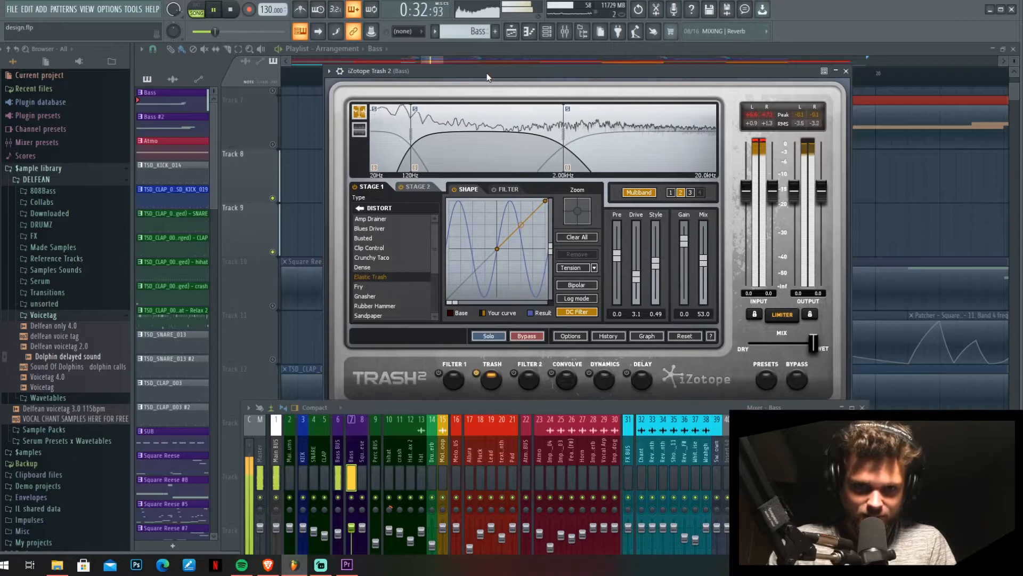
key("space")
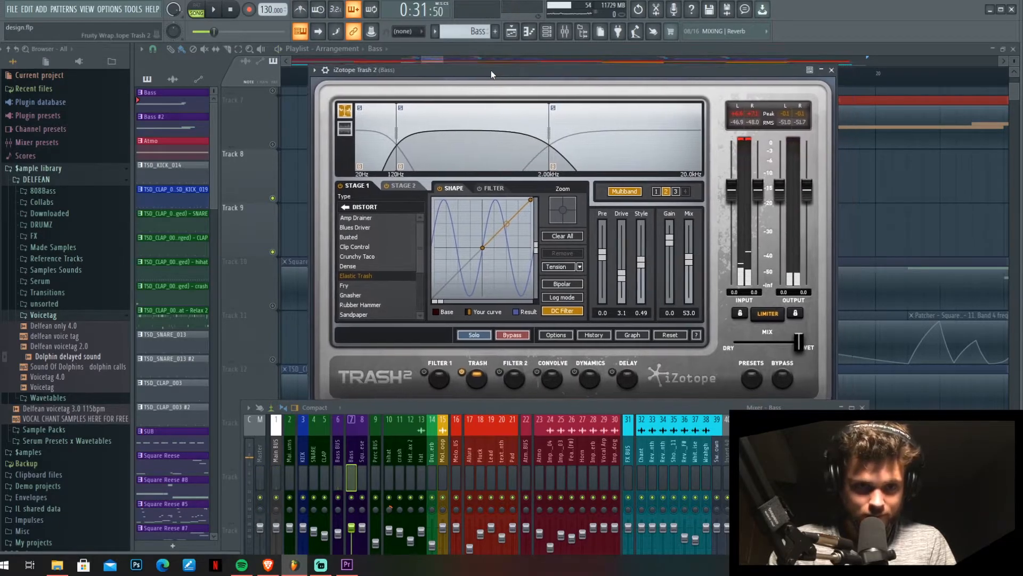
left_click_drag(494, 70, 484, 69)
key("space")
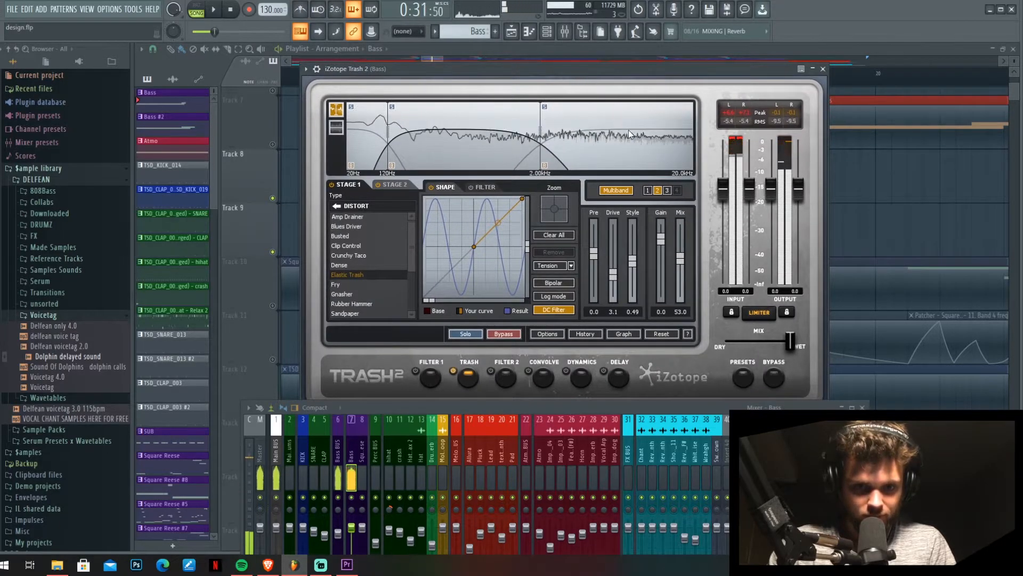
key("space")
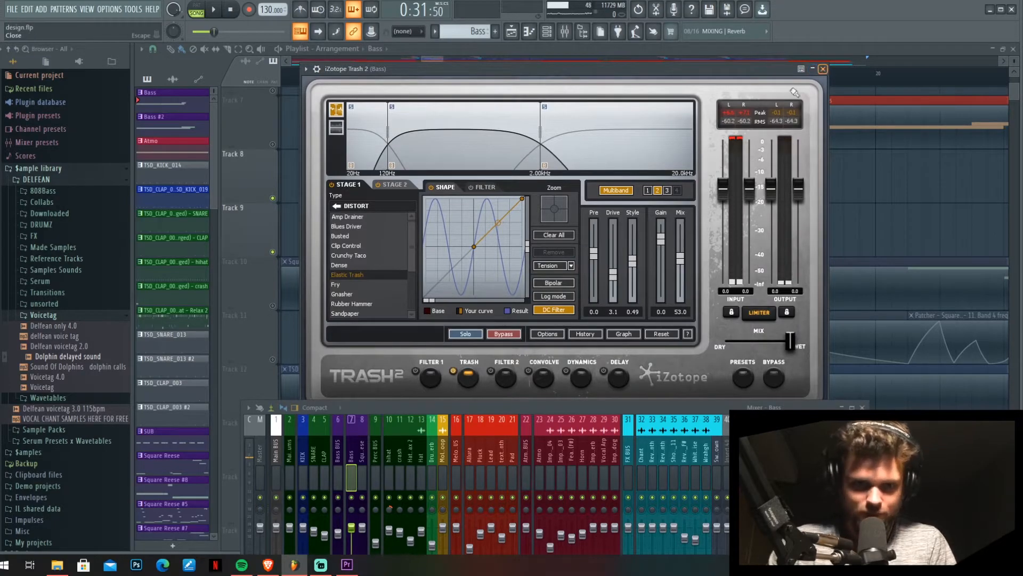
Close the first Trash 2, enable and open the second one, and bypass its Trash module
left_click(823, 68)
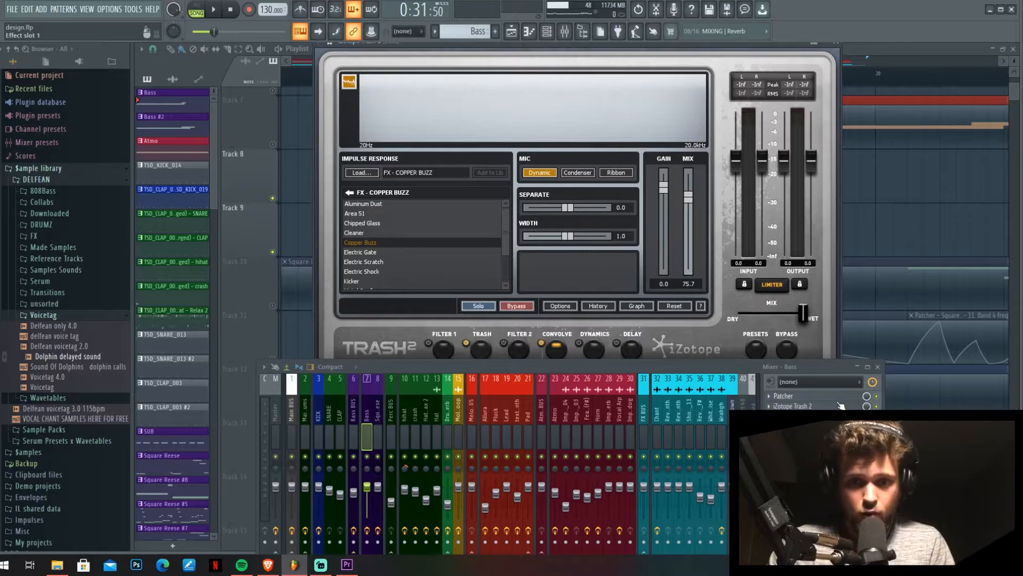
left_click_drag(501, 44, 490, 47)
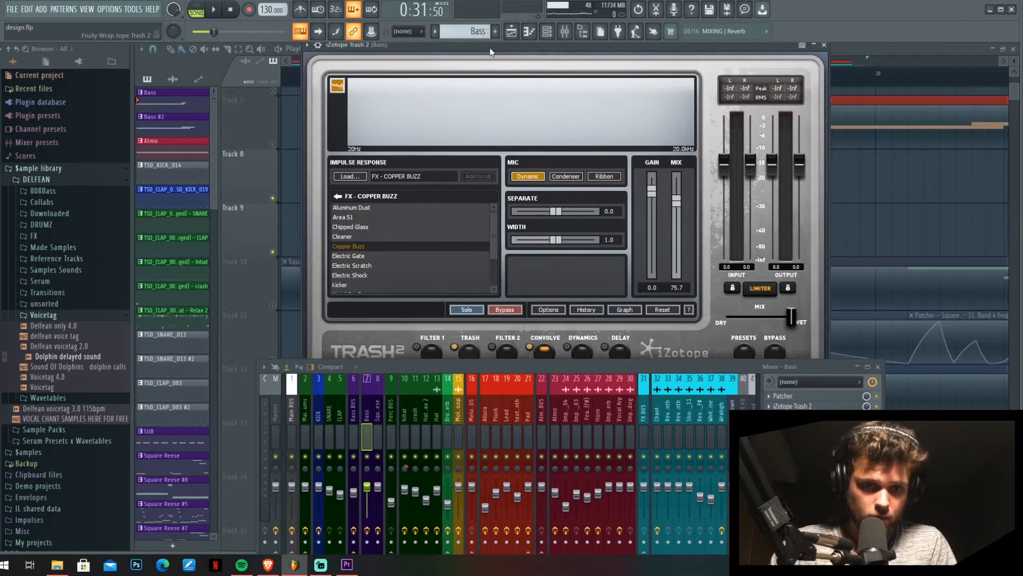
left_click_drag(488, 367, 538, 410)
left_click(454, 347)
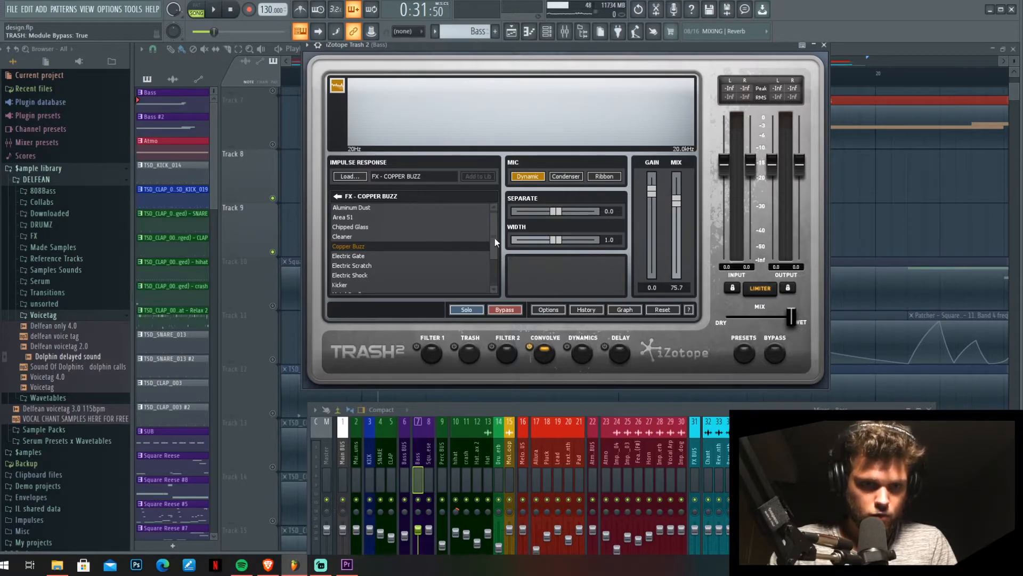
Look through the FX impulse responses in Convolve and play the Bass clip with Copper Buzz
left_click_drag(495, 234, 500, 261)
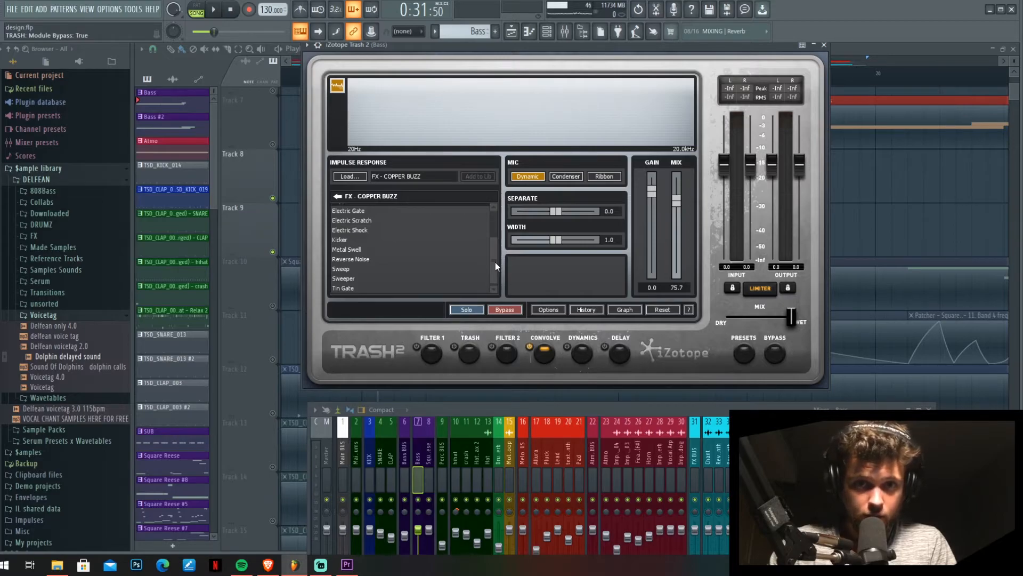
left_click_drag(494, 262, 502, 213)
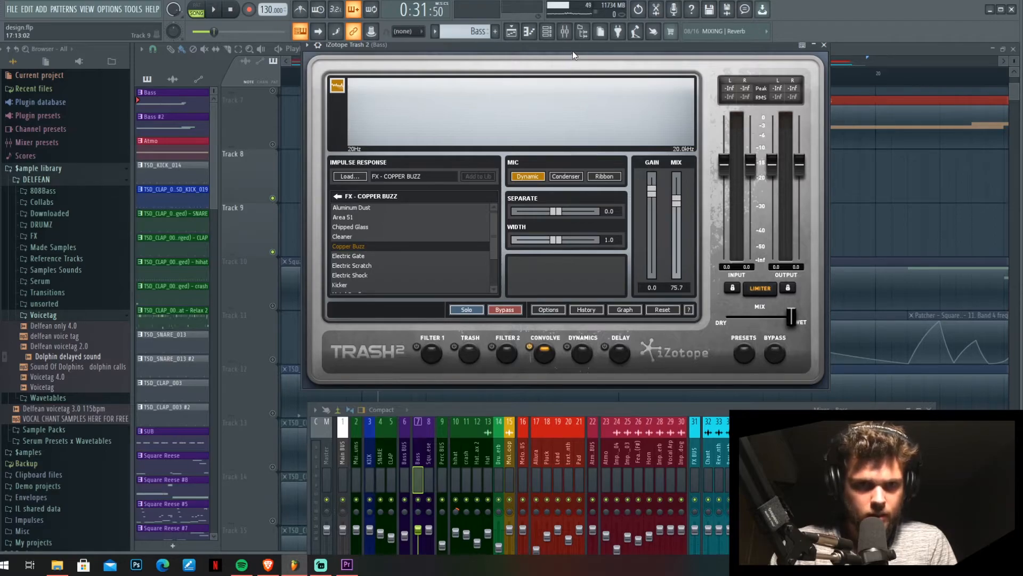
left_click_drag(520, 47, 469, 83)
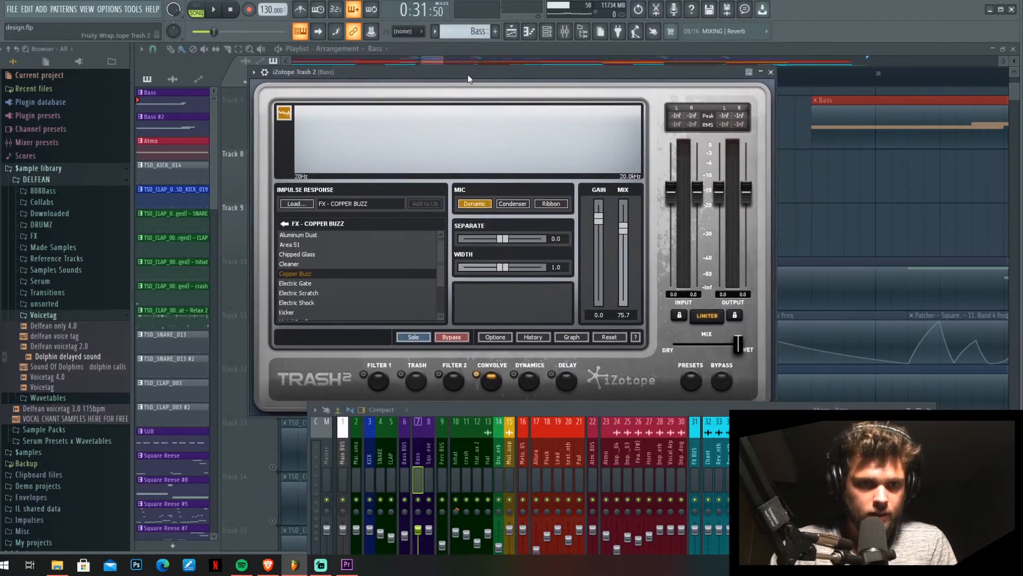
key("space")
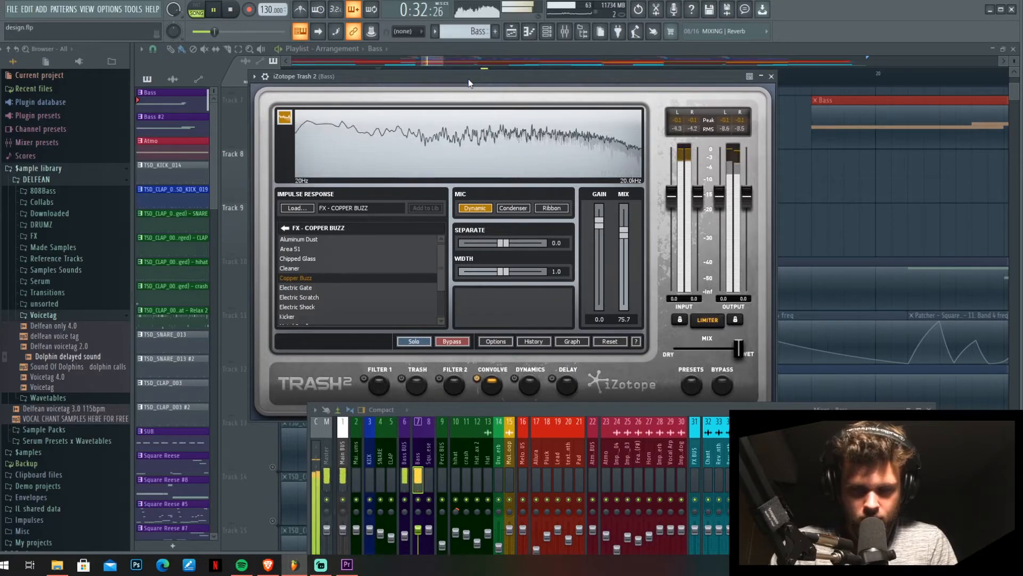
key("space")
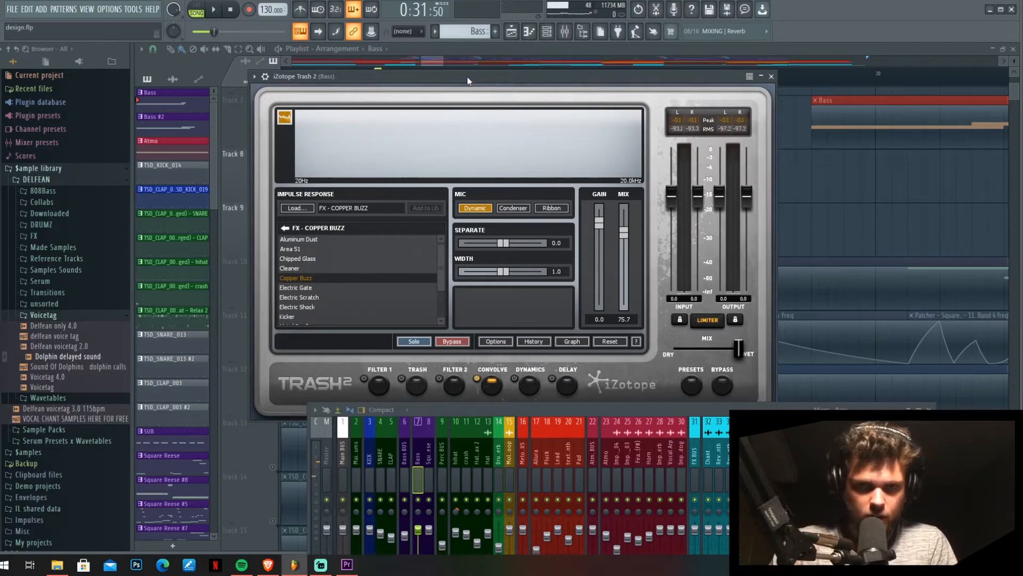
Close the second Trash 2 window and play the Bass clip through the chain in the playlist
left_click(772, 79)
key("space")
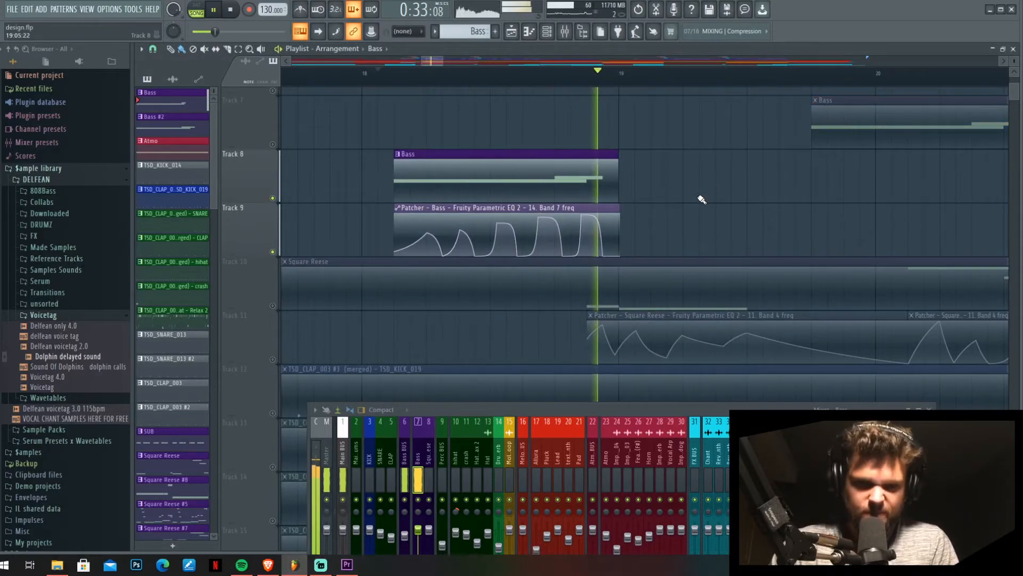
key("space")
Enable and open FabFilter Pro-Q 3 on the Bass track and inspect its lowest-frequency cut
left_click_drag(728, 406, 566, 305)
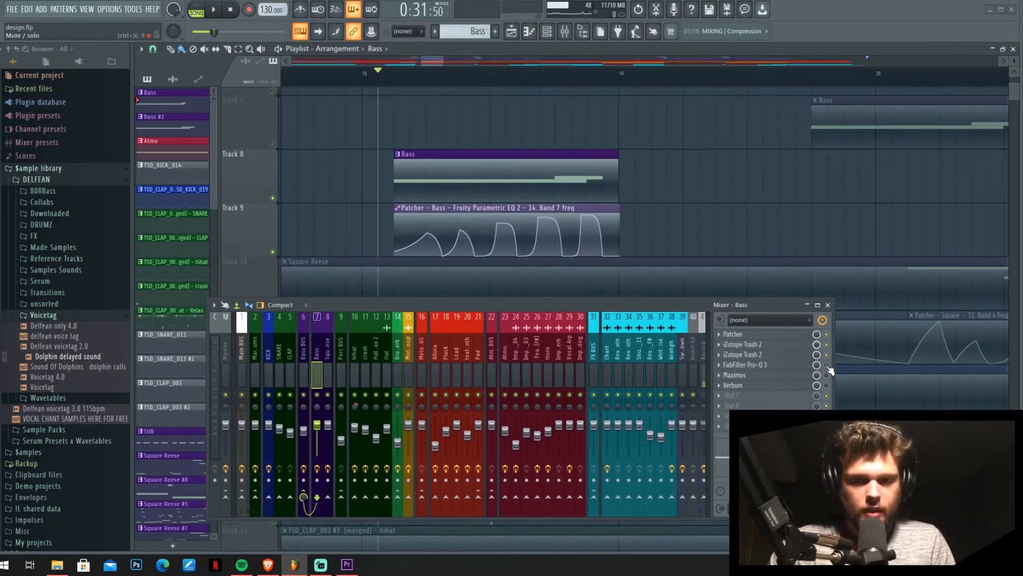
left_click(746, 368)
mouse_move(537, 241)
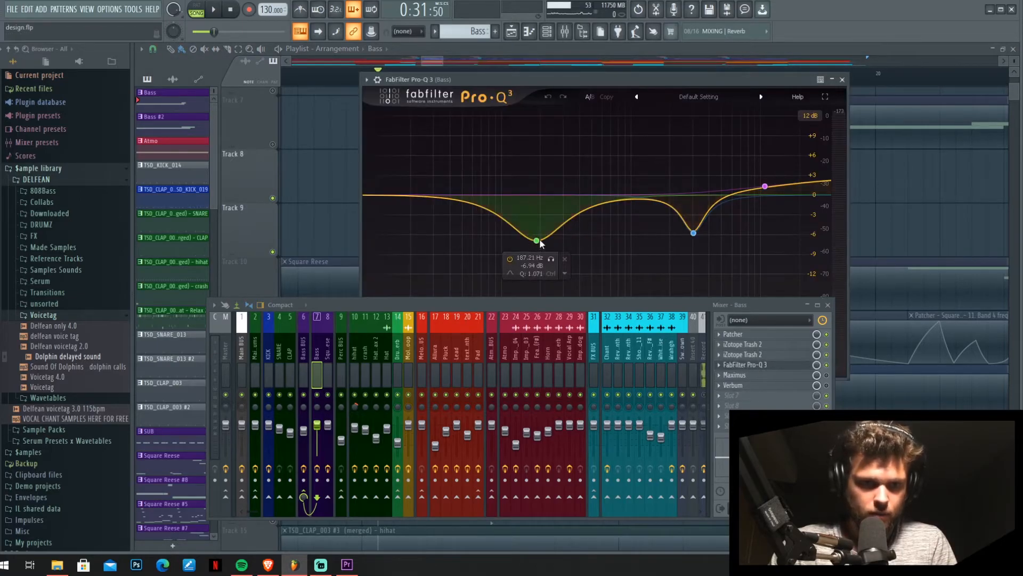
Enable Maximus on the Bass track, open it in place of Pro-Q 3, and play the Bass clip through it
left_click(842, 80)
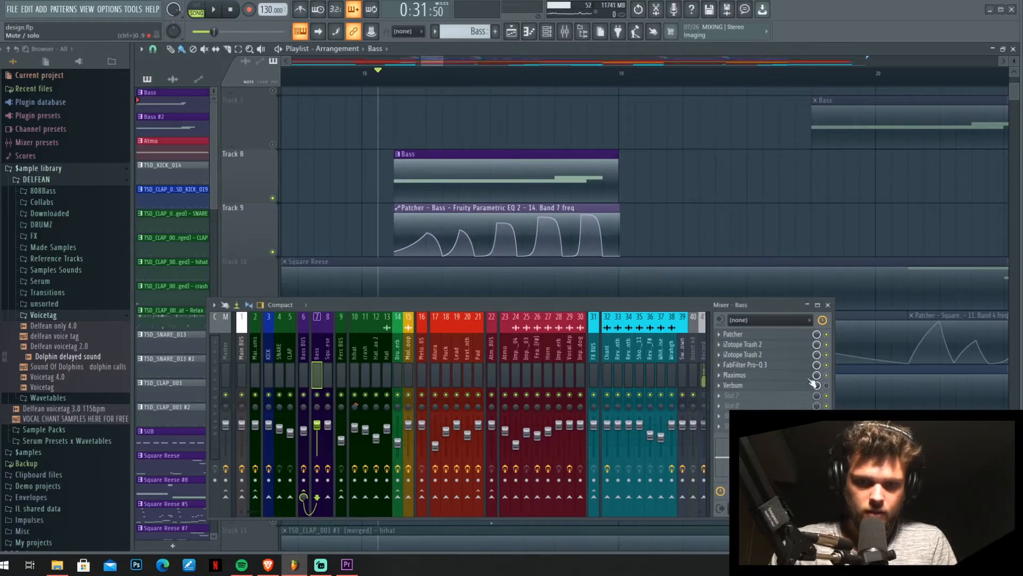
left_click(740, 374)
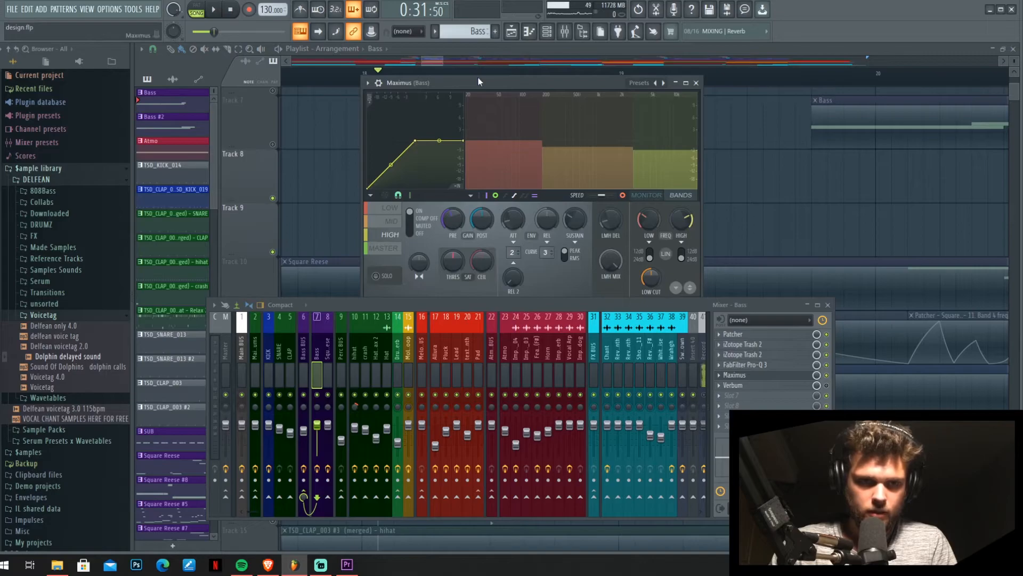
left_click_drag(477, 81, 478, 85)
key("space")
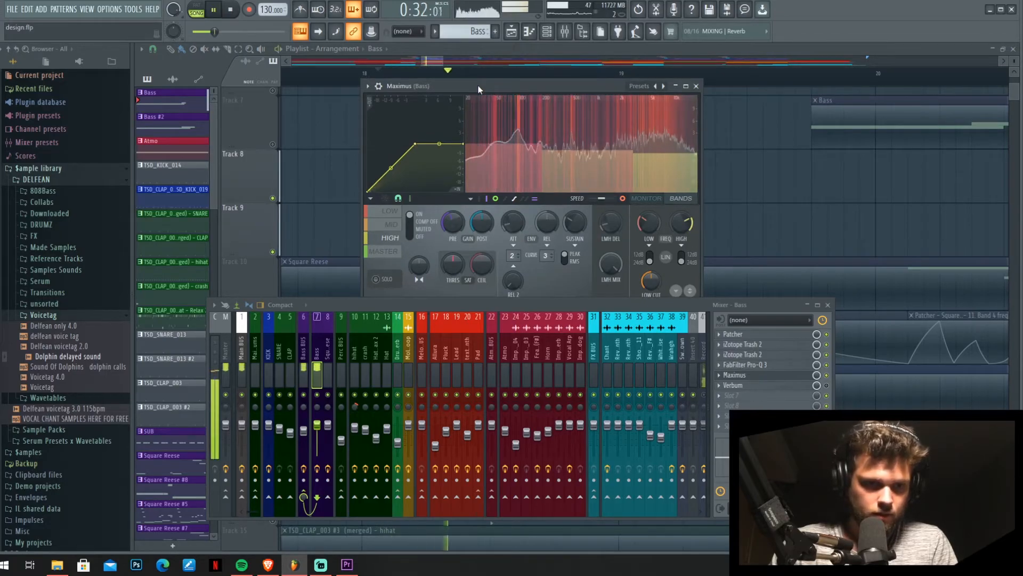
key("space")
left_click_drag(433, 301, 498, 341)
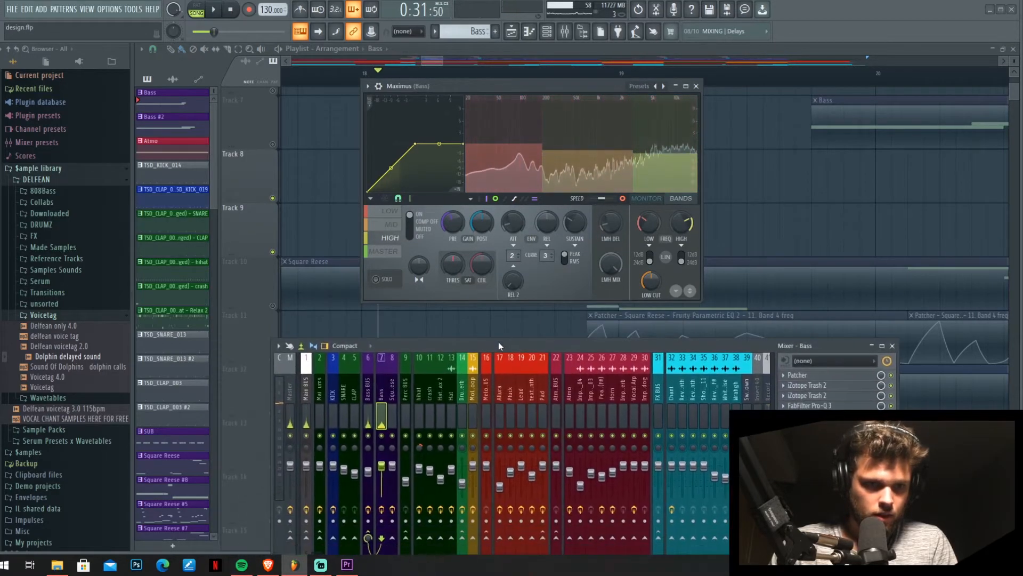
Try setting the Low band's stereo separation in Maximus to 100% merged, and reset it
left_click(391, 225)
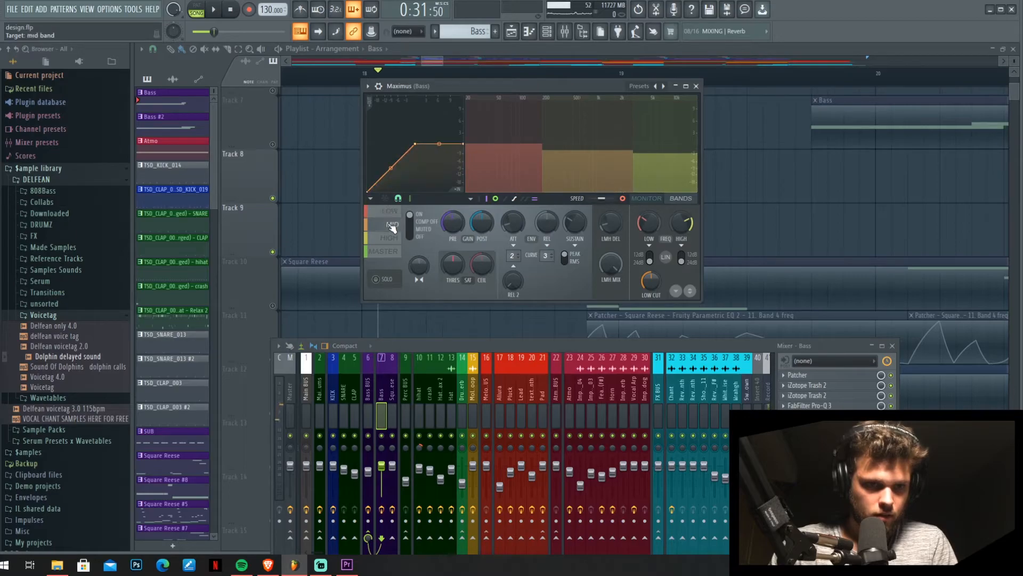
left_click(391, 211)
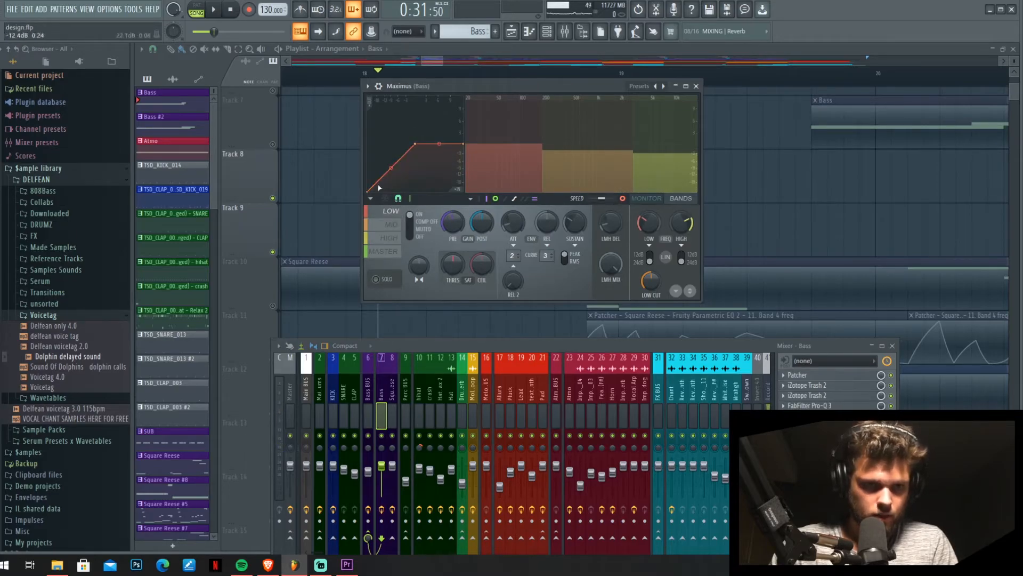
left_click_drag(419, 271, 419, 229)
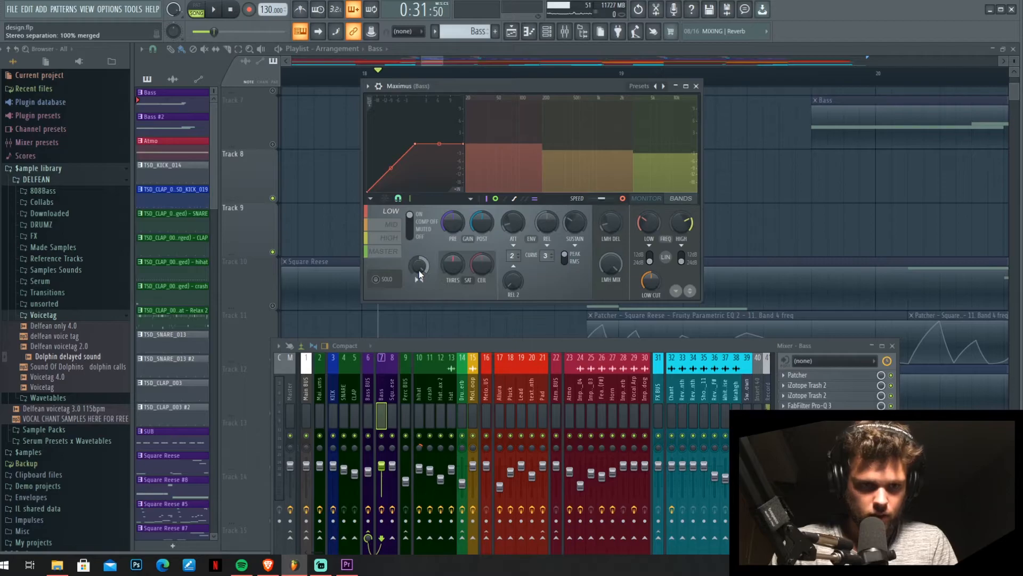
right_click(418, 271)
left_click(432, 281)
Look at the effect chains of the Bass BUS and Main BUS tracks and at the Bass track's Patcher
left_click(367, 379)
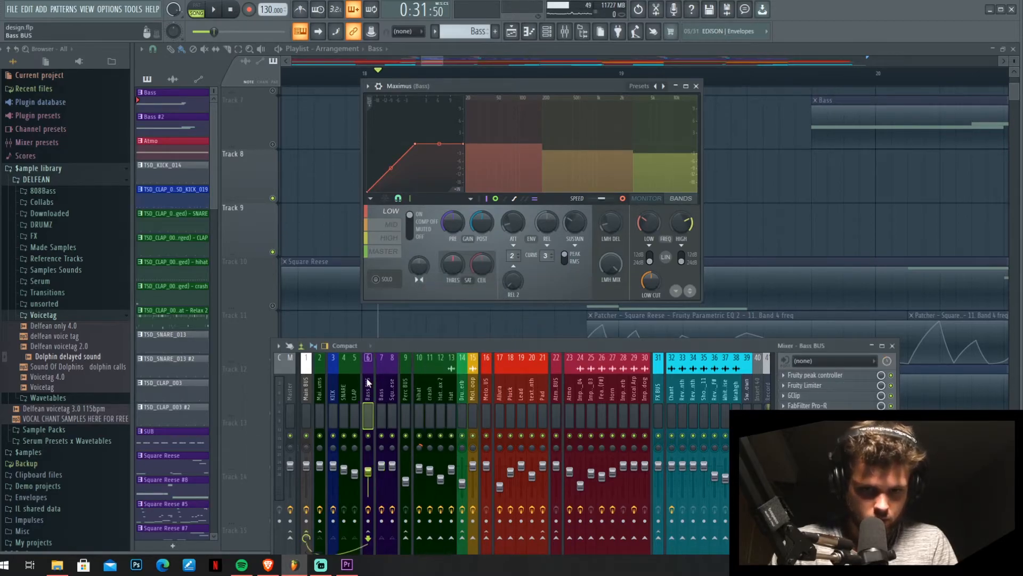
left_click(381, 386)
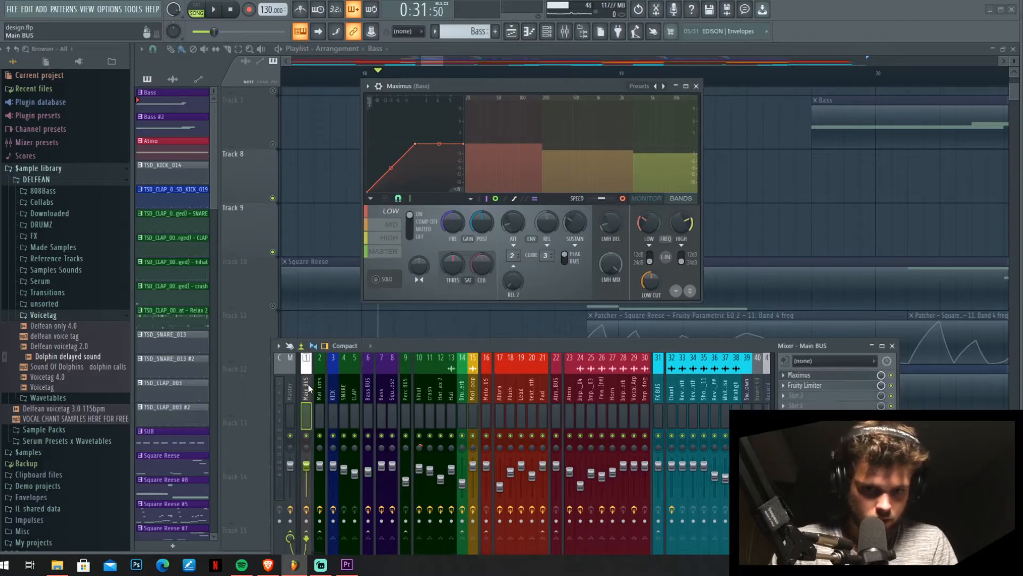
left_click(826, 377)
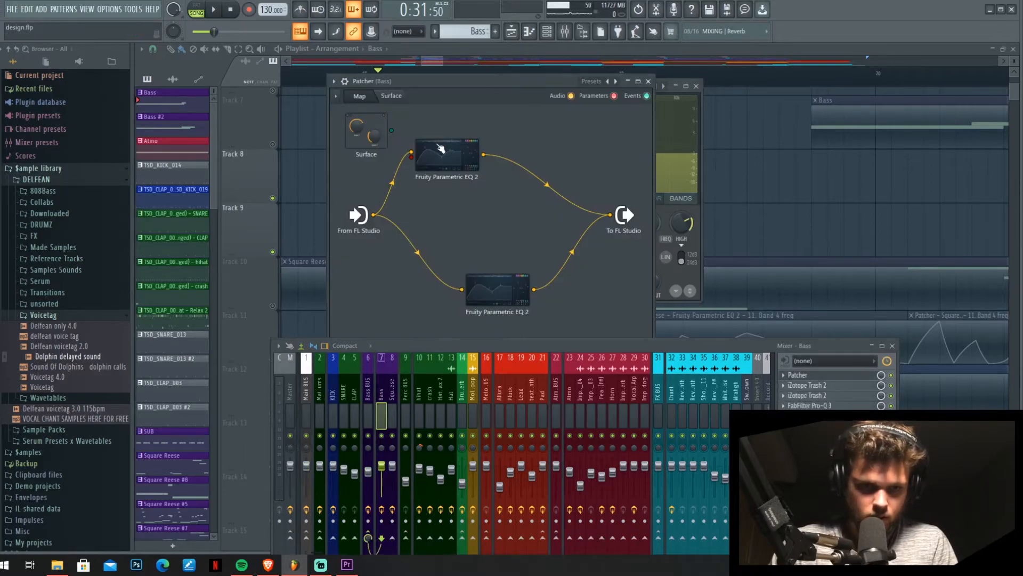
left_click(650, 84)
Close Maximus and open the Bass channel's Serum, placing its window so the oscillators and filter are in view
key("F6")
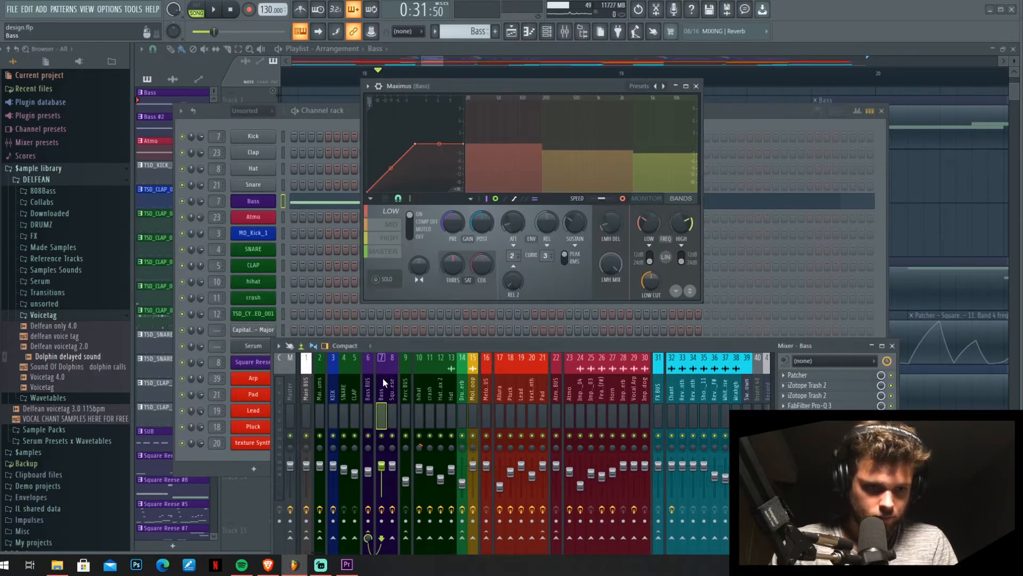
left_click(696, 86)
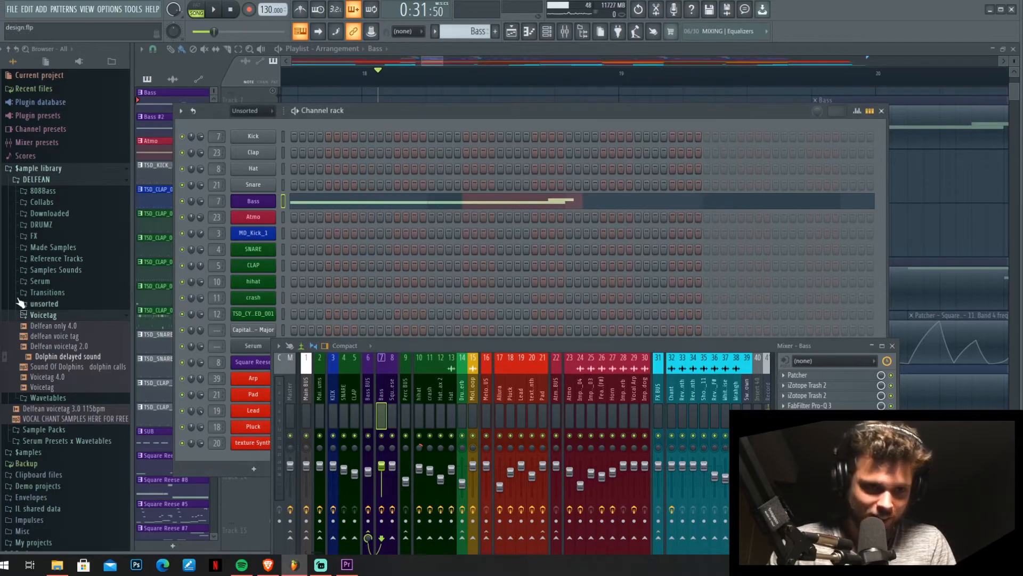
left_click(248, 204)
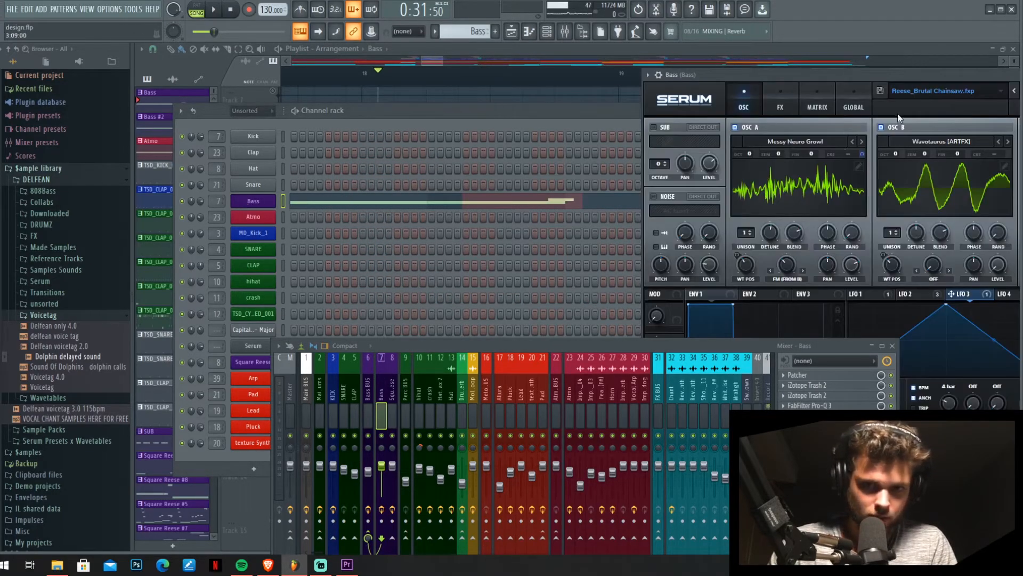
left_click_drag(933, 71, 679, 87)
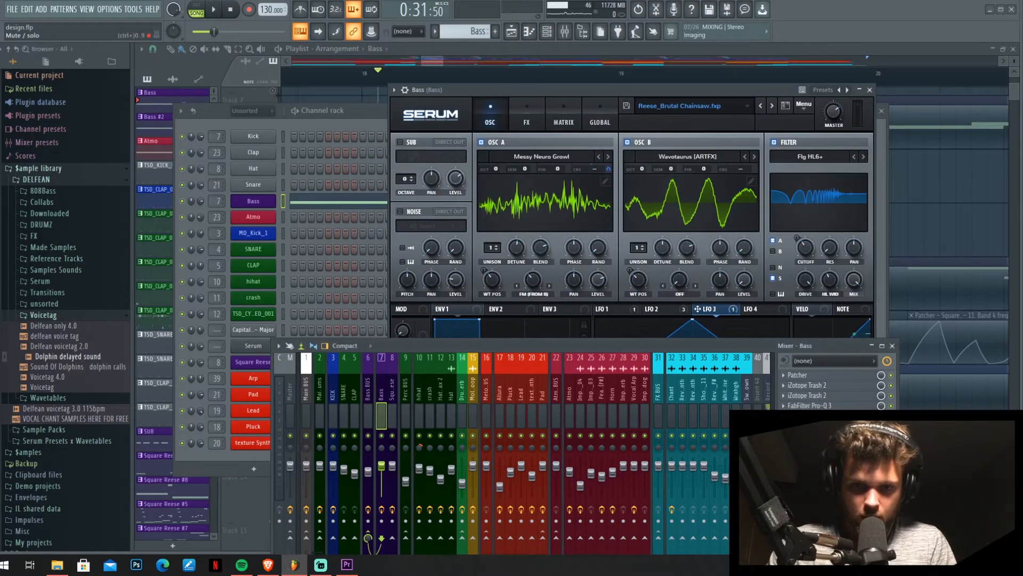
Enable and open Verbum on the Bass track and inspect its Wider synth bass preset, including decay and dry/wet
left_click(810, 426)
left_click_drag(388, 77, 472, 68)
left_click_drag(469, 347, 461, 384)
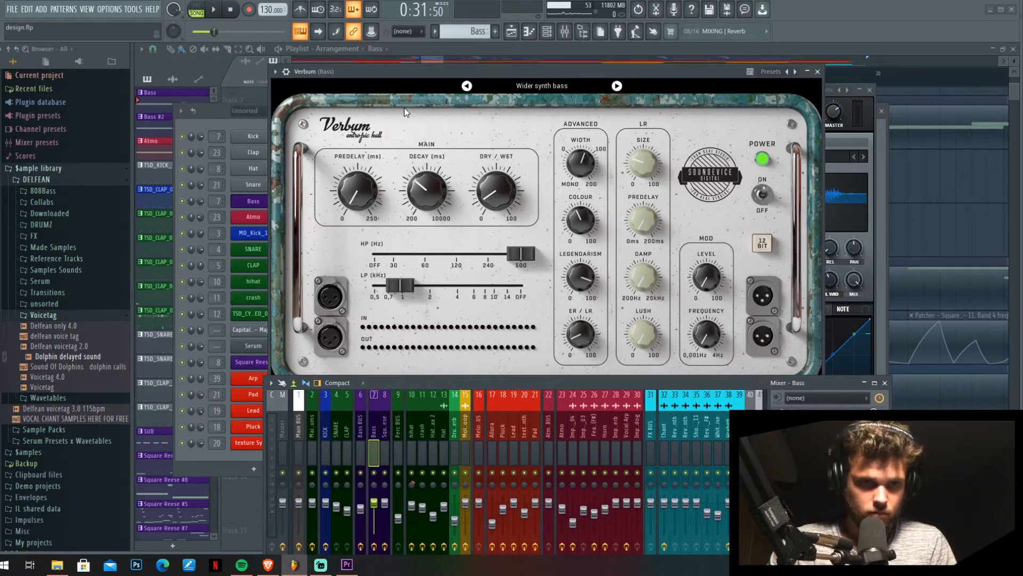
left_click_drag(389, 74, 431, 66)
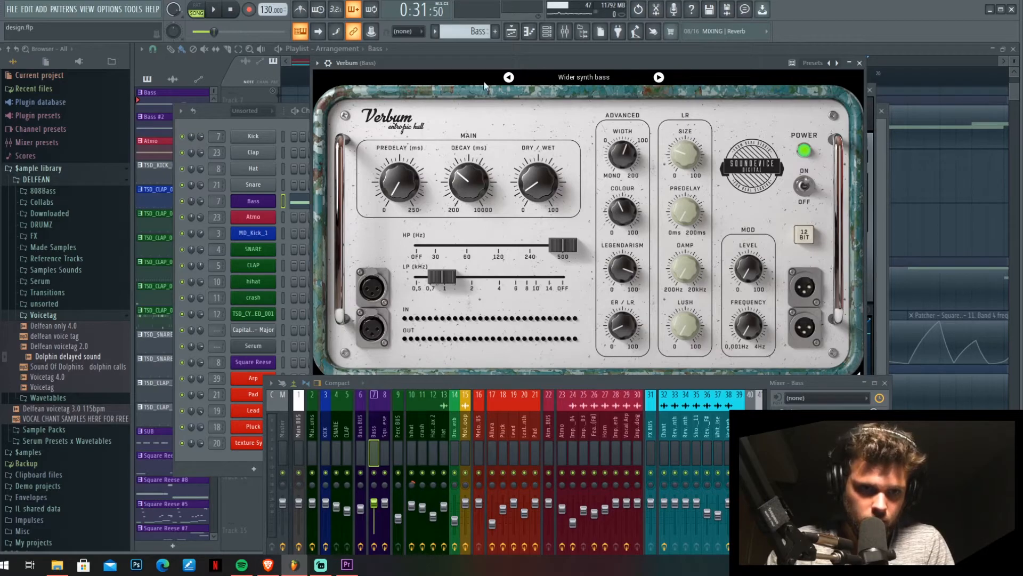
left_click_drag(428, 62, 425, 86)
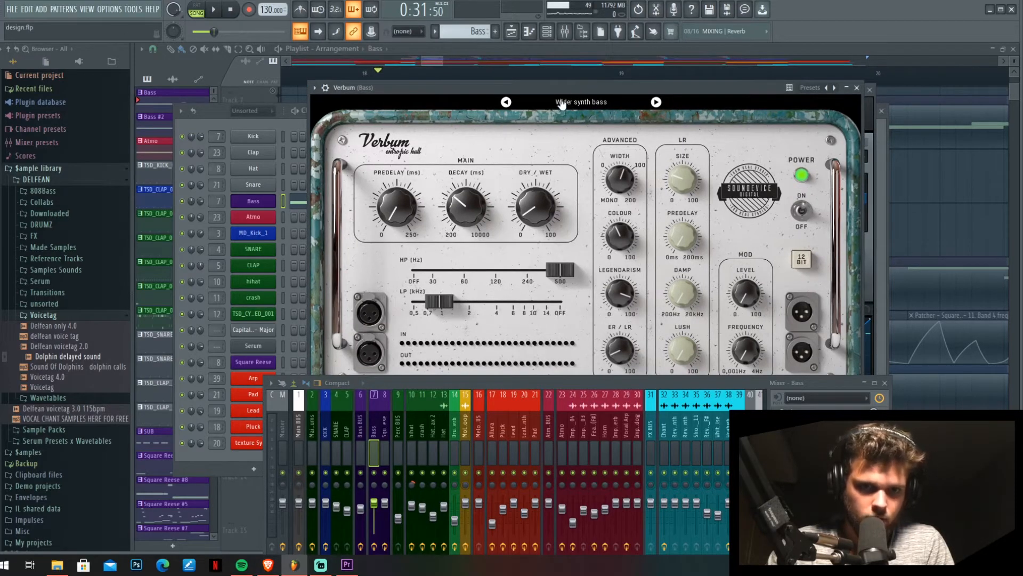
left_click_drag(543, 88, 549, 71)
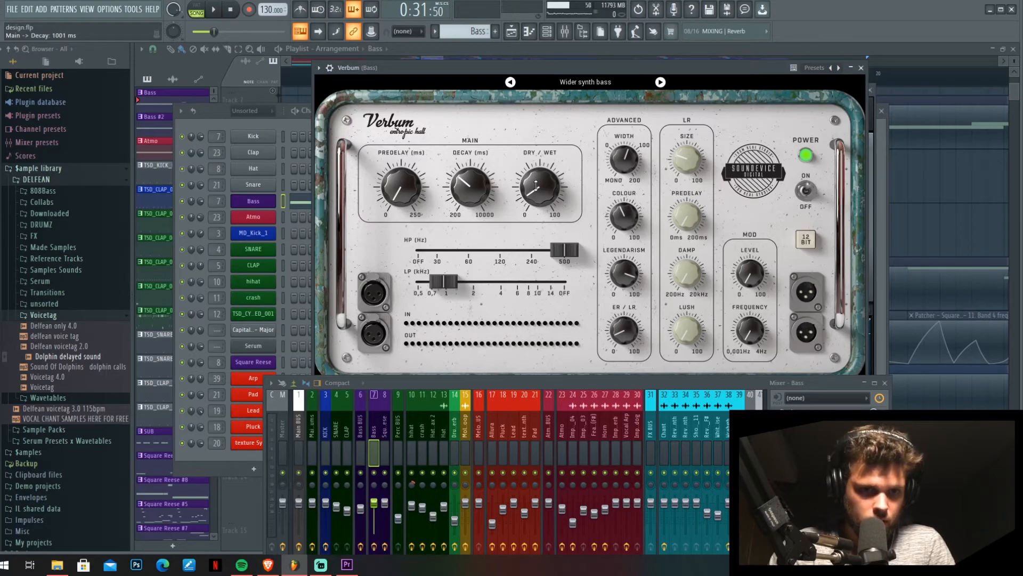
left_click_drag(539, 187, 539, 184)
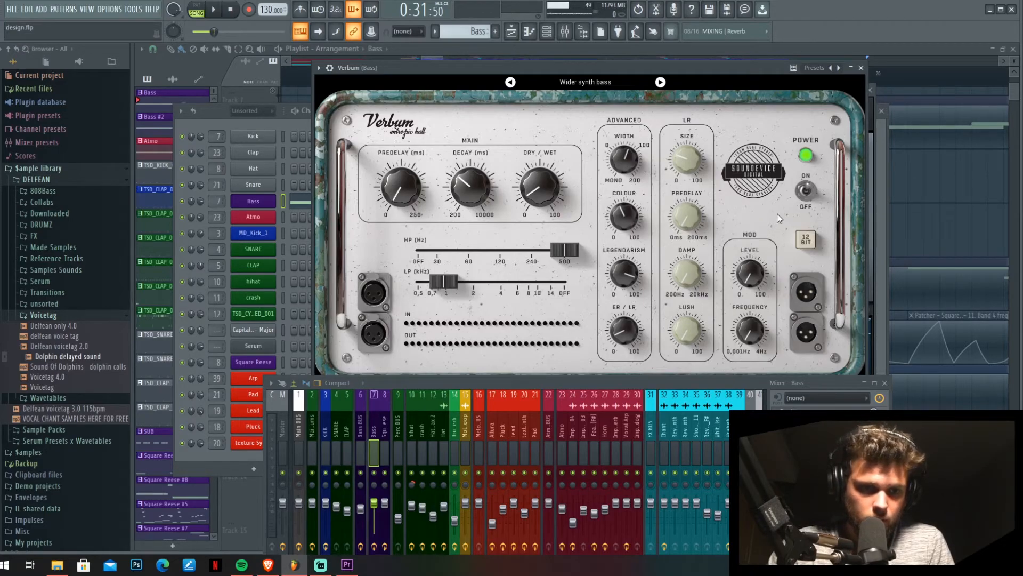
Close the Verbum, Serum and channel rack windows and play the Bass clip twice through the full effect chain
left_click(861, 67)
left_click(870, 90)
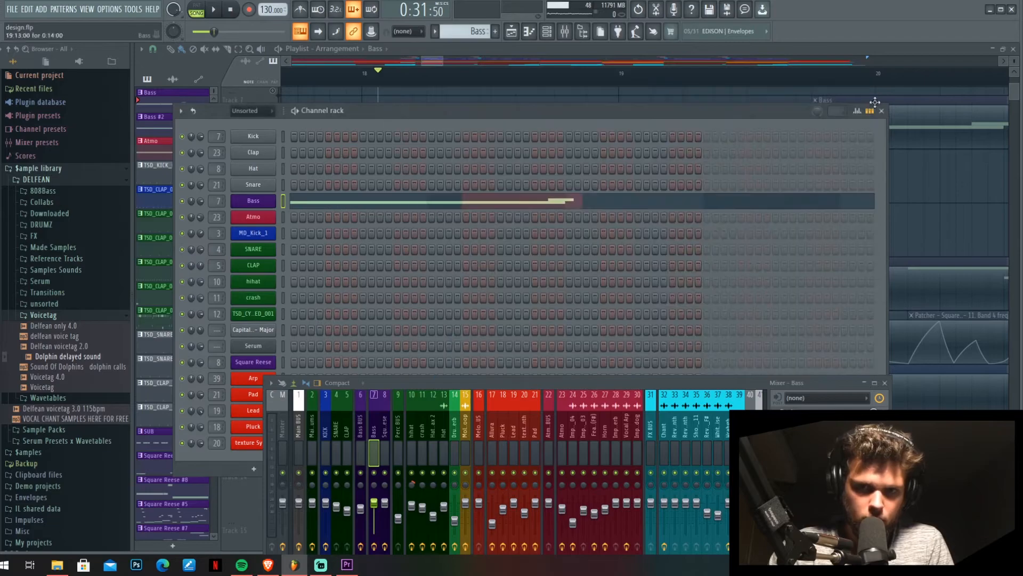
left_click(882, 110)
left_click_drag(669, 379, 648, 307)
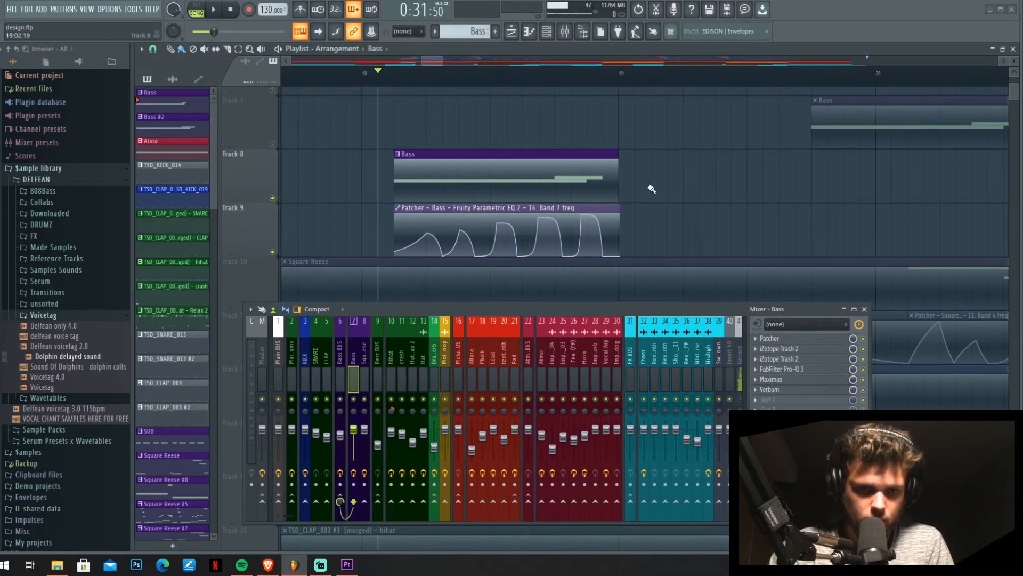
key("space")
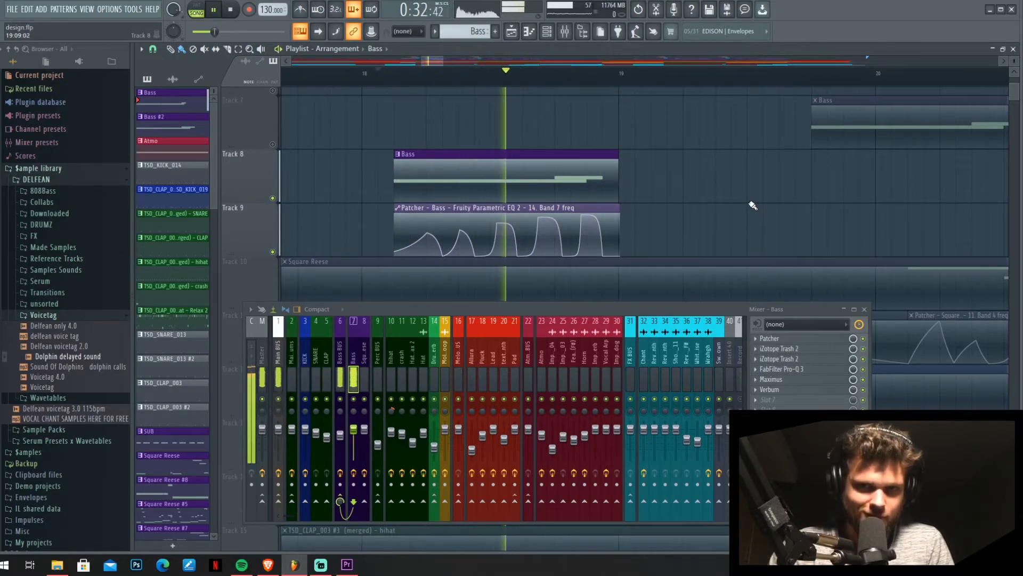
key("space")
key("space")
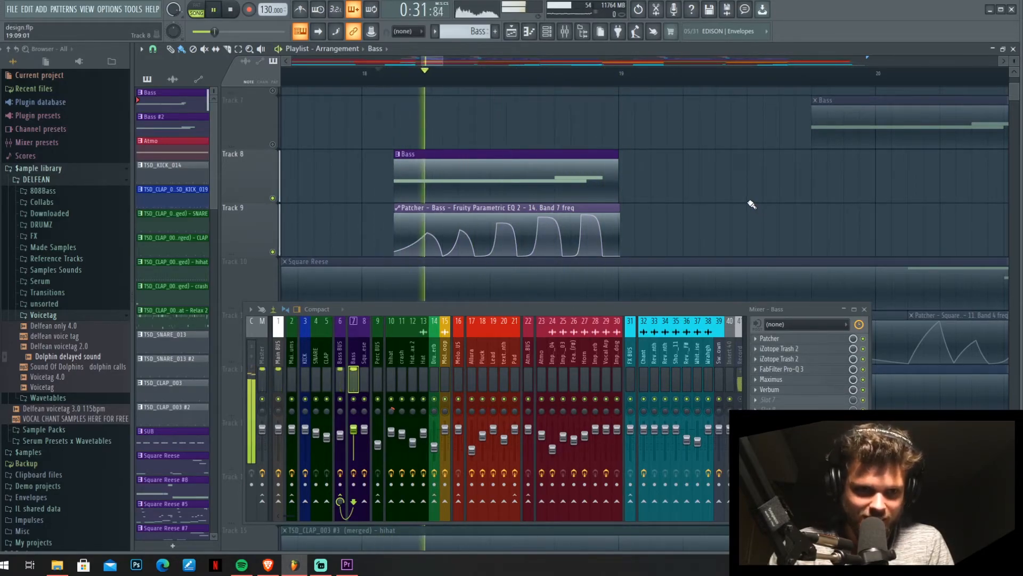
key("space")
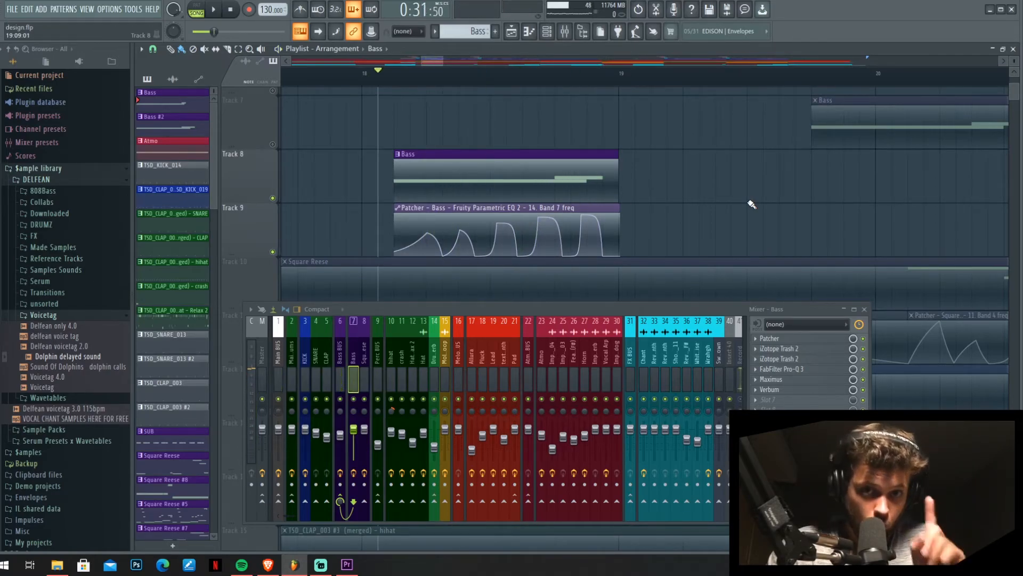
Reopen the Bass channel's Serum and move the mixer clear of its oscillator controls
key("F6")
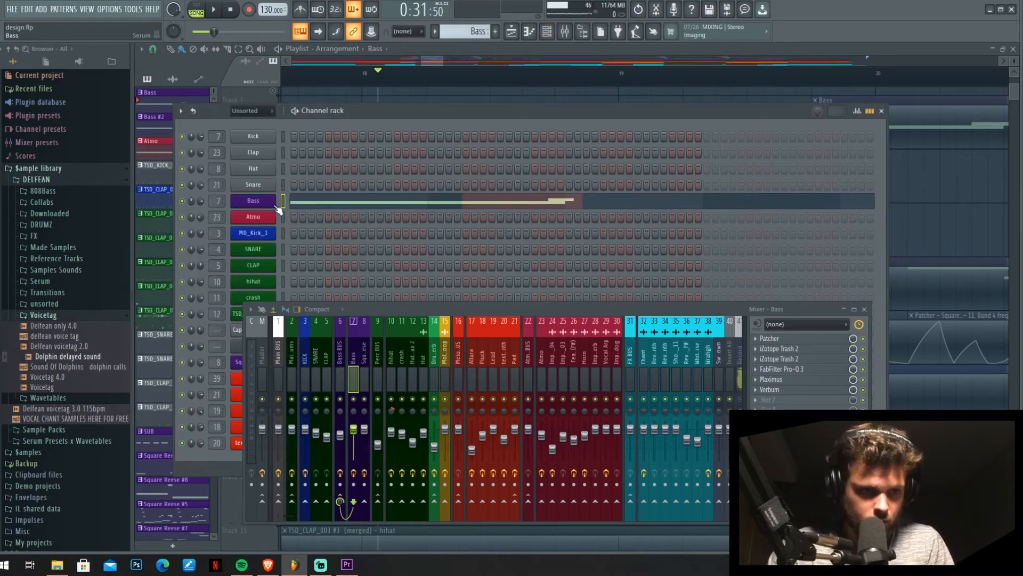
left_click(253, 200)
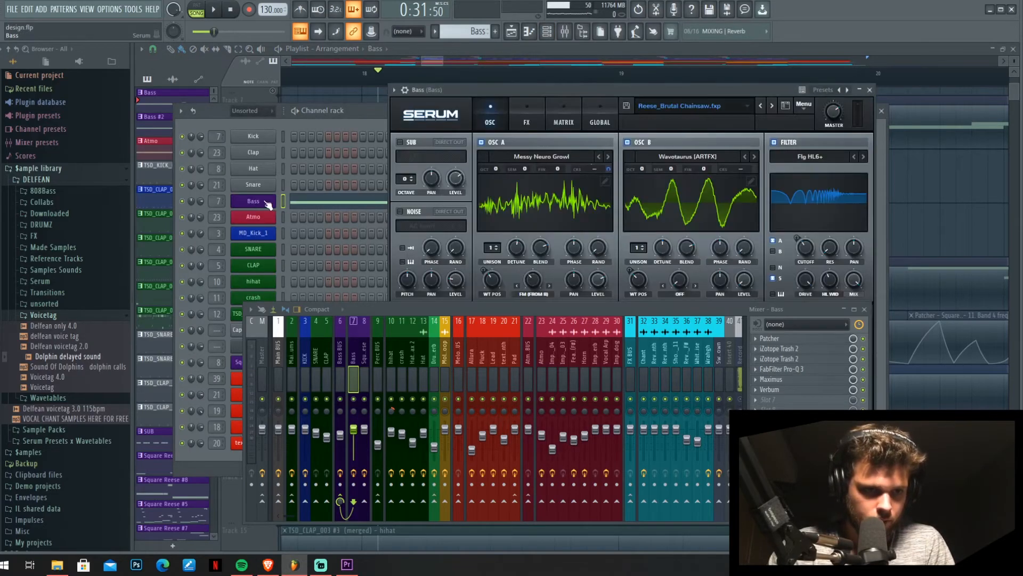
left_click_drag(574, 331, 586, 392)
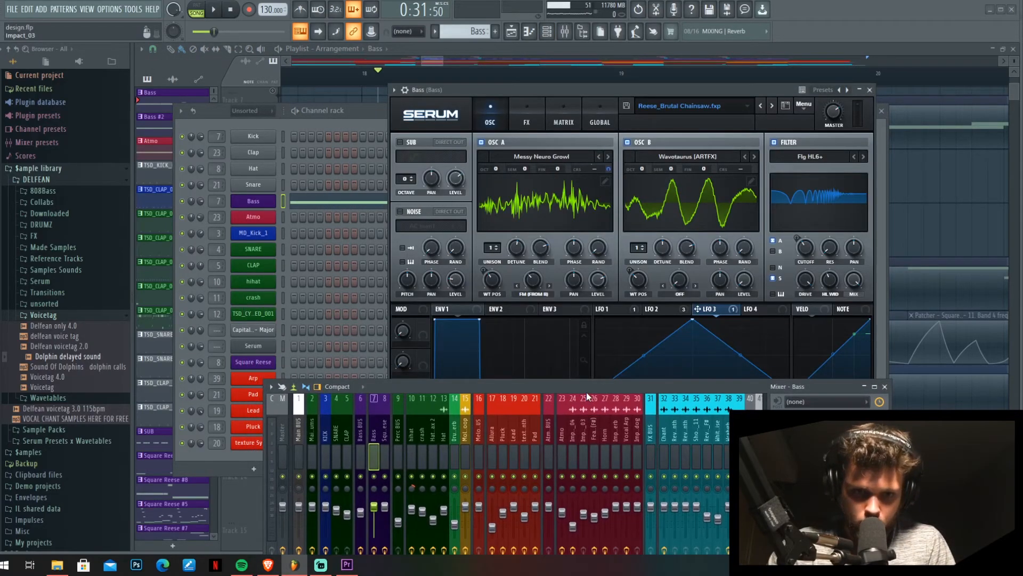
Try the Sync (No Window) warp on Serum's oscillator B, raise it to 7.78%, and play the Bass clip to hear it
left_click(680, 293)
left_click(692, 44)
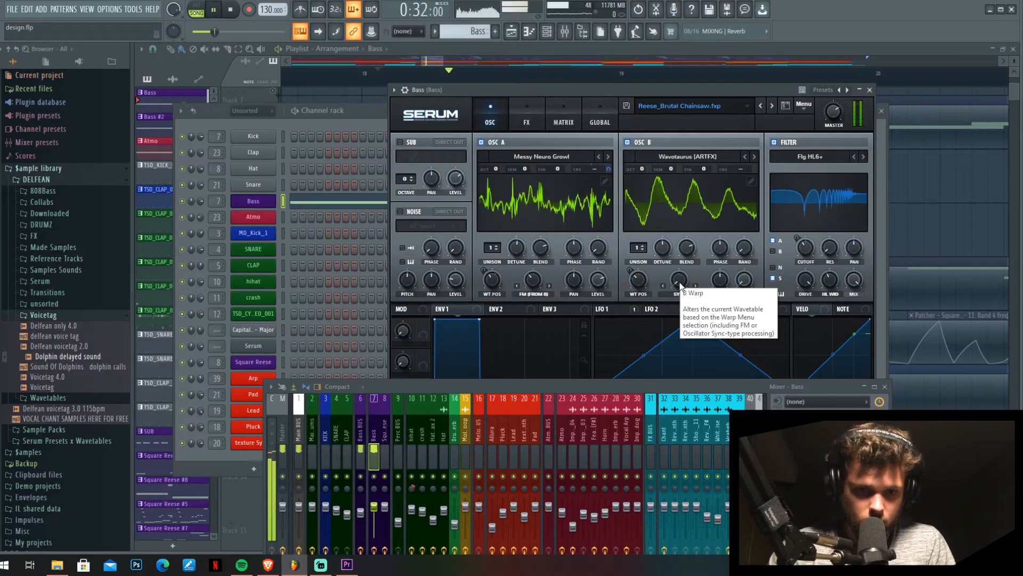
key("space")
left_click_drag(680, 283, 676, 186)
key("space")
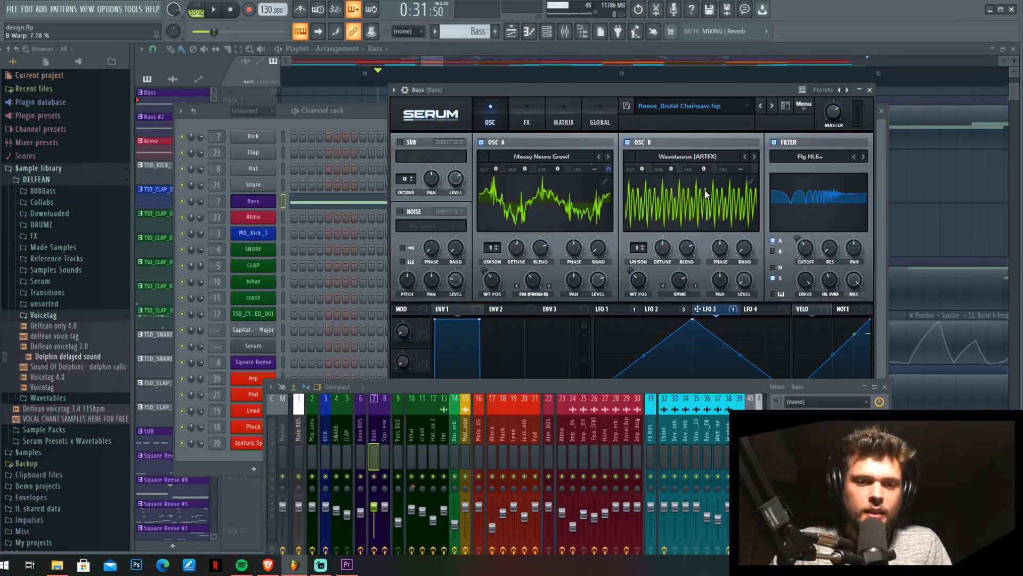
key("space")
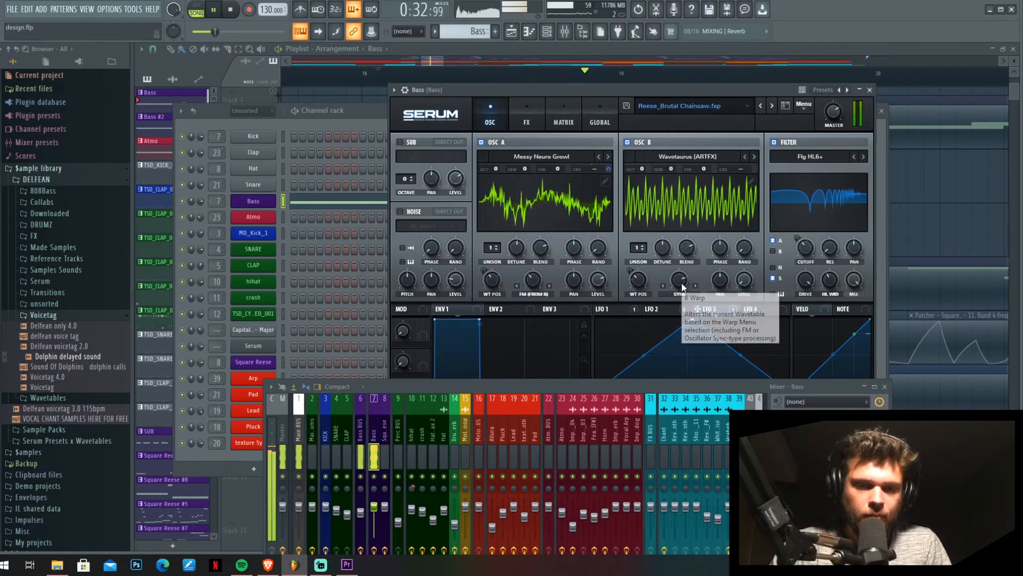
key("space")
Try raising oscillator B by one octave and lowering its warp to 1.51% while the Bass clip plays
left_click_drag(645, 166, 648, 158)
key("space")
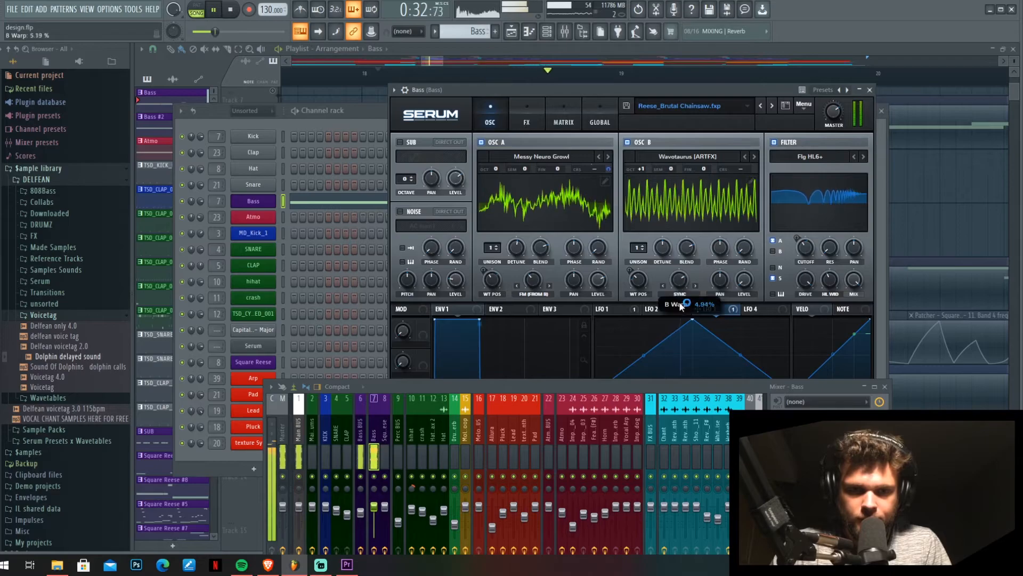
left_click_drag(679, 270, 686, 342)
key("space")
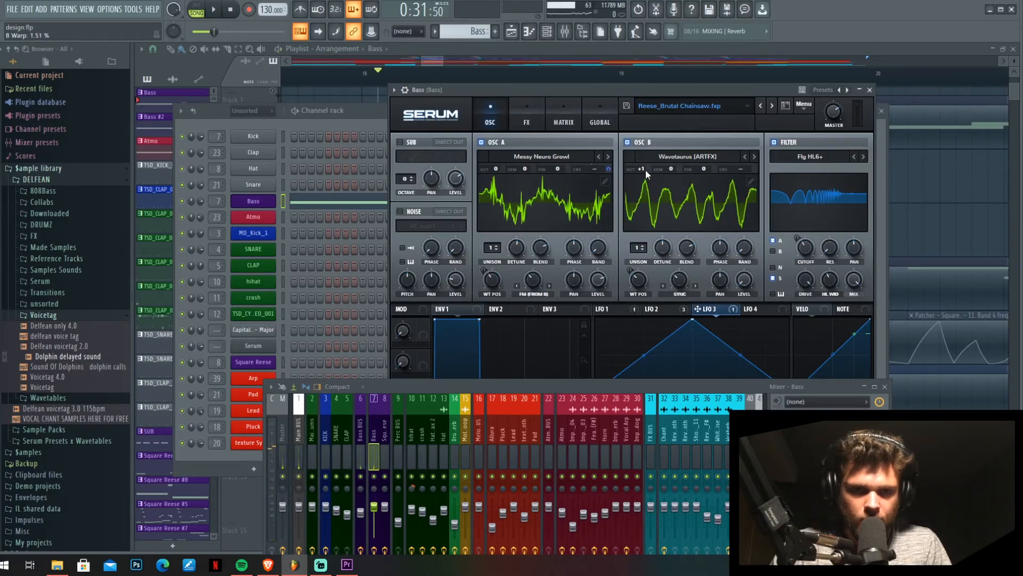
Return oscillator B's octave to 0 and switch its warp mode to Off
left_click_drag(641, 171, 643, 184)
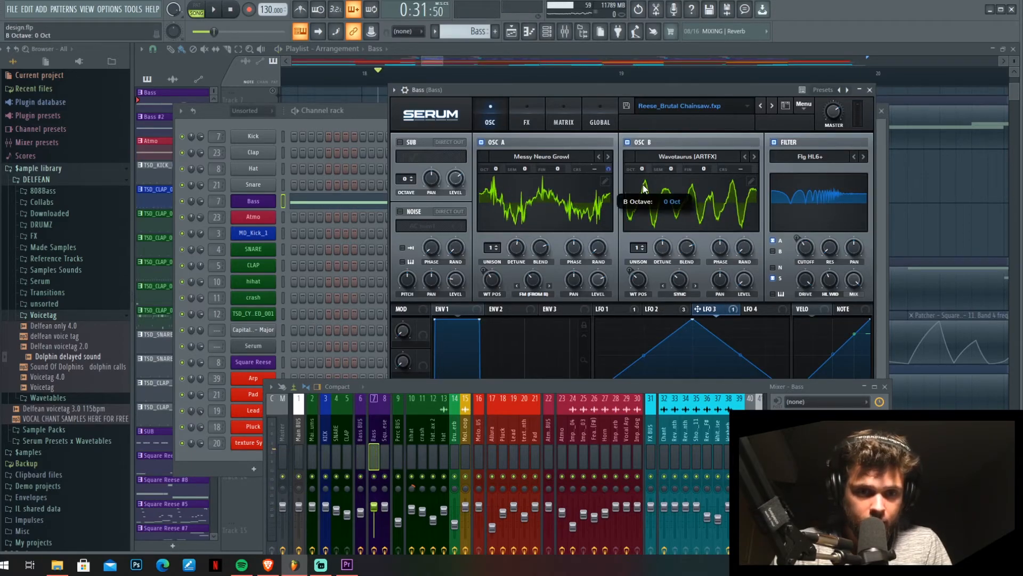
left_click(678, 294)
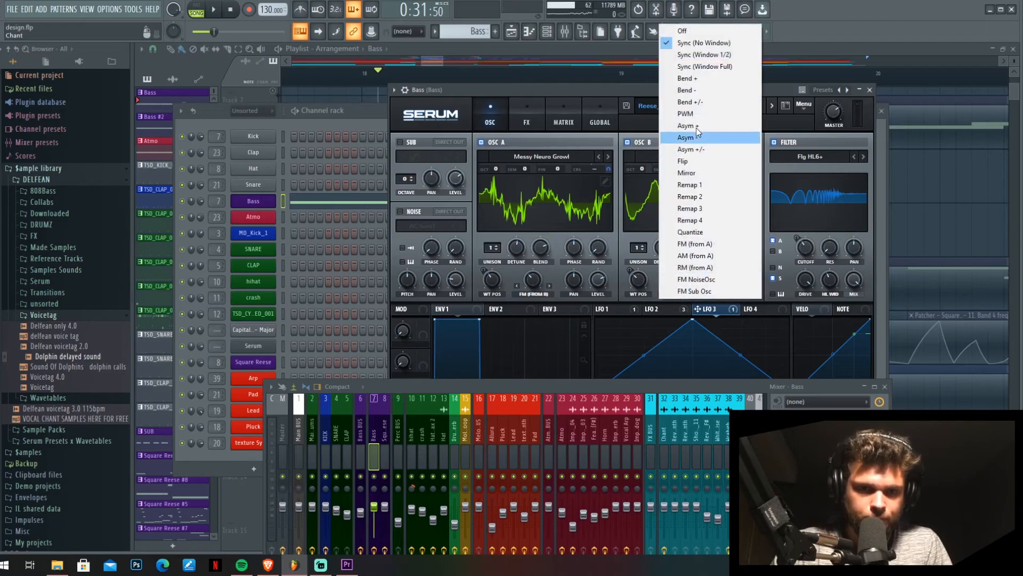
left_click(688, 28)
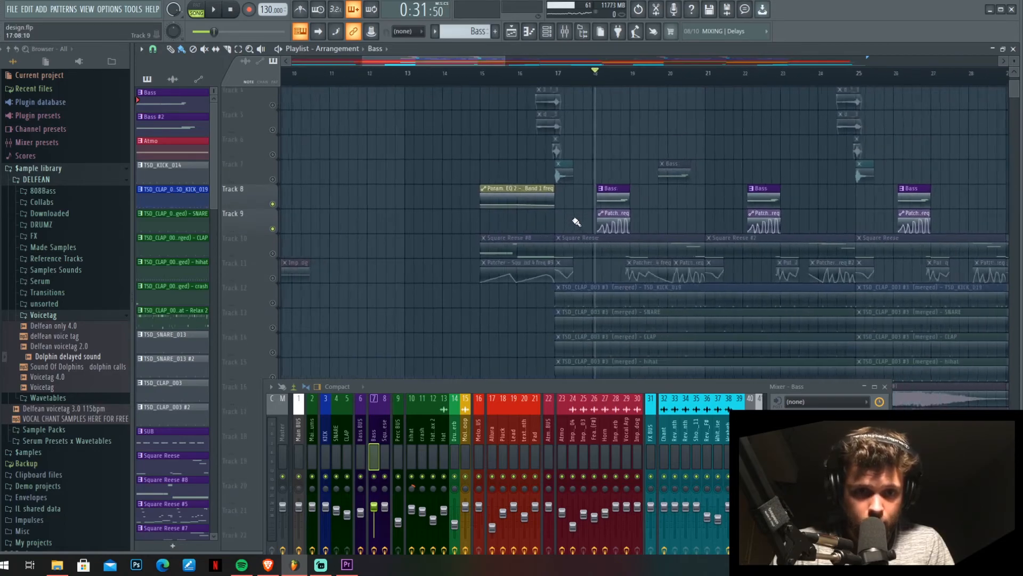
scroll(482, 220, "down", 3)
scroll(405, 189, "down", 3)
scroll(397, 150, "up", 5)
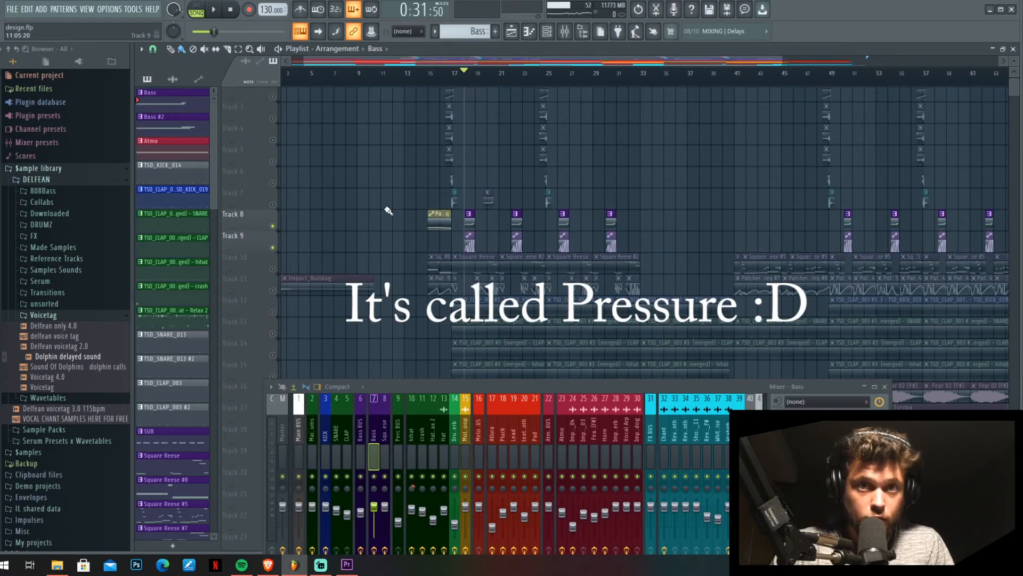
scroll(389, 210, "up", 4)
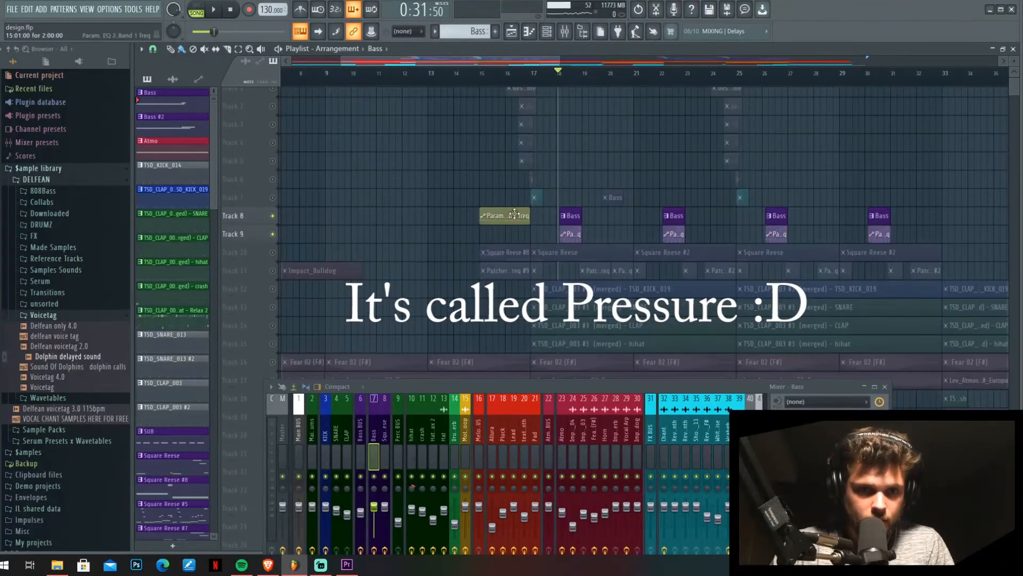
scroll(528, 195, "up", 3)
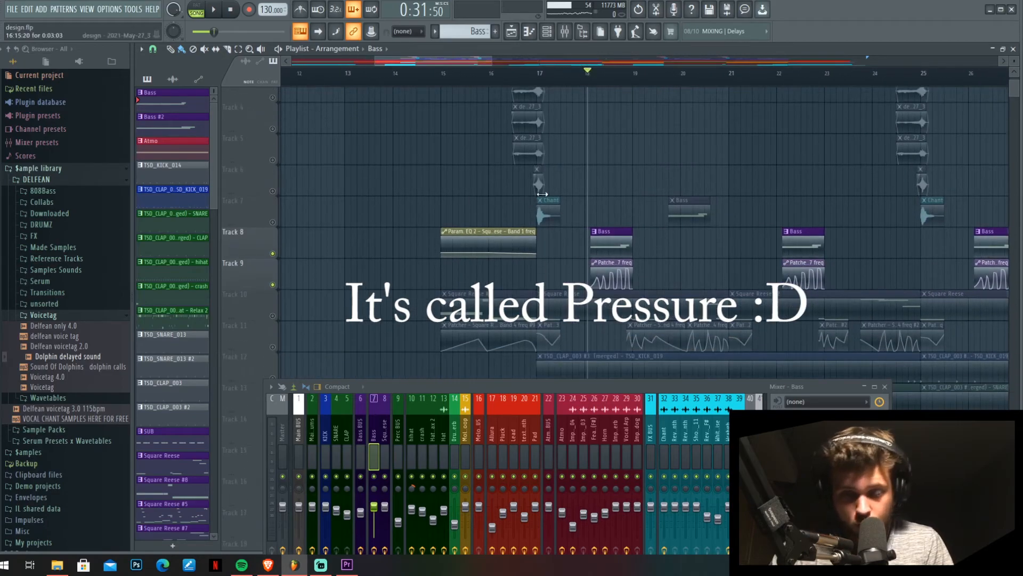
scroll(577, 190, "up", 4)
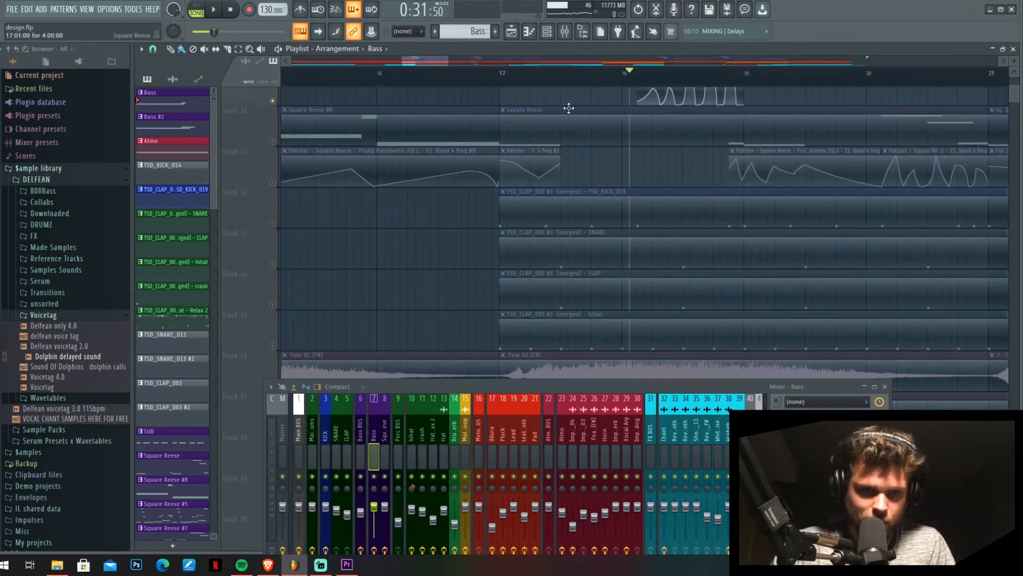
scroll(584, 167, "down", 2)
scroll(597, 207, "down", 3)
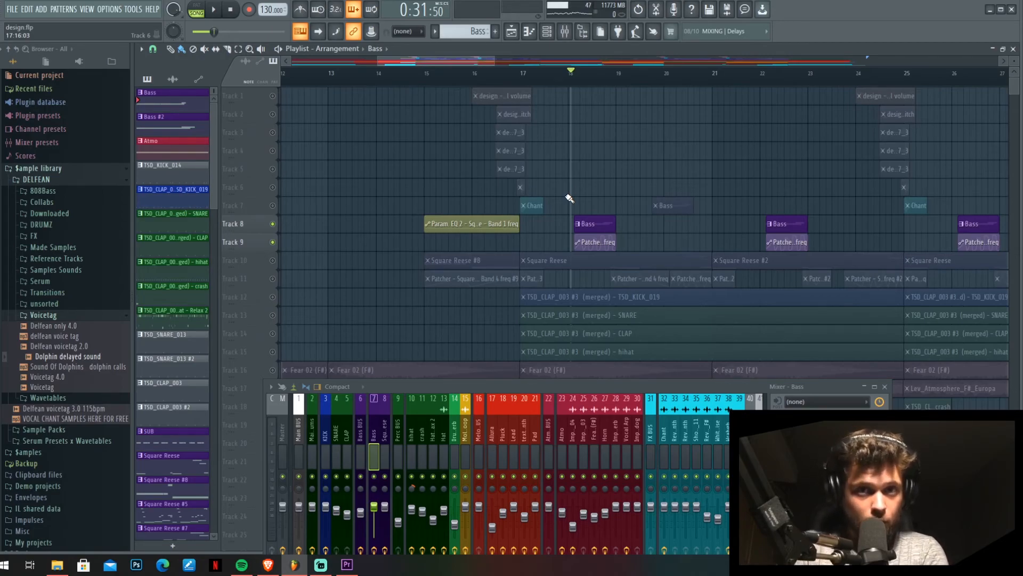
End the solo in the playlist so that all muted tracks are re-enabled alongside Tracks 8 and 9
right_click(273, 207)
right_click(274, 207)
scroll(348, 200, "down", 4)
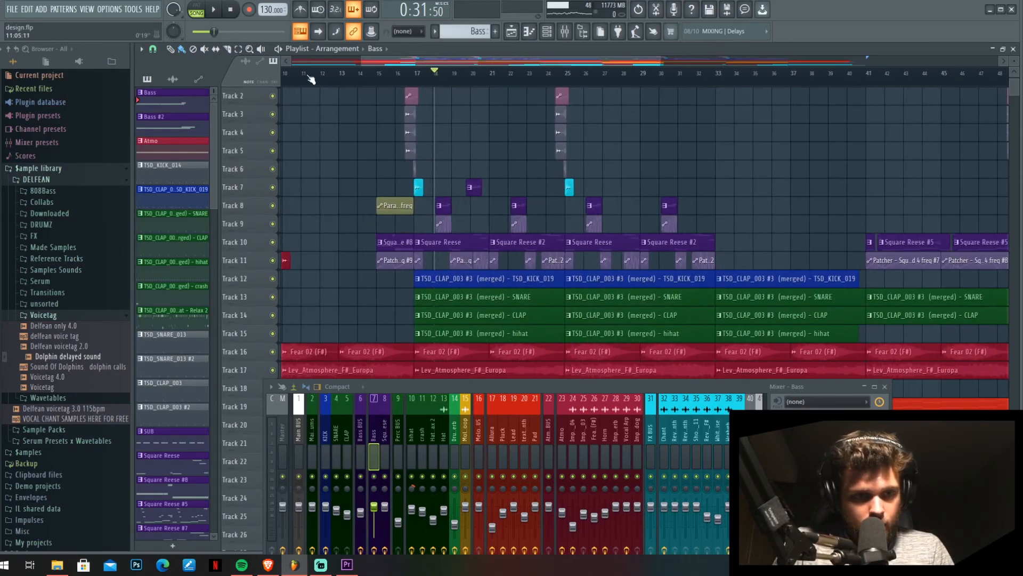
Play the full arrangement from around bar 13 through the drop to hear the bass in context, and stop playback
left_click(349, 74)
key("space")
scroll(376, 156, "down", 3)
scroll(373, 159, "up", 2)
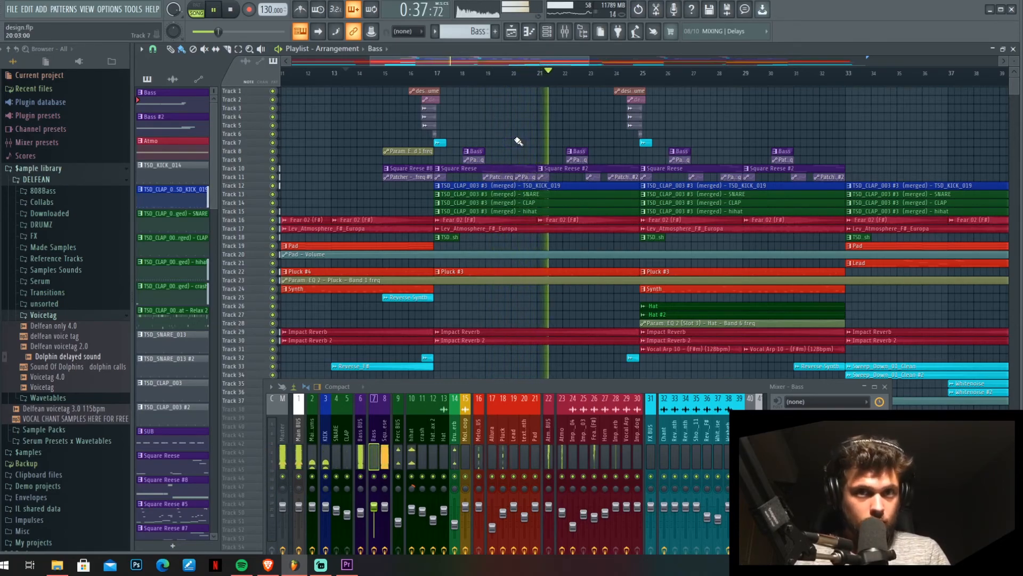
scroll(518, 141, "up", 2)
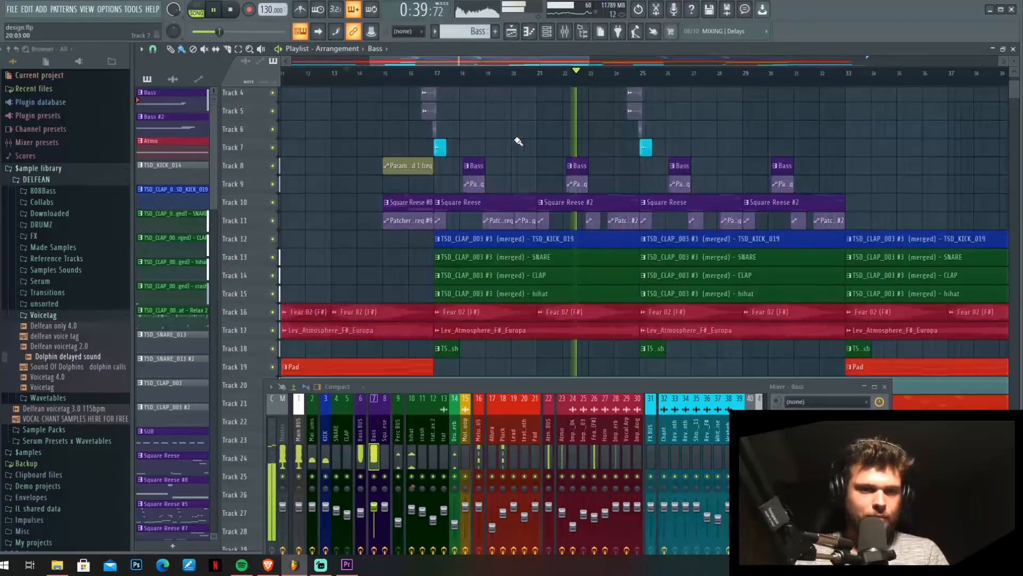
scroll(518, 142, "down", 5)
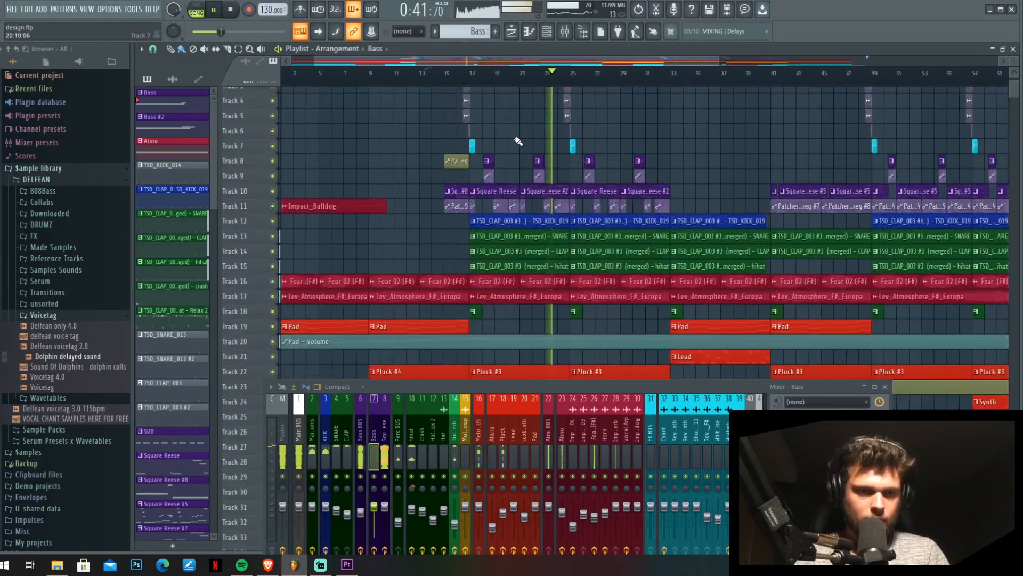
scroll(518, 141, "down", 3)
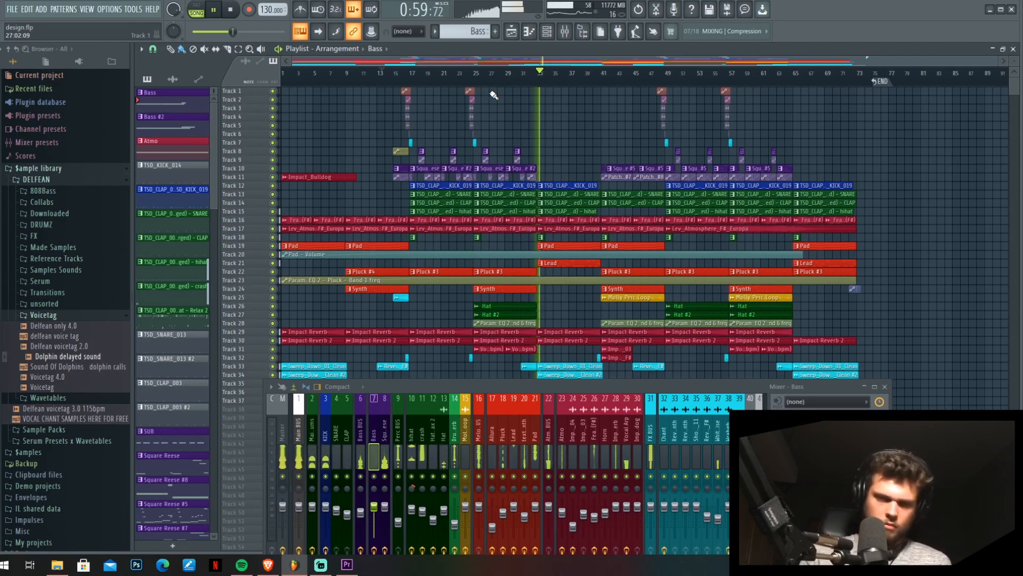
key("space")
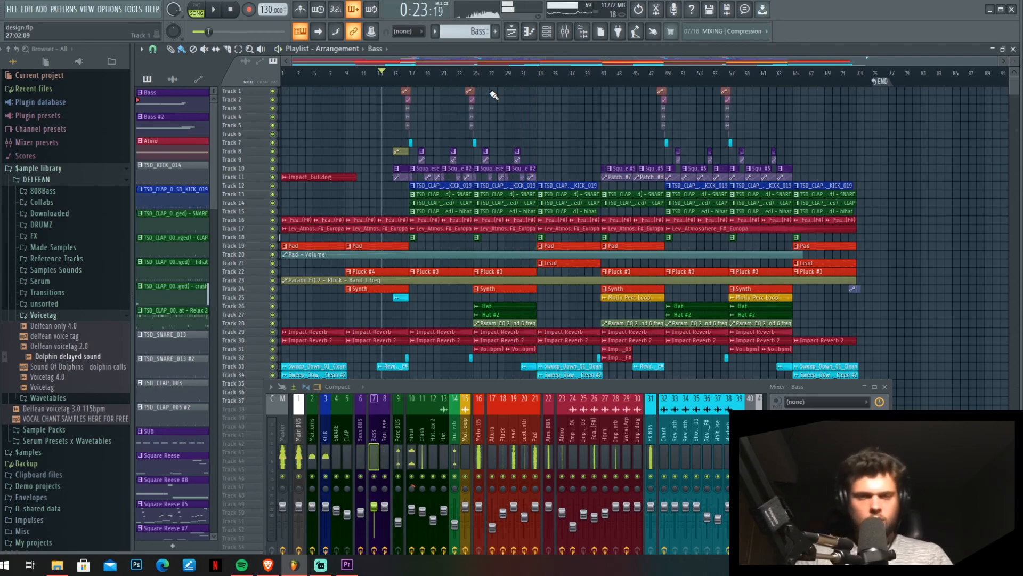
scroll(377, 209, "up", 2, "alt")
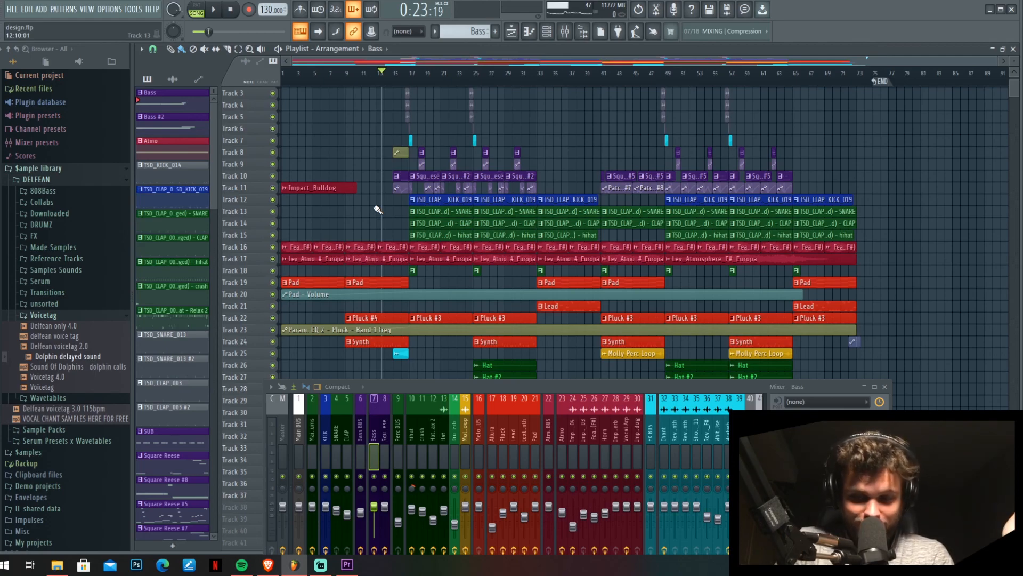